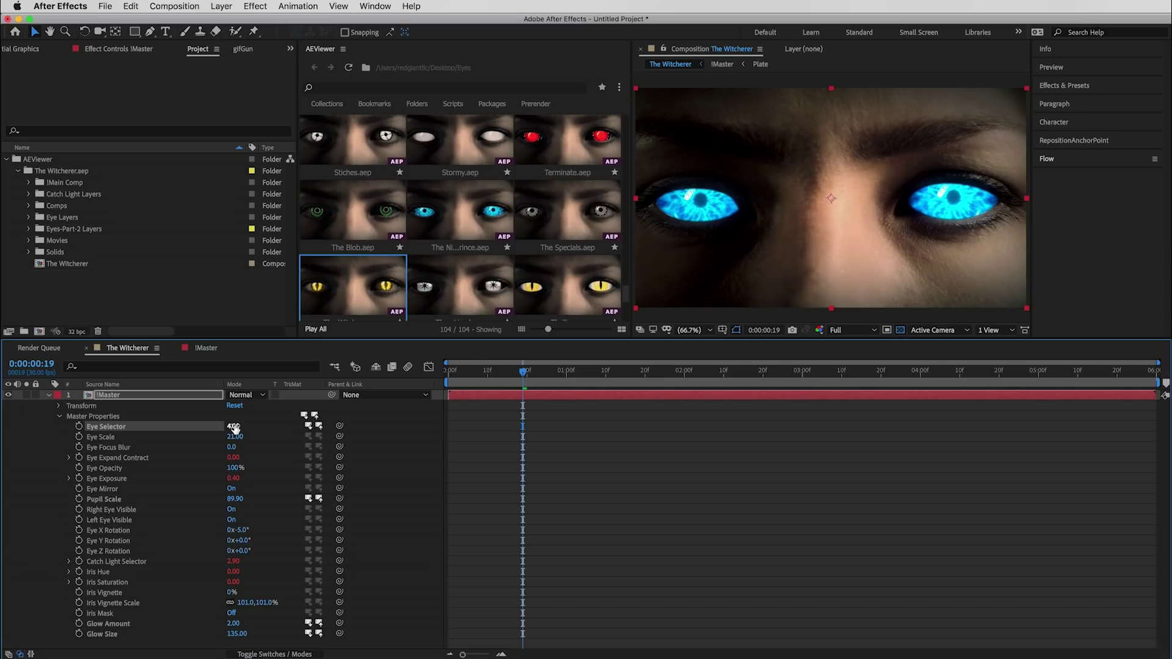
Try an Eye Scale of 49 on the !Master layer and undo the change
drag(235, 427, 235, 427)
click(235, 437)
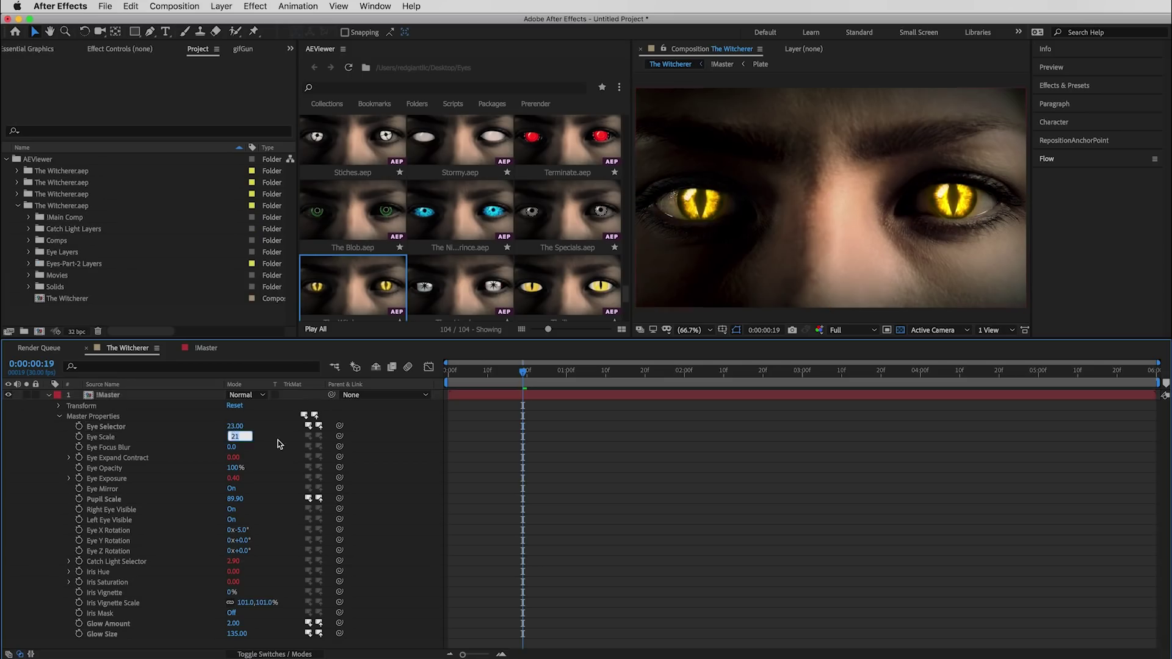
text(49)
key(Return)
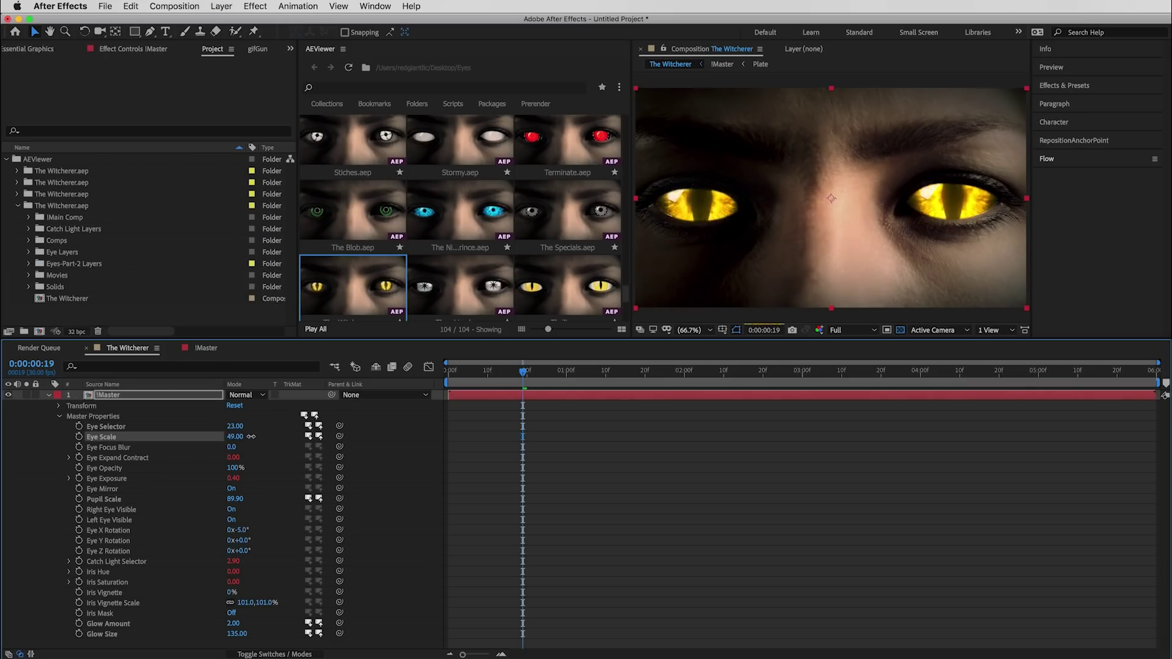
key(super+z)
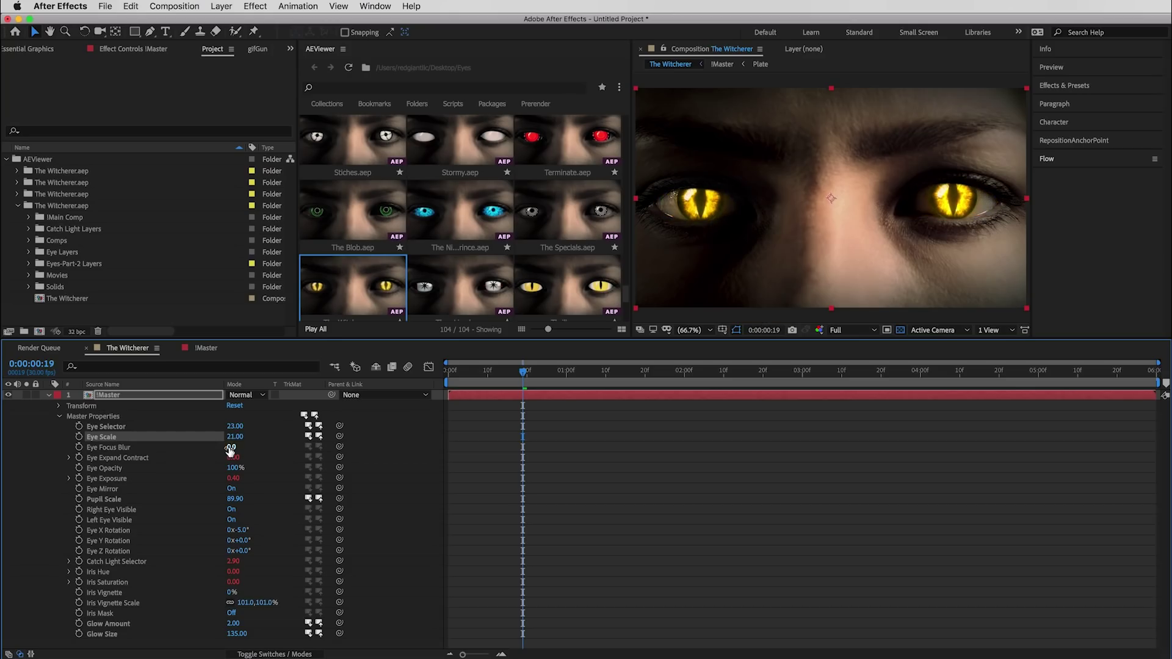
Try raising Eye Focus Blur and setting Eye Expand Contract to 148, and undo both changes
drag(229, 450, 329, 462)
key(super+z)
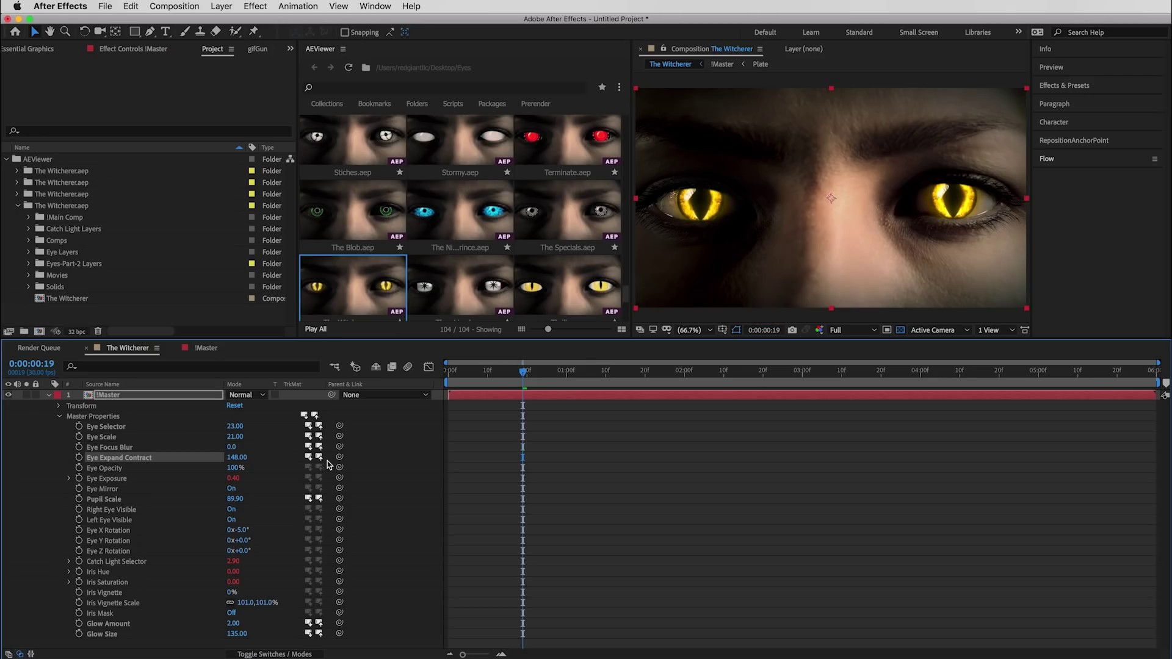
key(super+z)
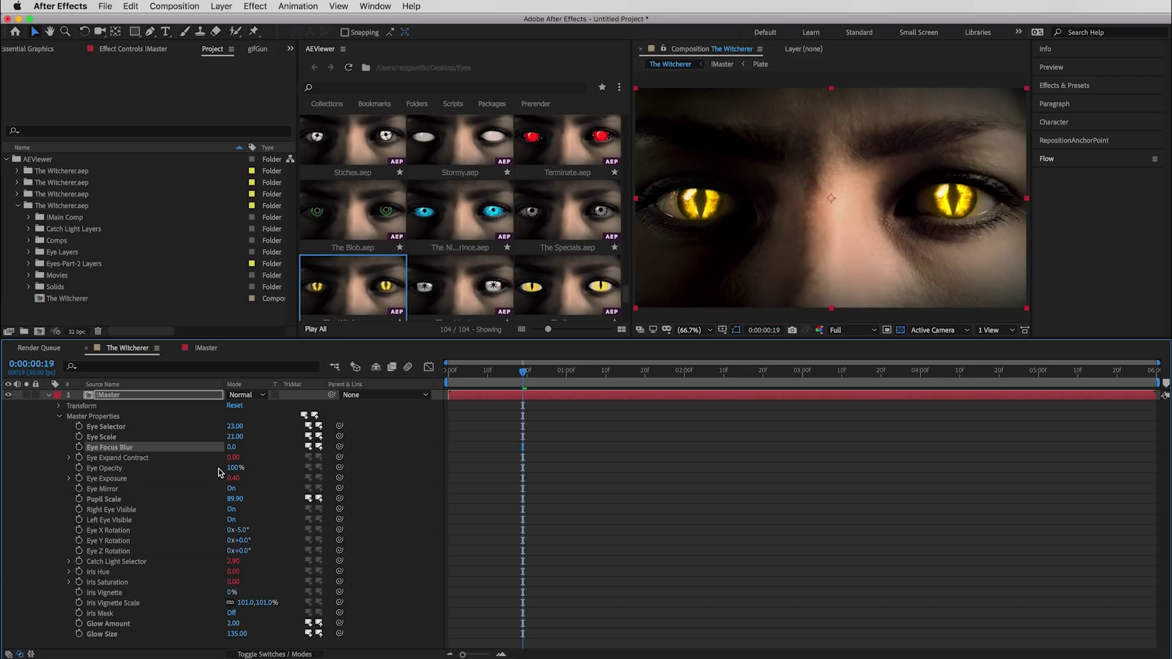
Try an Eye Opacity of 60% and an Eye Exposure of 0.68, and undo both changes
drag(235, 468, 210, 472)
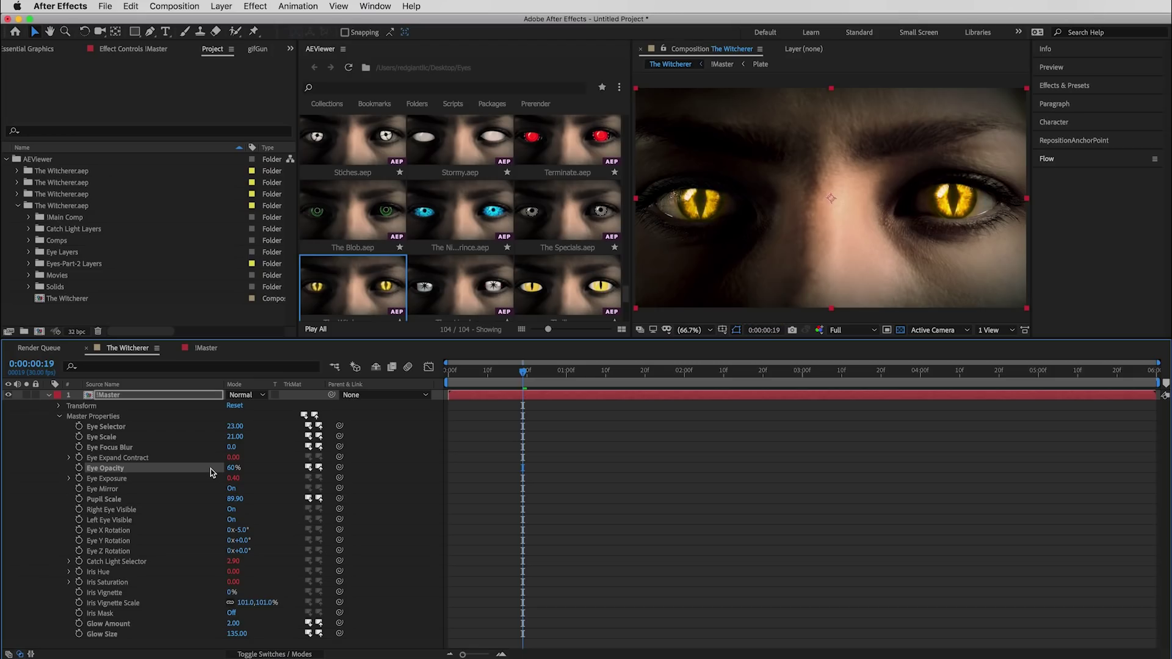
key(super+z)
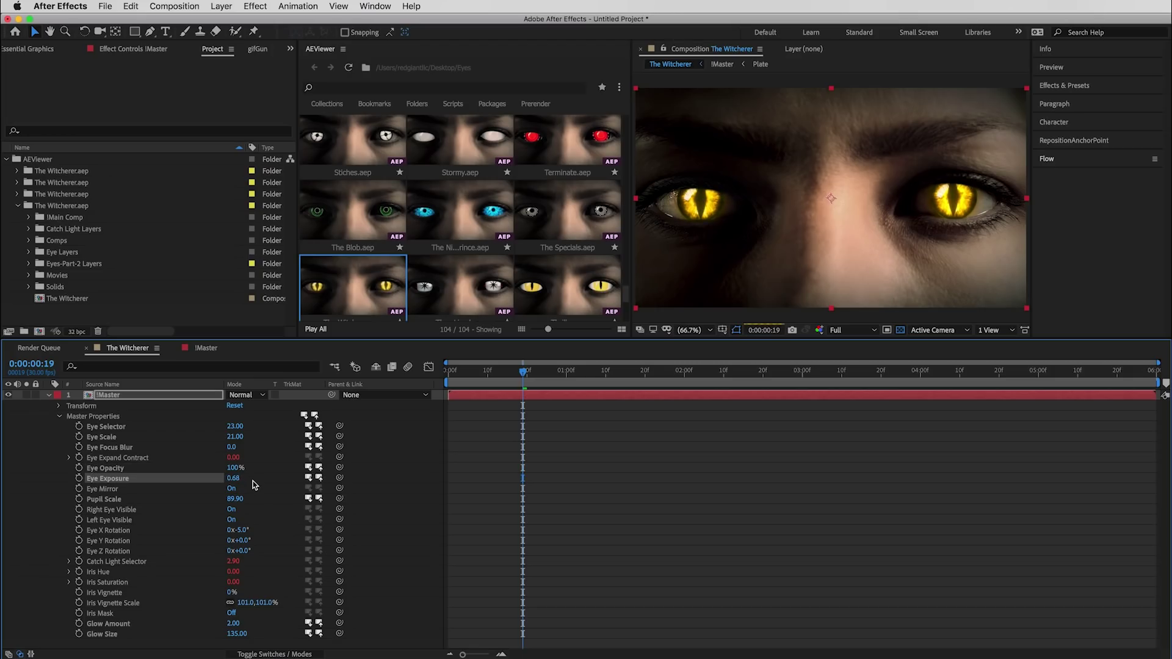
key(super+z)
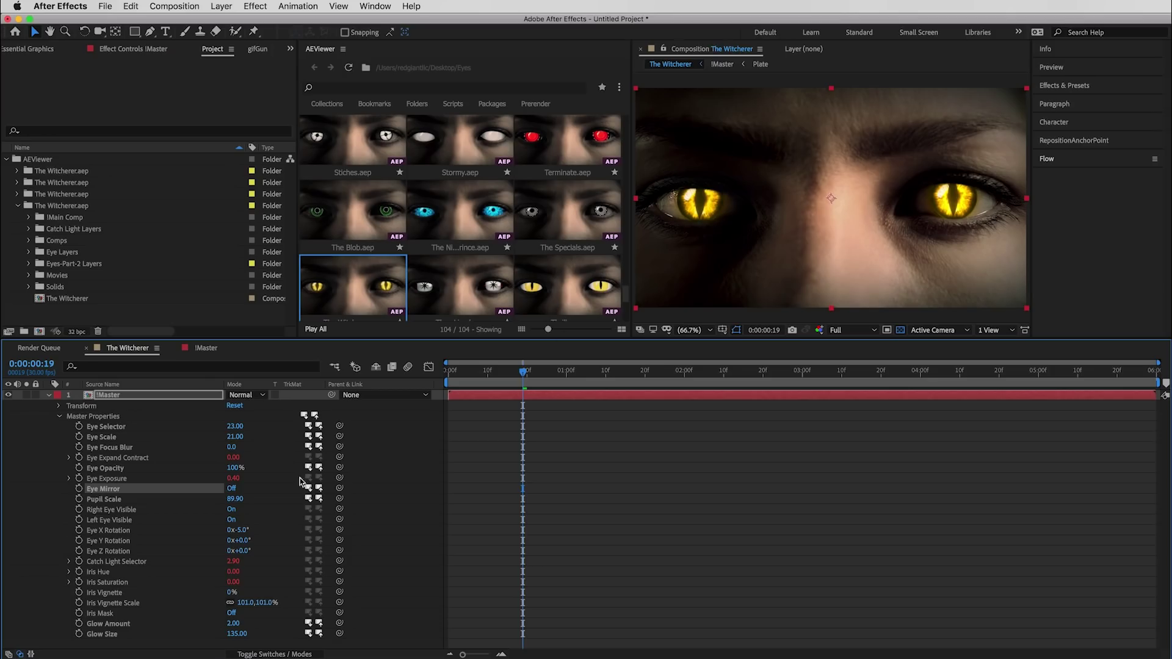
Try a Pupil Scale of 87.90 and toggle the visibility of the right eye
mouse_move(235, 499)
mouse_down()
mouse_move(291, 501)
mouse_move(239, 501)
mouse_up()
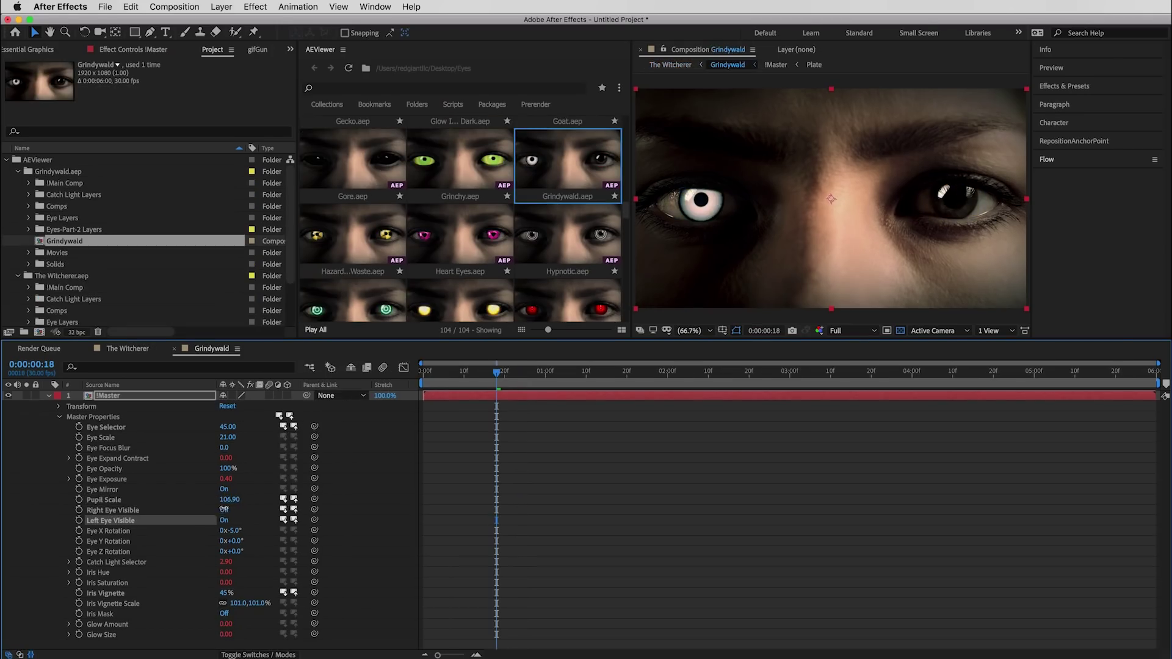
click(224, 510)
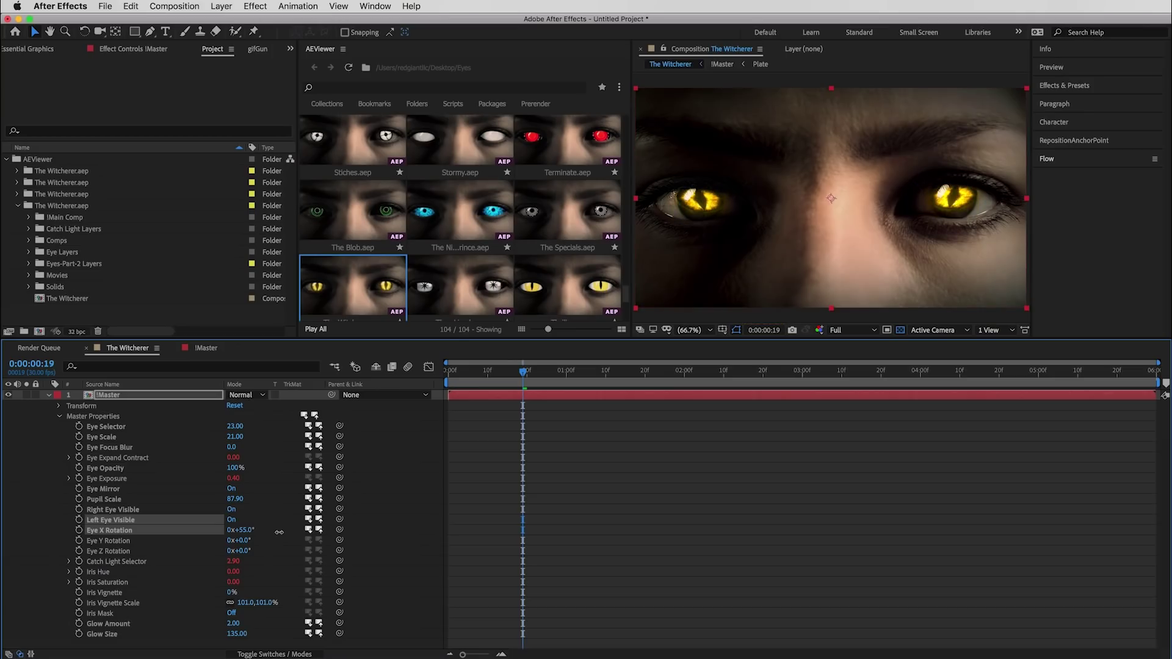
Try an Eye X Rotation of about 55° and an Iris Saturation of -73 on the !Master layer
drag(279, 532, 268, 562)
key(ctrl+z)
drag(233, 571, 291, 583)
click(189, 583)
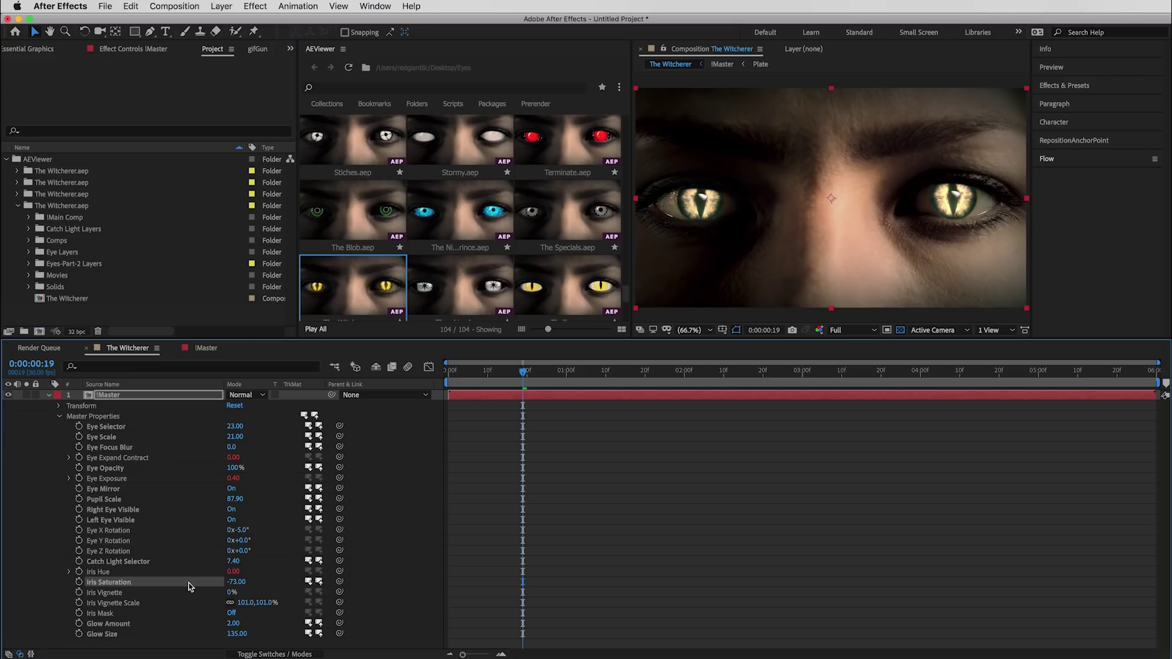
Try an Iris Vignette of 100% with its scale at 200%, and toggle the Iris Mask
click(320, 594)
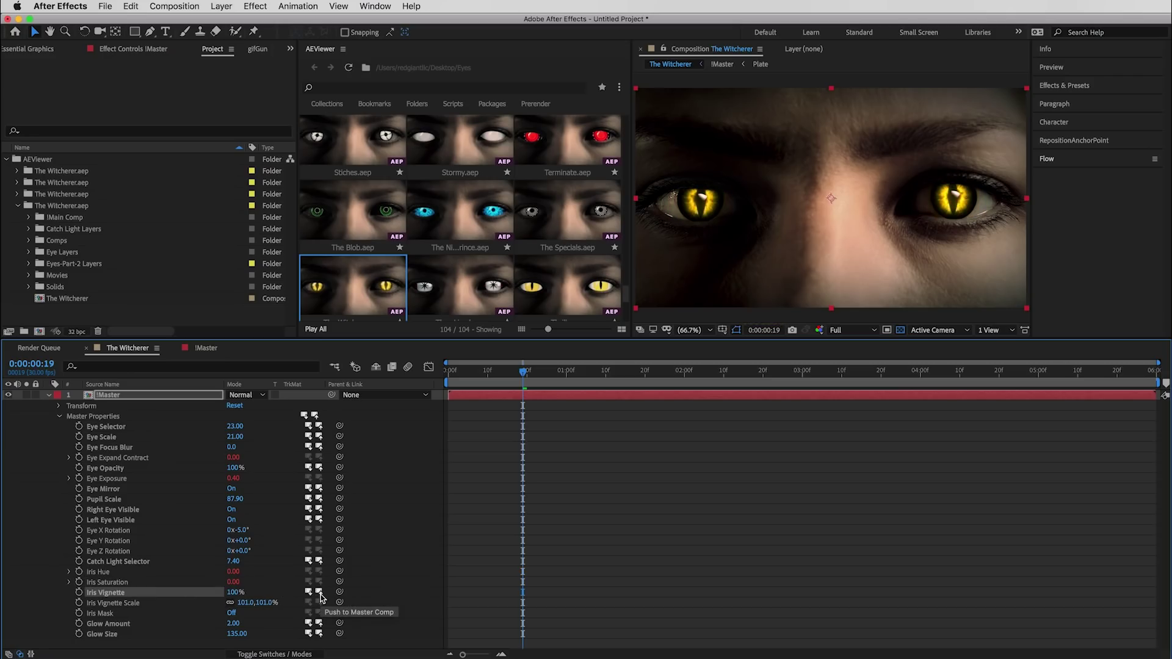
click(246, 603)
text(200)
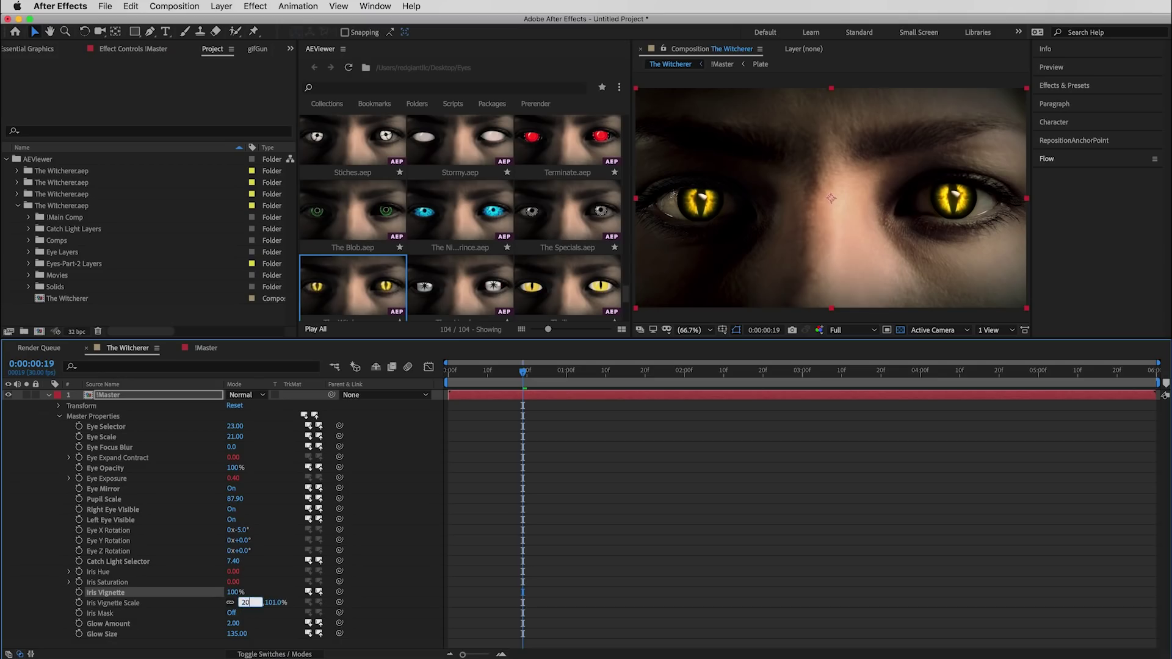
key(Return)
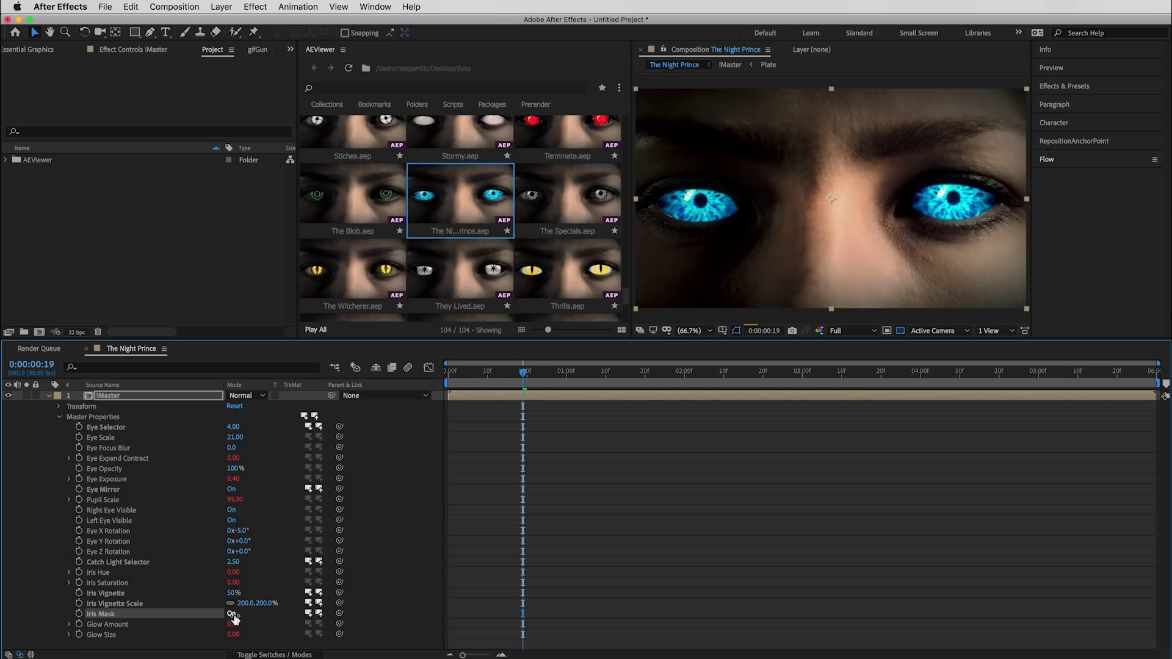
click(232, 614)
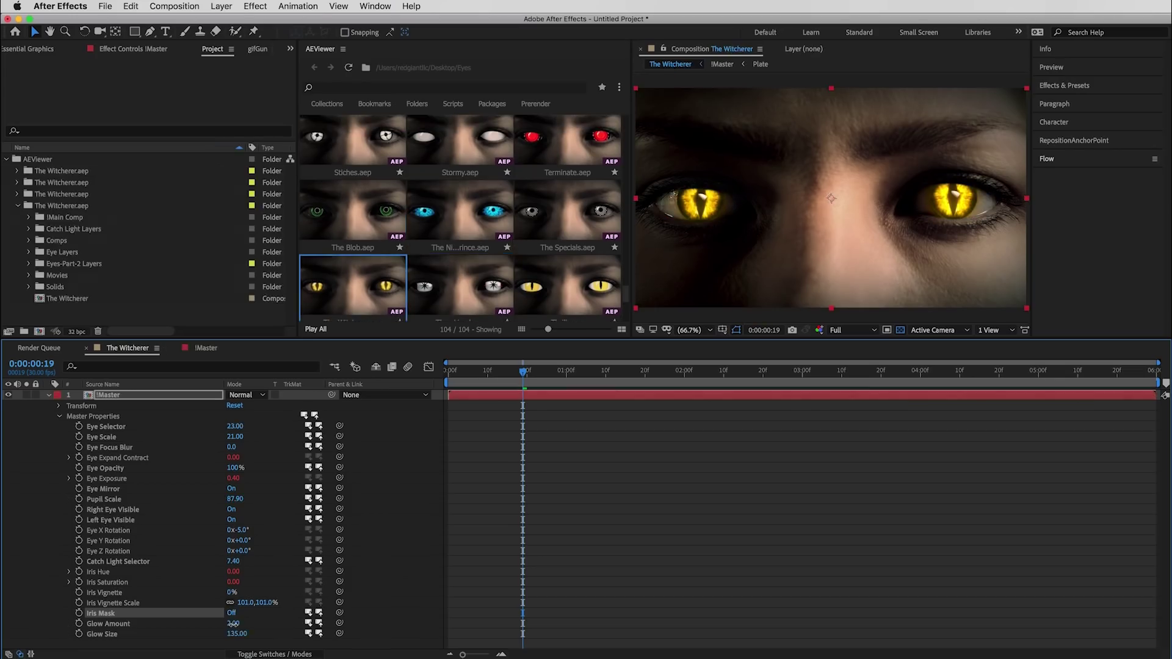
Try a Glow Amount of 0, restore it to 2, and try a Glow Size of 50 before undoing the glow changes
click(233, 624)
key(Return)
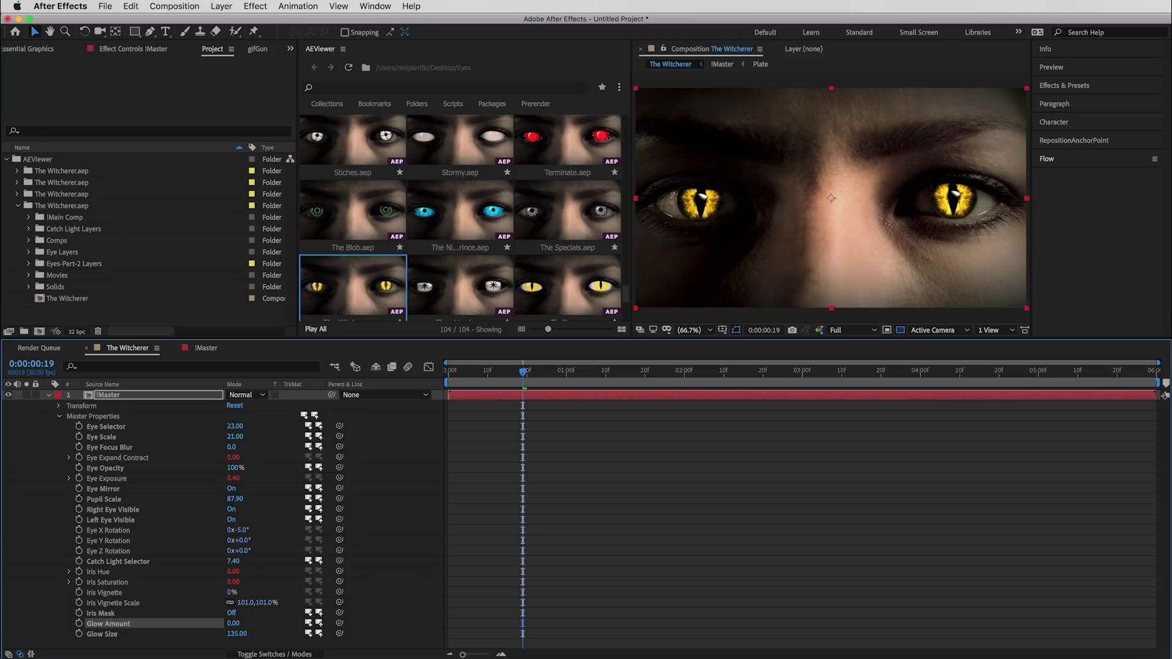
text(2)
key(Tab)
text(50)
key(Return)
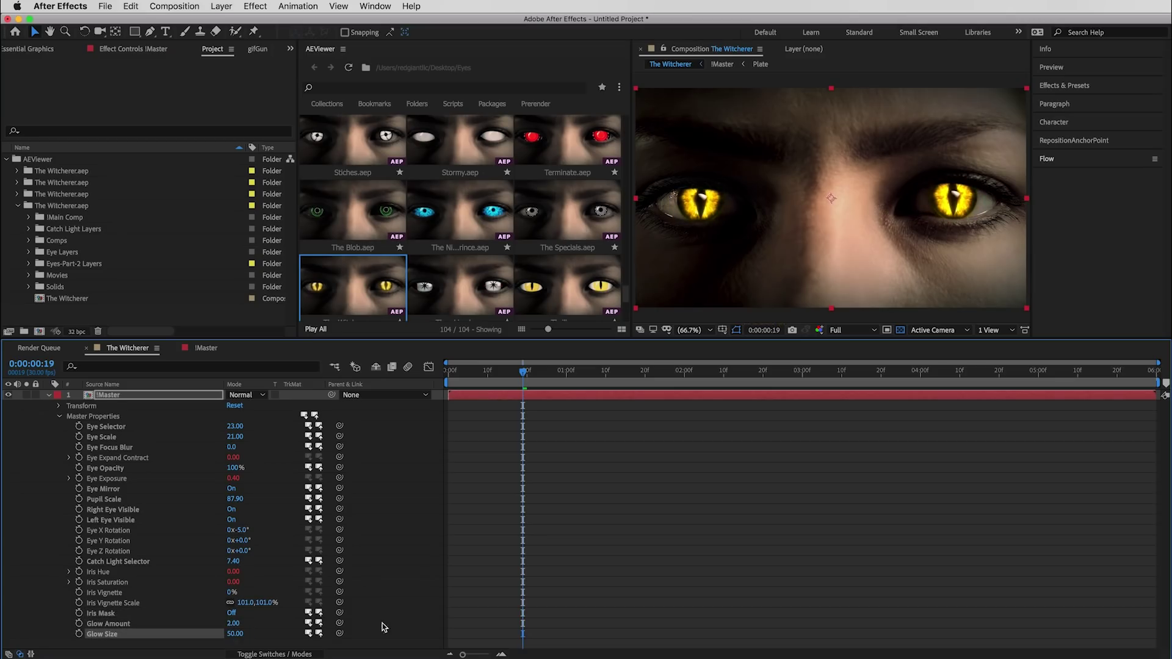
key(super+z)
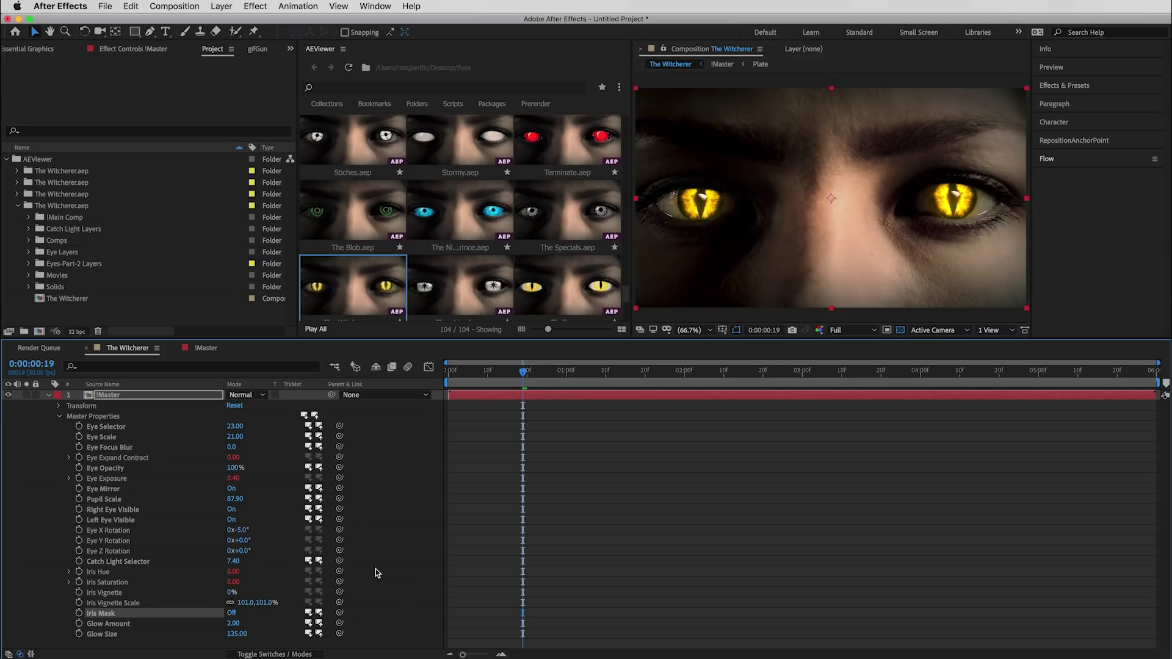
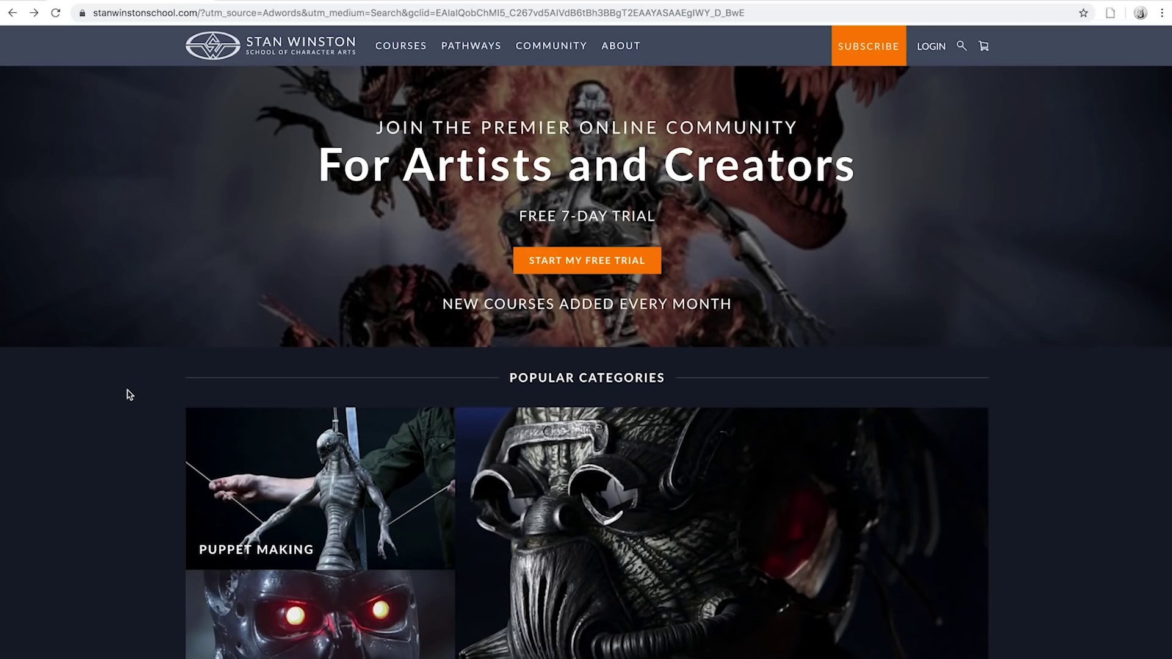
Open the Makeup Effects category on the Stan Winston School website and look through its courses
scroll(130, 393, down, 8)
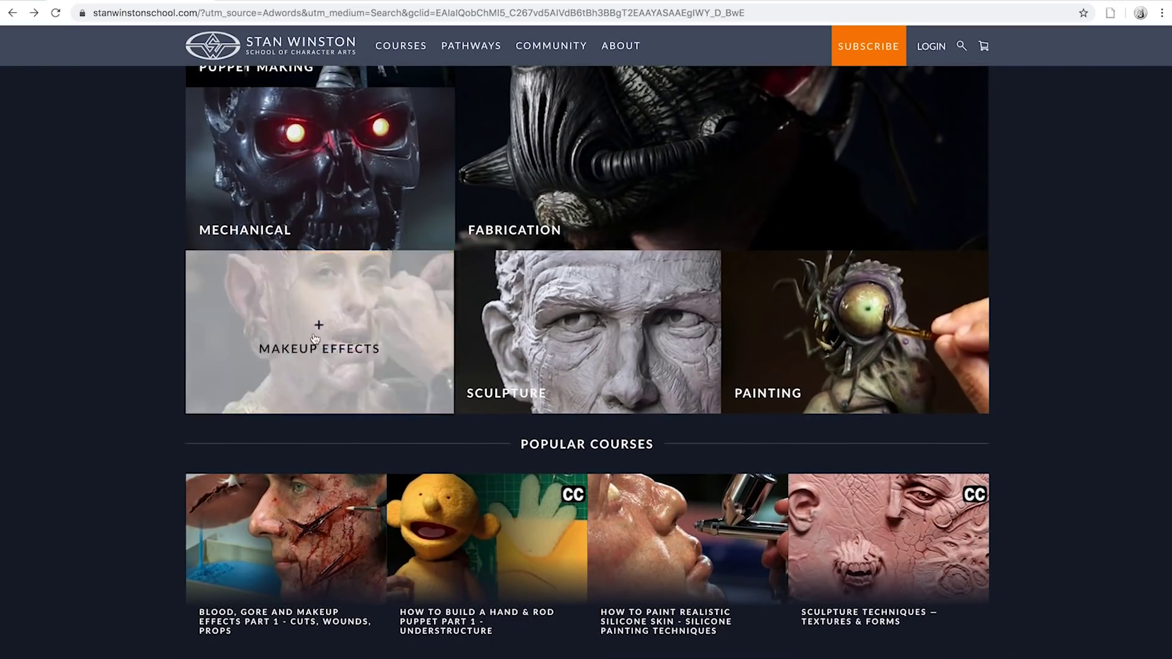
click(314, 338)
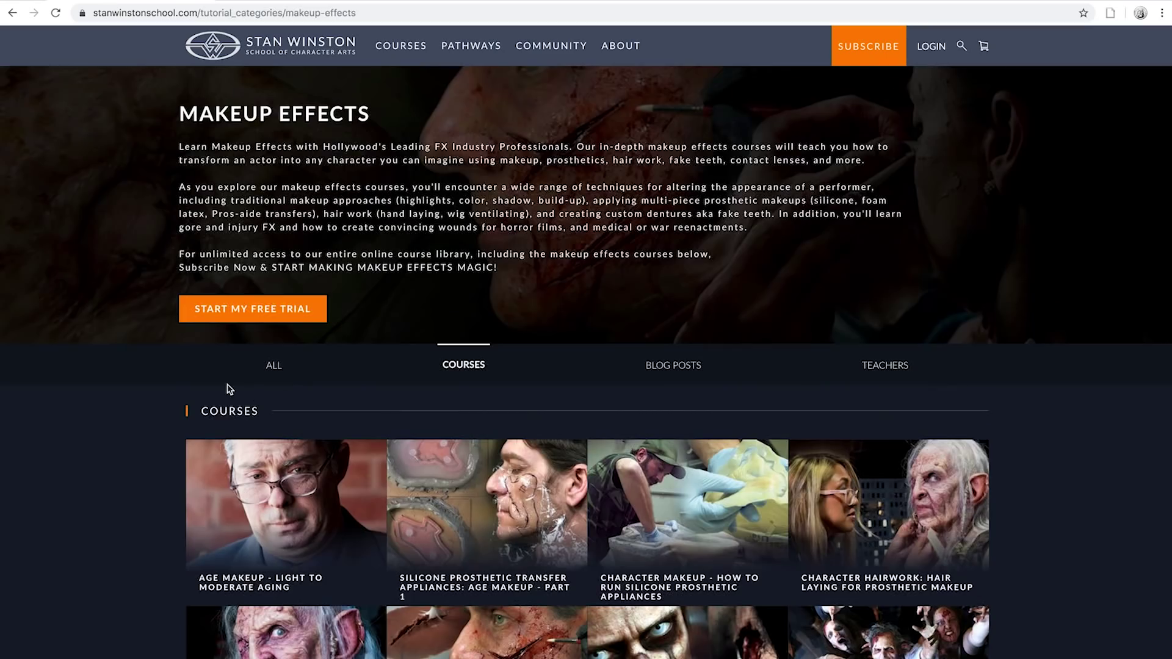
scroll(131, 315, down, 10)
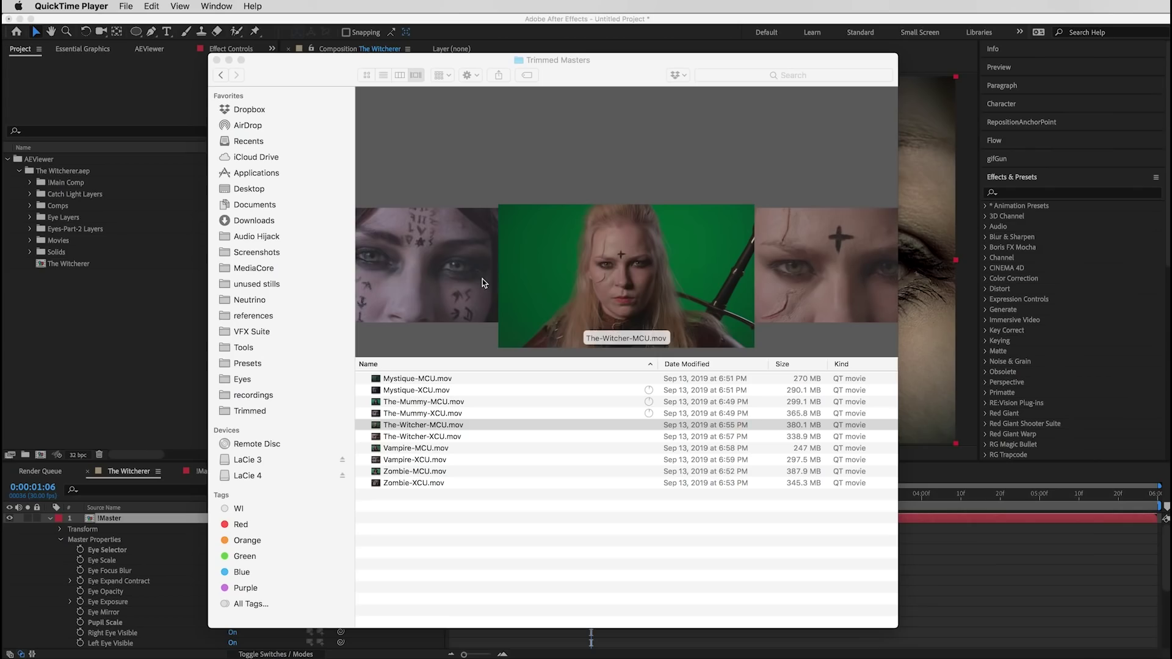
Import The-Witcher-MCU.mov into the After Effects project and create a new composition from the footage
drag(554, 266, 74, 324)
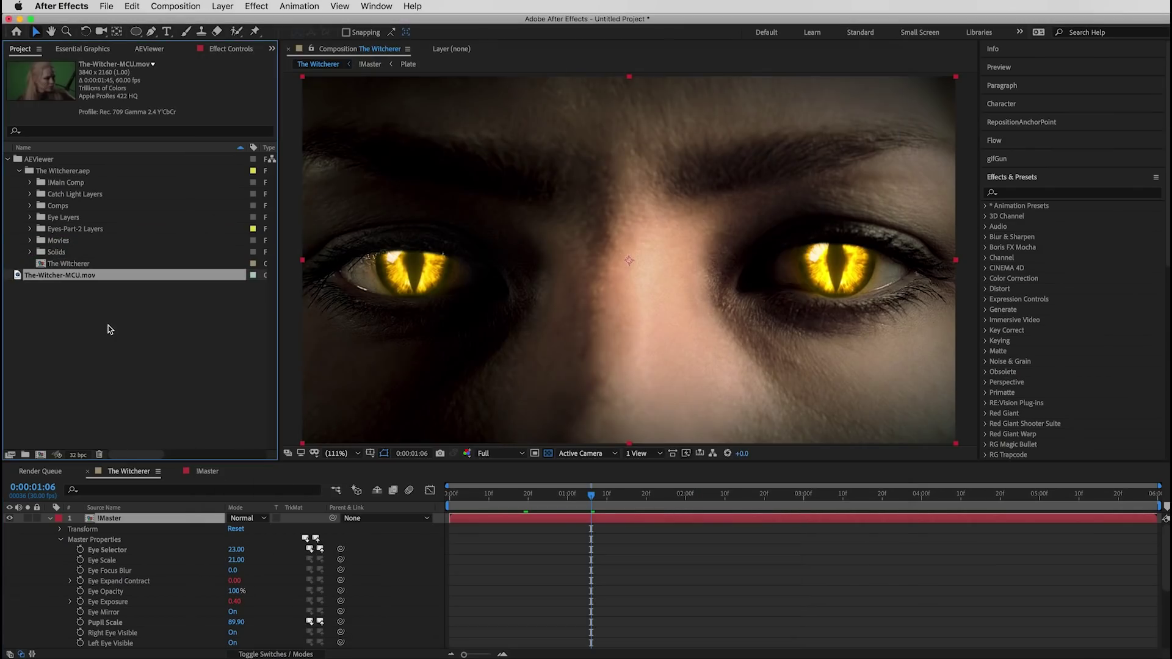
drag(44, 276, 41, 455)
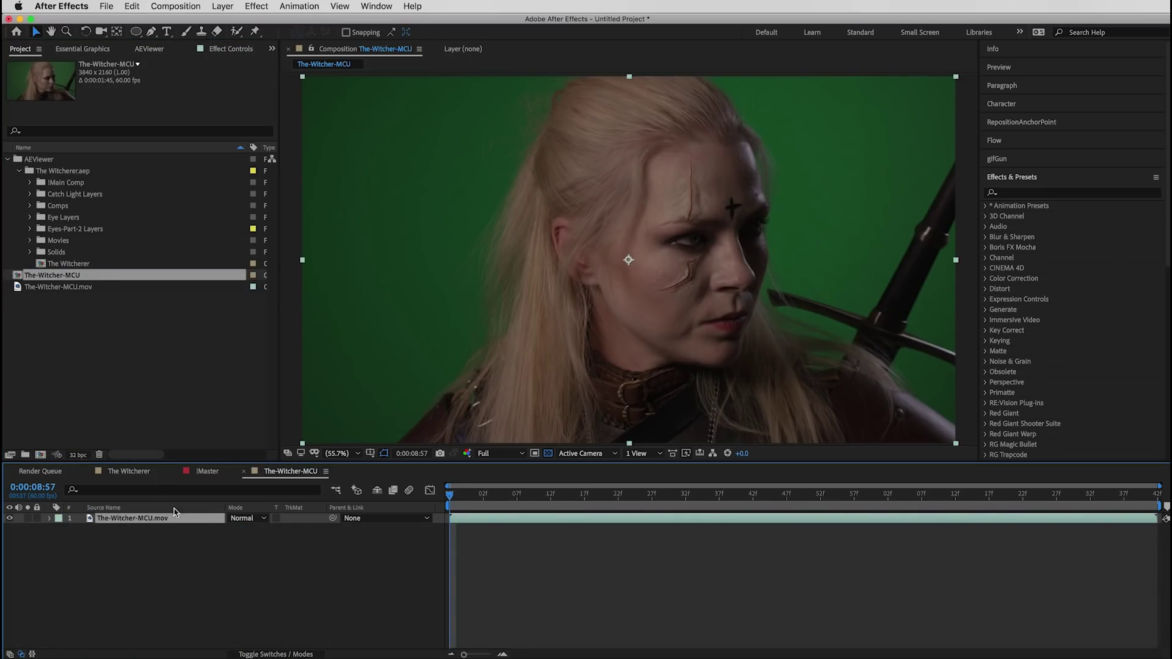
Open the !Master composition from The Witcherer and add the The-Witcher-MCU composition below the Plate3 layer
click(131, 472)
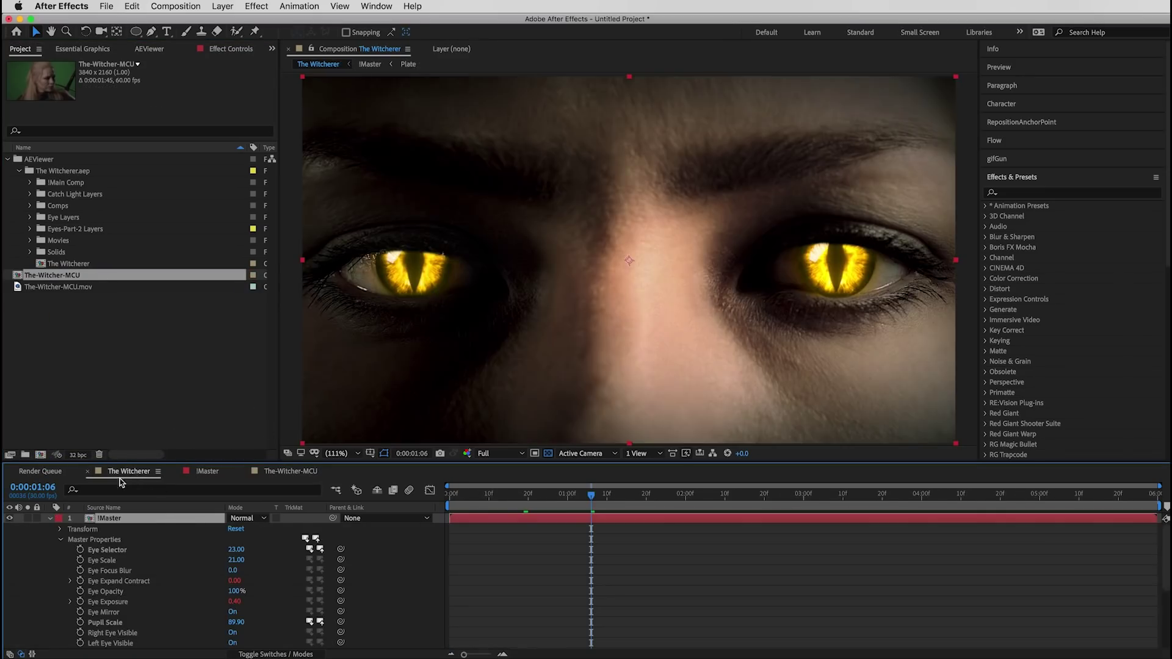
double_click(90, 519)
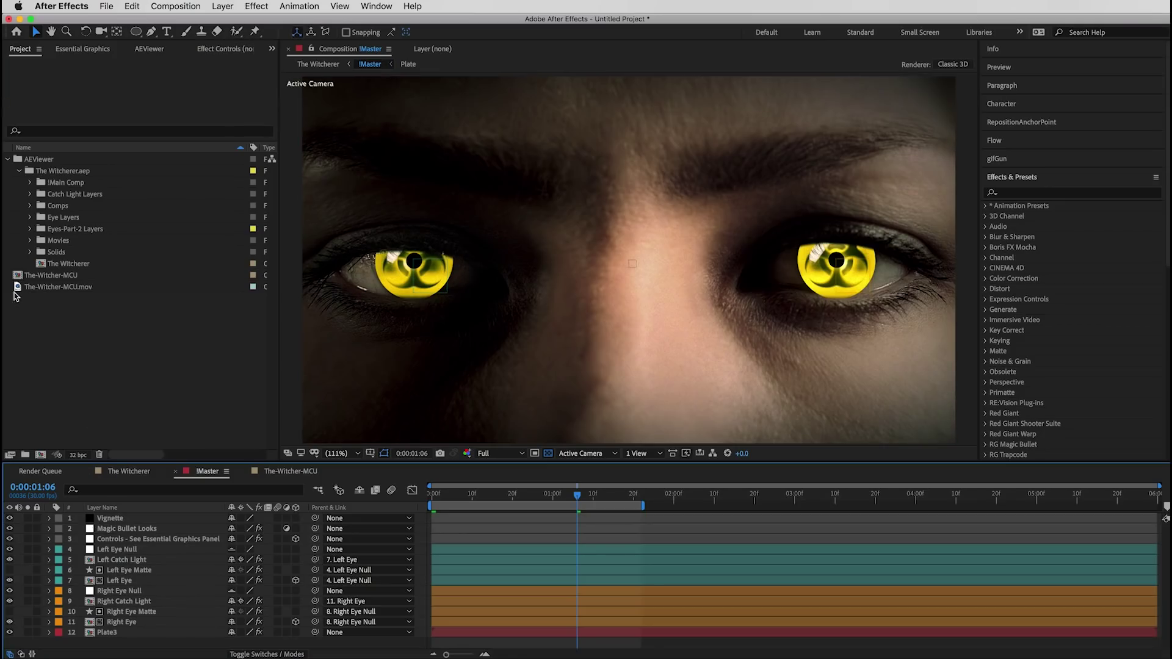
drag(42, 275, 43, 634)
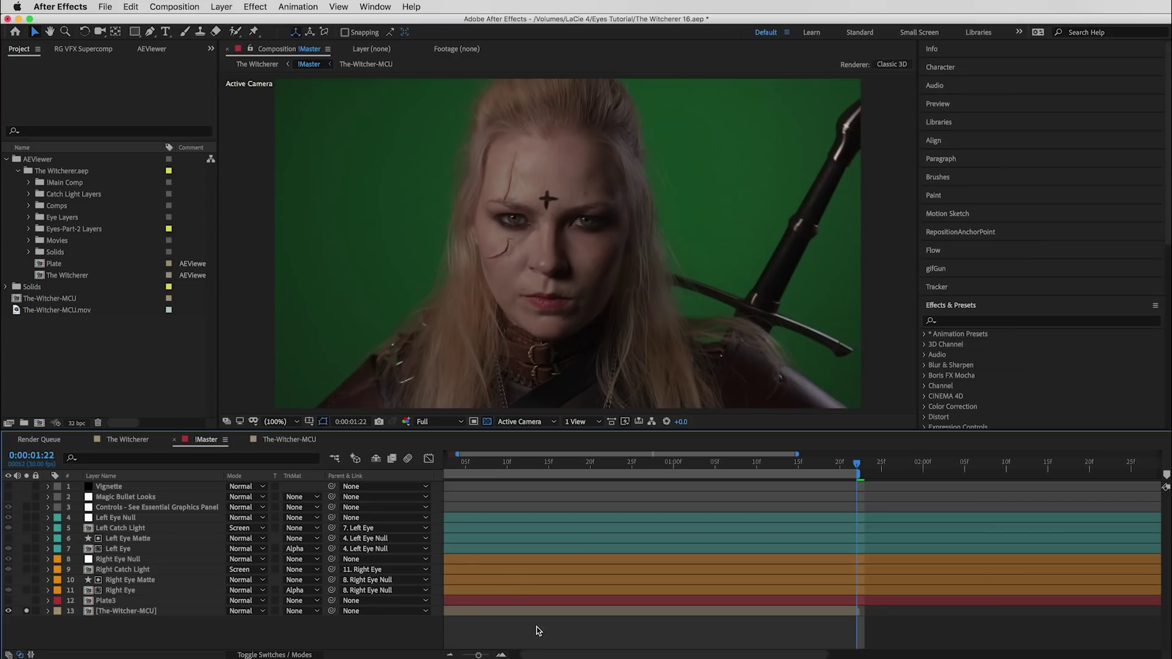
Lengthen the !Master composition to about 12 seconds in its composition settings
click(174, 6)
click(201, 39)
click(561, 386)
click(782, 480)
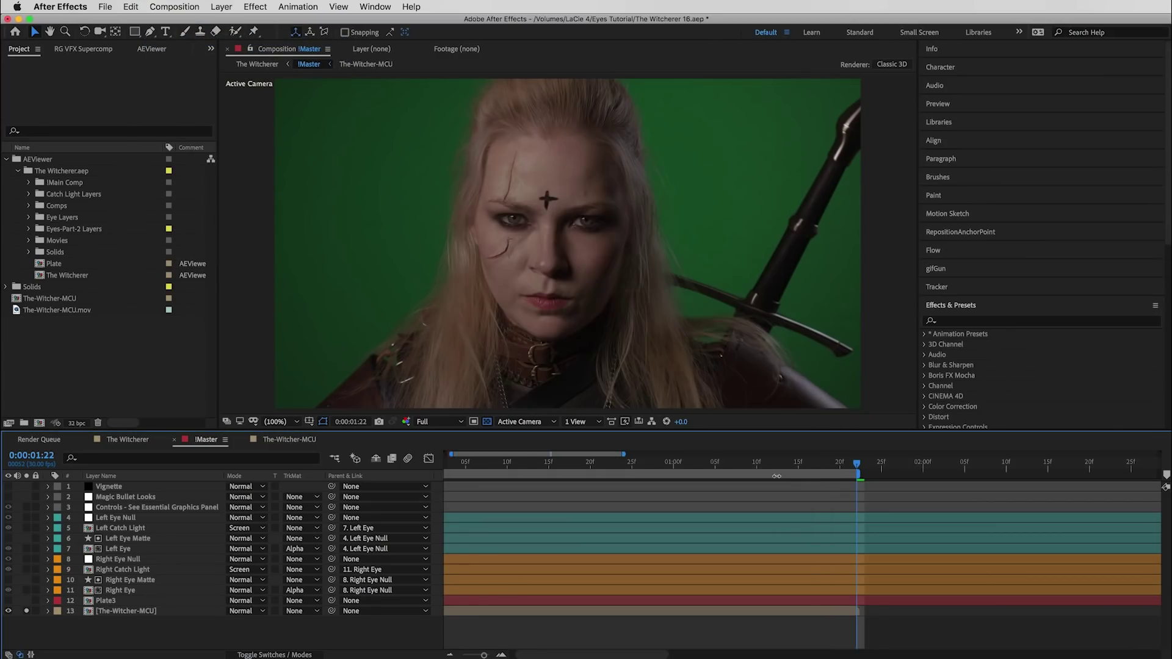
Extend layers 1 to 11, from Vignette through Right Eye, to the end of the !Master composition
click(774, 496)
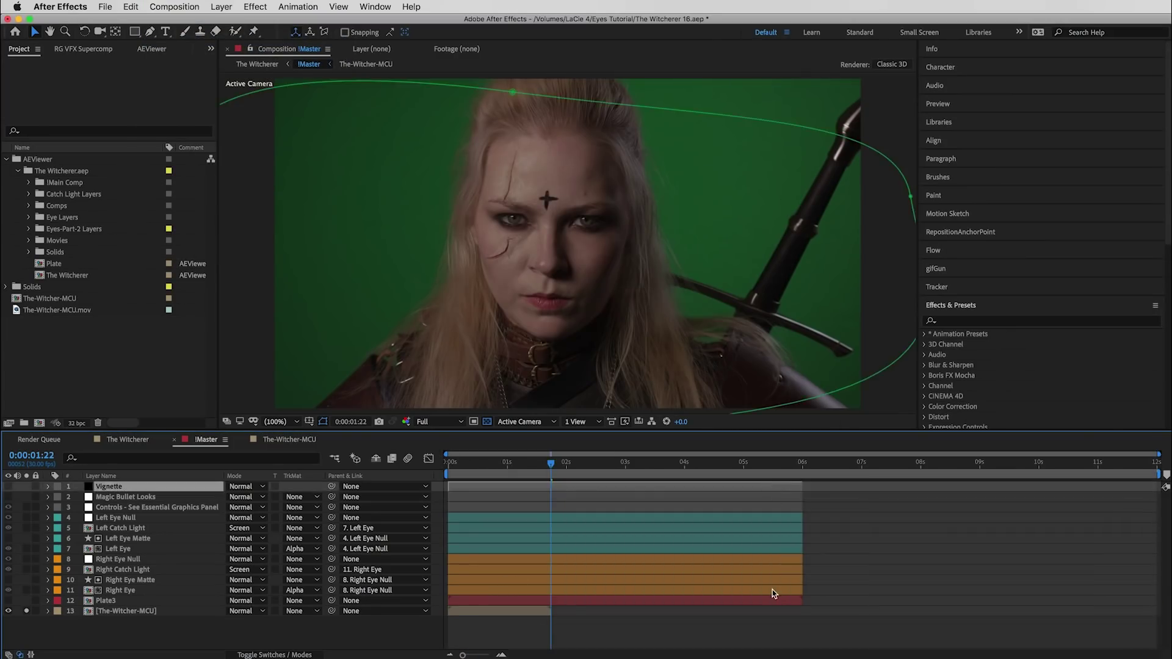
shift+click(772, 590)
drag(802, 521, 1161, 521)
key(F2)
Inspect the looping Time Remap expression on the Left Eye layer and collapse the layer's properties
click(48, 549)
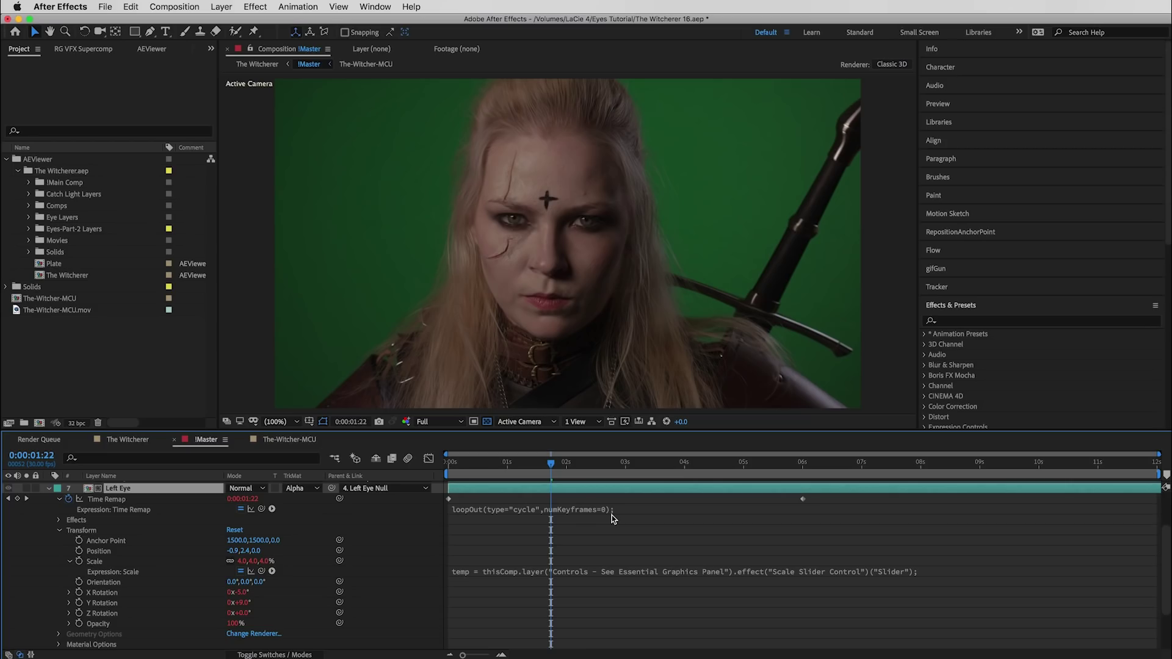
click(49, 489)
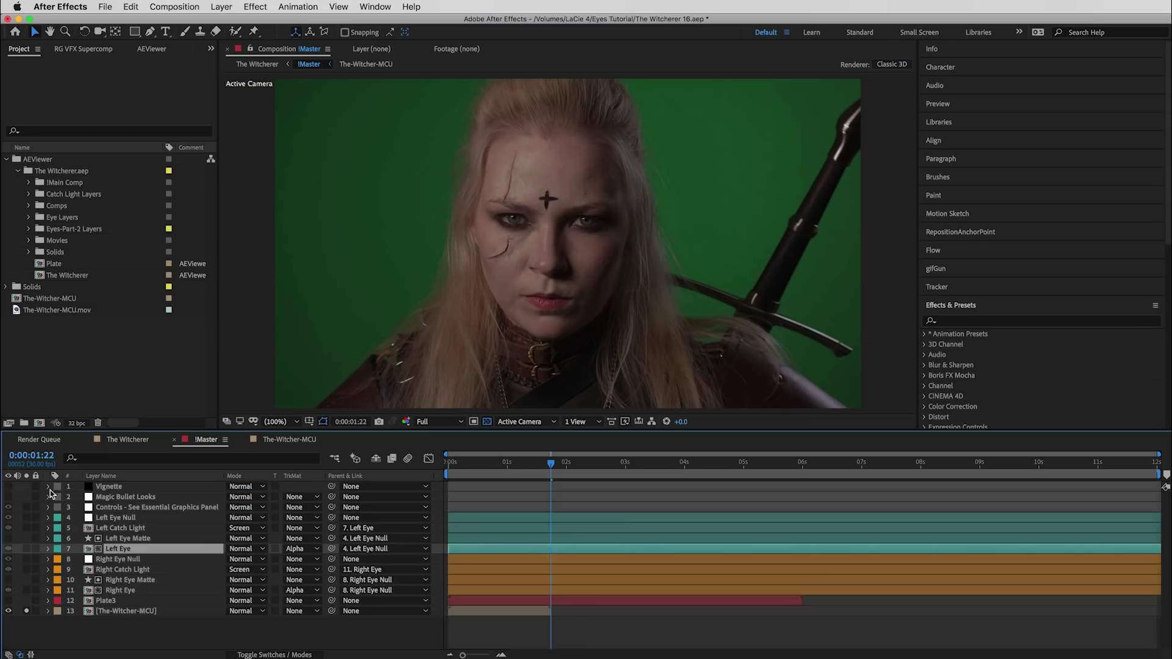
key(F2)
key(equal)
key(super+Tab)
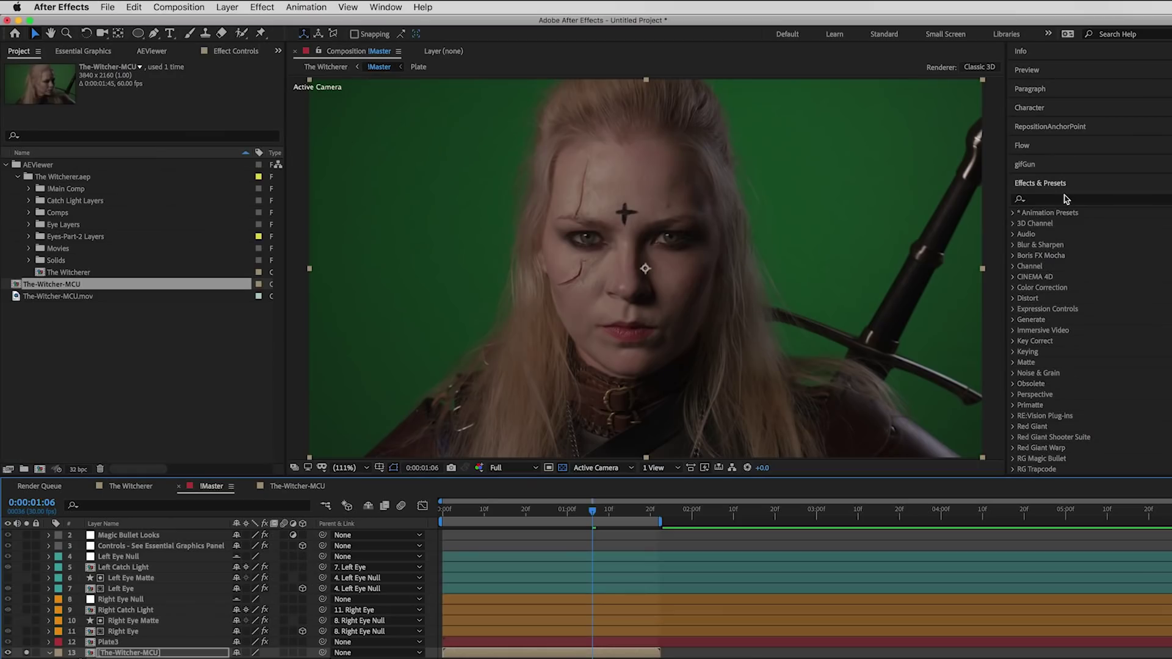
Find the Primatte Keyer 6 effect and apply it to the The-Witcher-MCU layer
click(1065, 199)
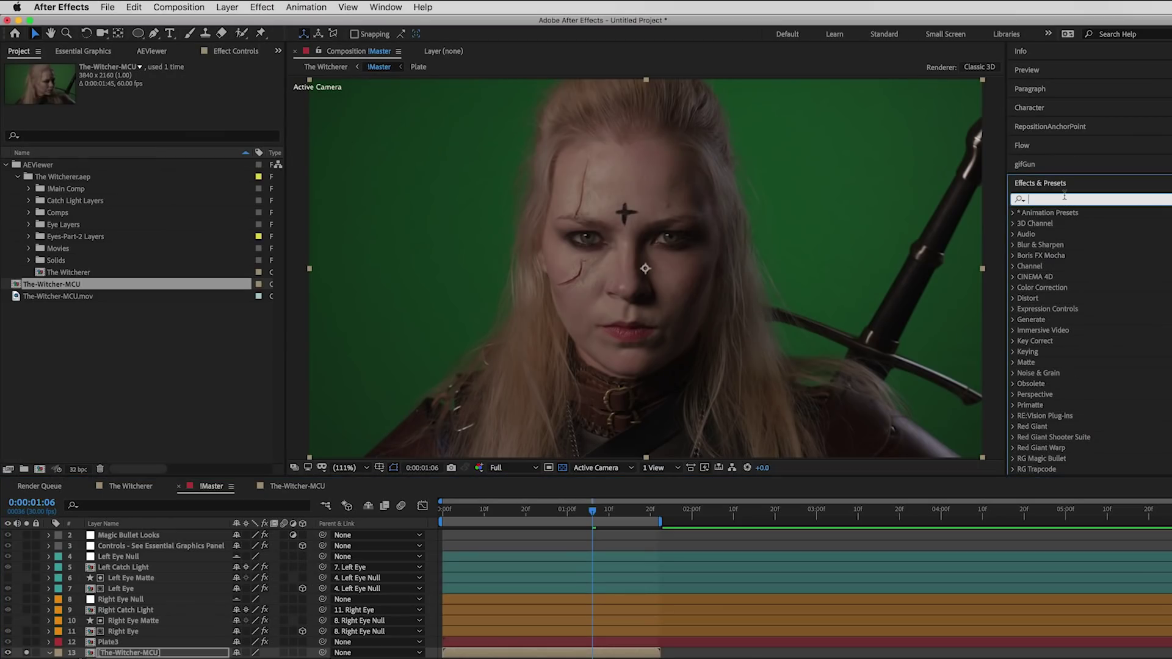
text(primat)
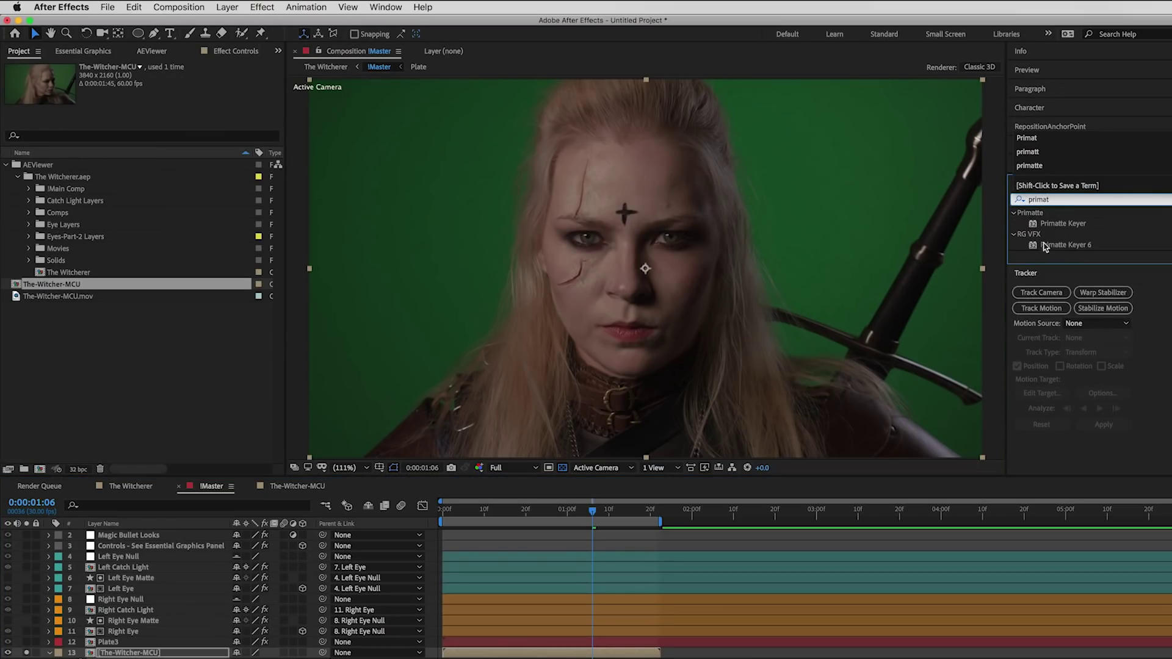
drag(1066, 246, 812, 268)
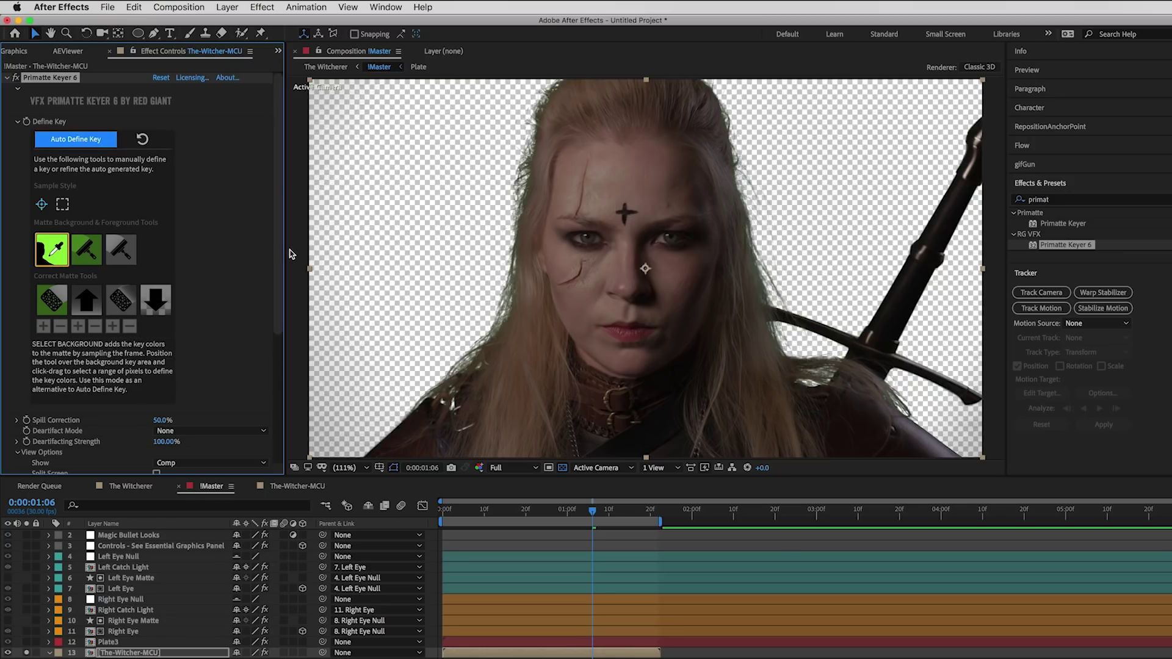
Clean the Primatte key by sampling background noise beside the character, activate foreground cleaning, and review the matte and edge options
click(86, 249)
drag(390, 397, 382, 312)
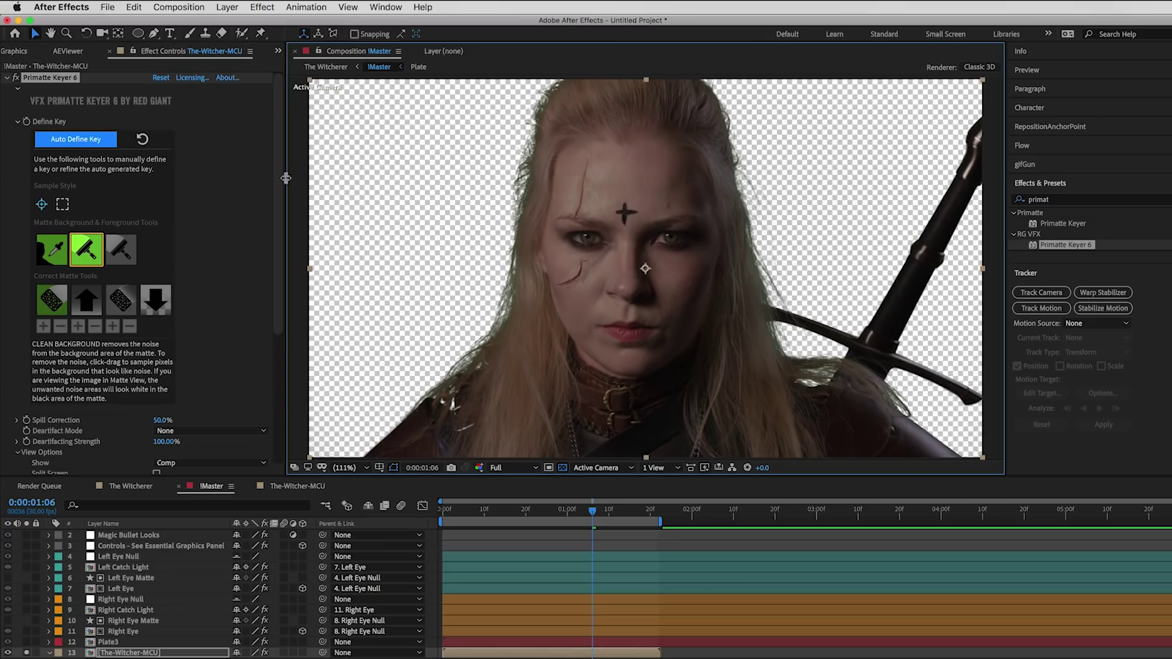
click(121, 250)
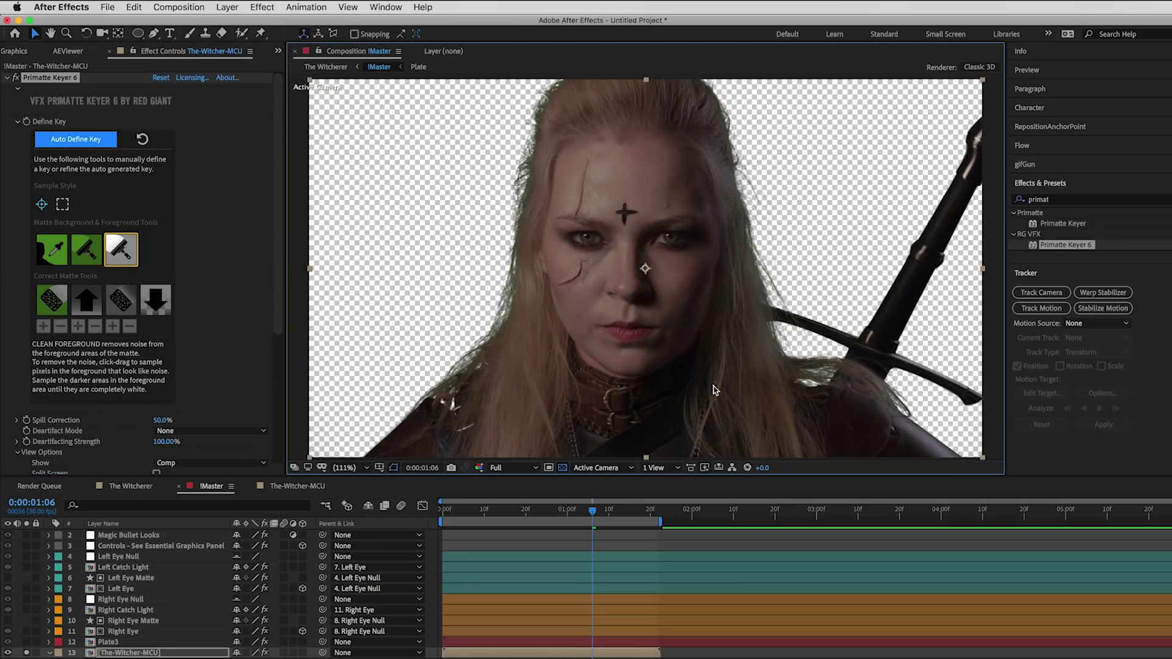
scroll(201, 369, down, 5)
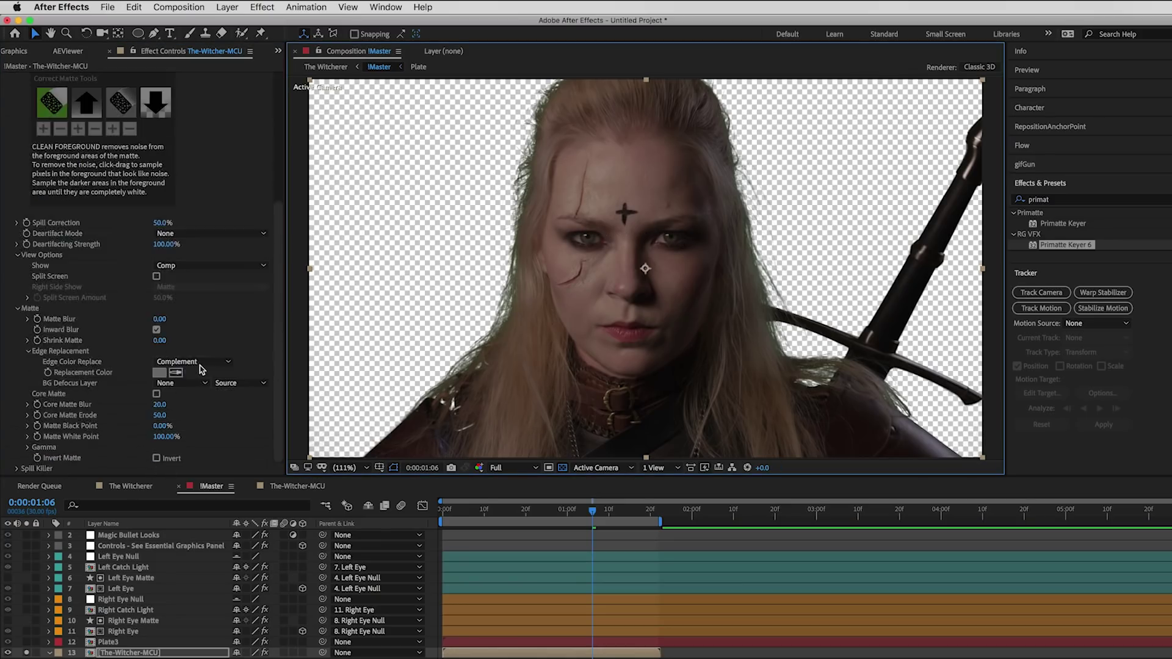
scroll(17, 464, down, 5)
click(156, 297)
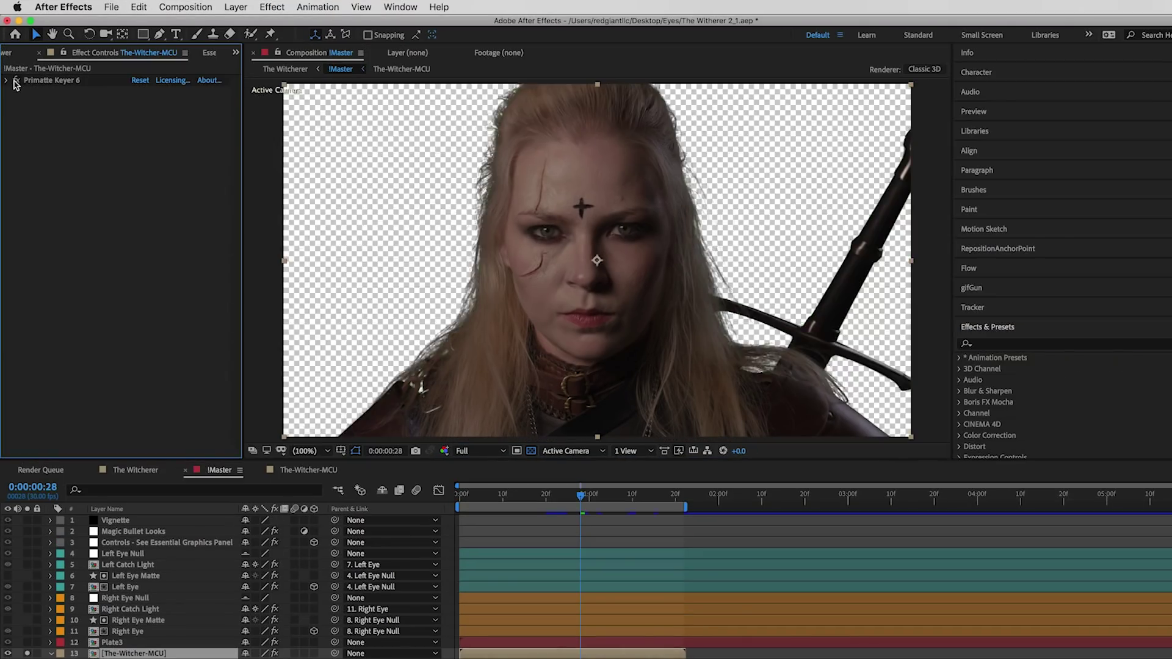
Find the Spot Clone Tracker effect, apply it to The-Witcher-MCU, and place its spot over the cross on the forehead
click(966, 343)
double_click(1032, 391)
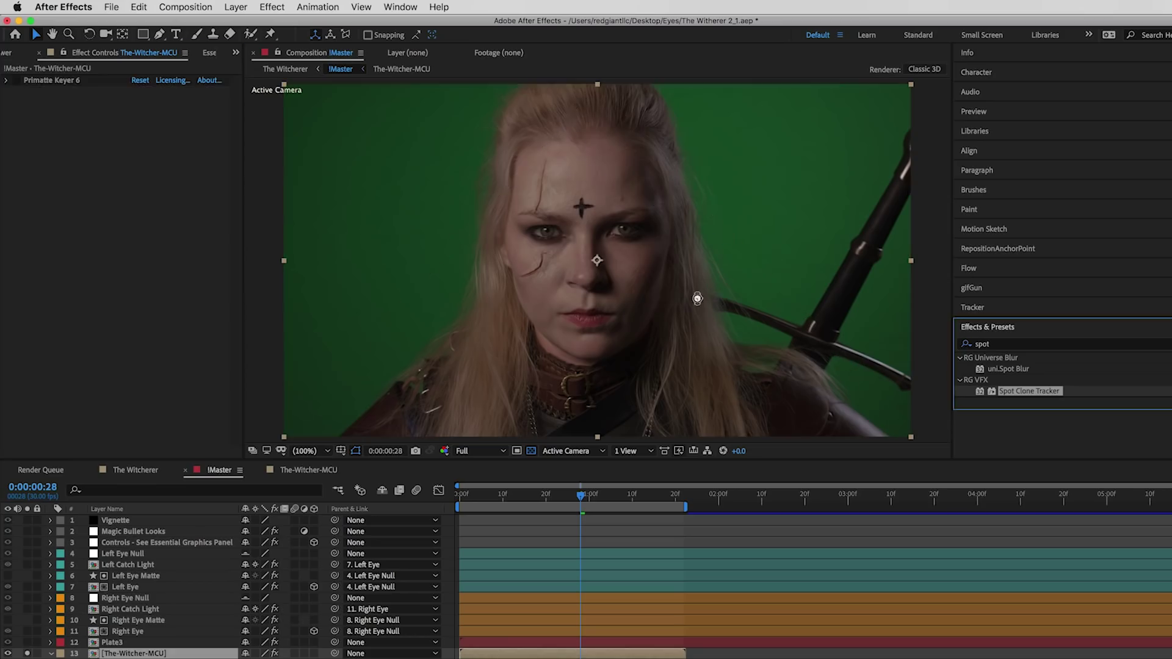
drag(754, 255, 582, 197)
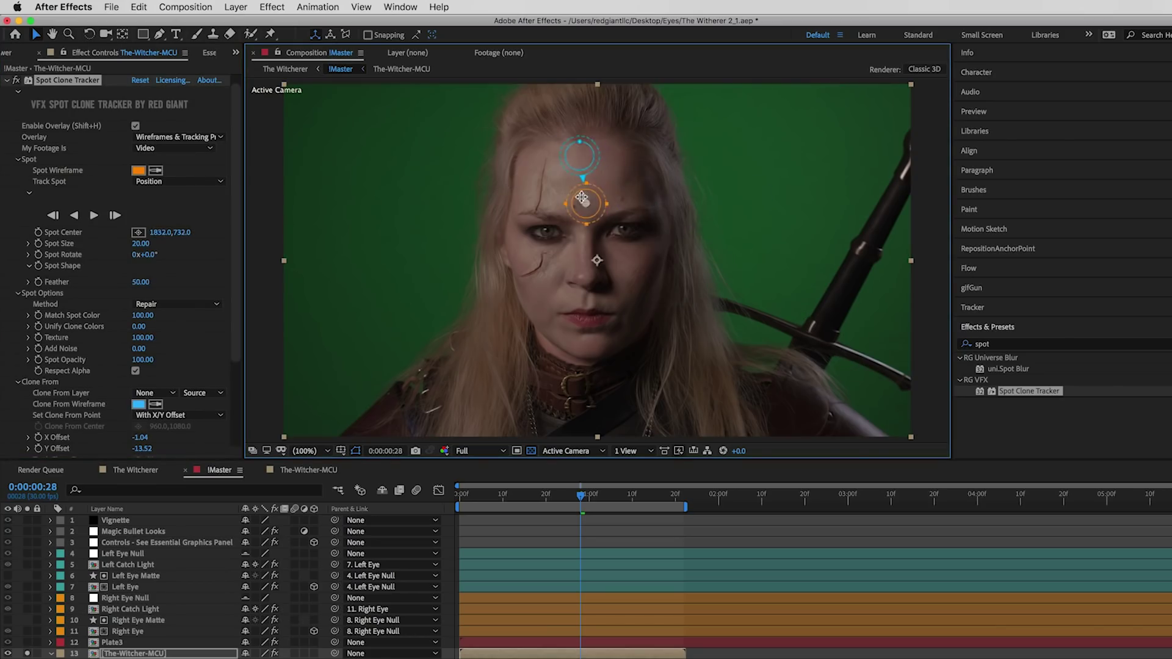
Fit a size 16 spot over the forehead cross with its source on clear skin above, and track the spot backward
key(period)
scroll(586, 205, up, 3)
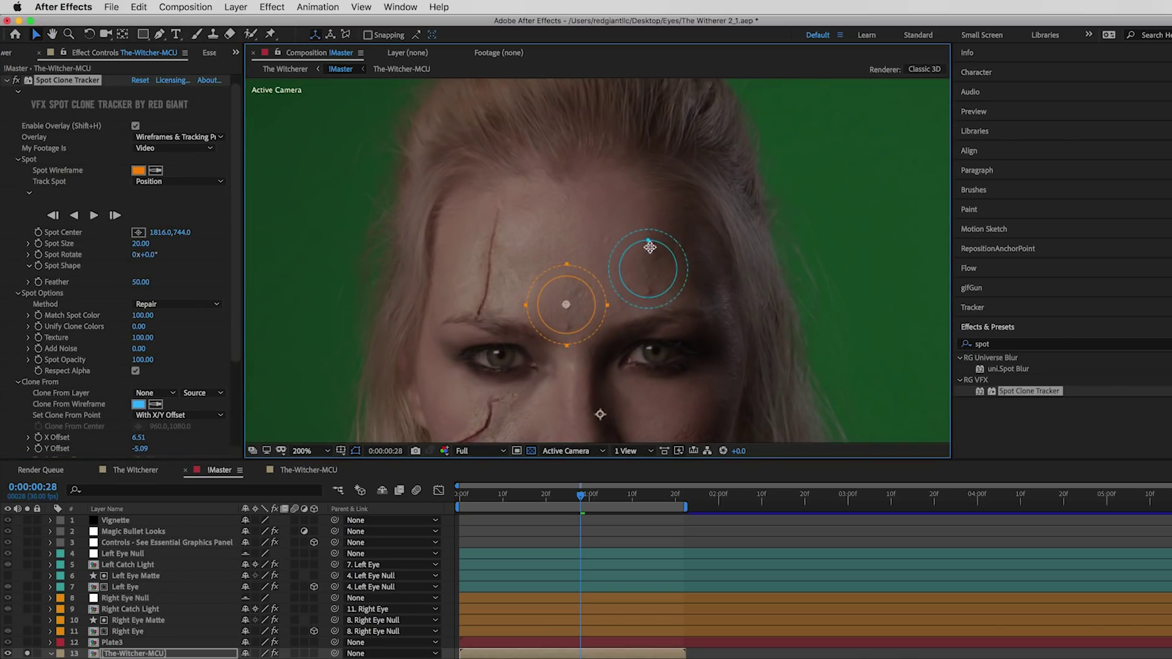
mouse_move(654, 259)
mouse_down()
mouse_move(544, 226)
mouse_move(523, 207)
mouse_up()
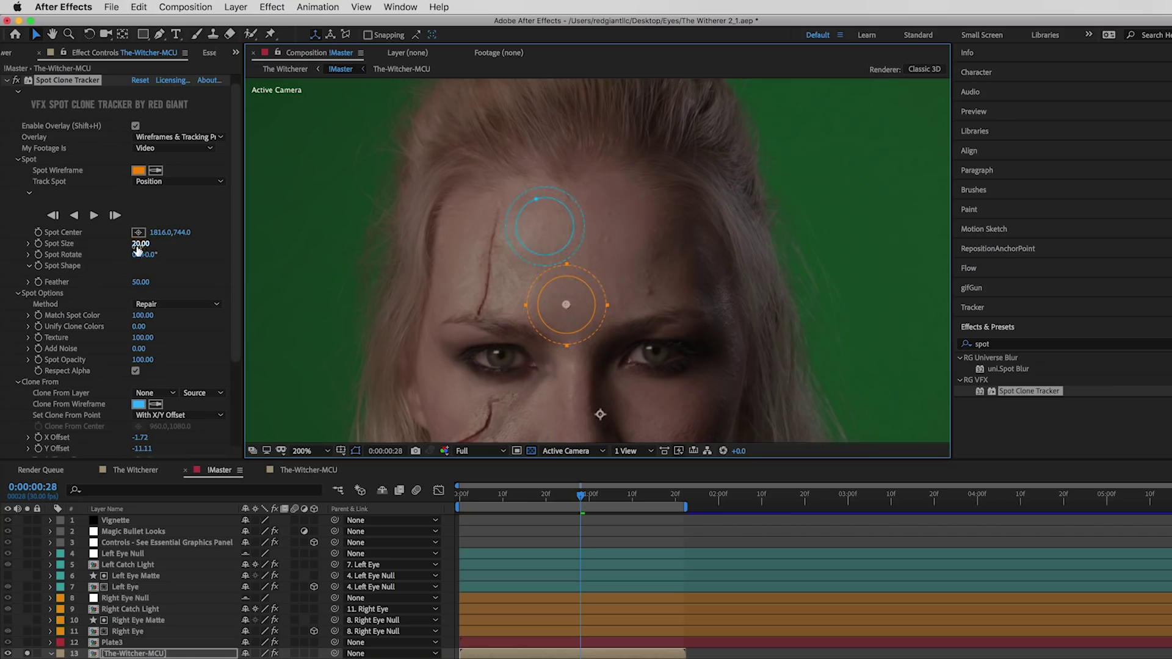
drag(566, 293, 568, 297)
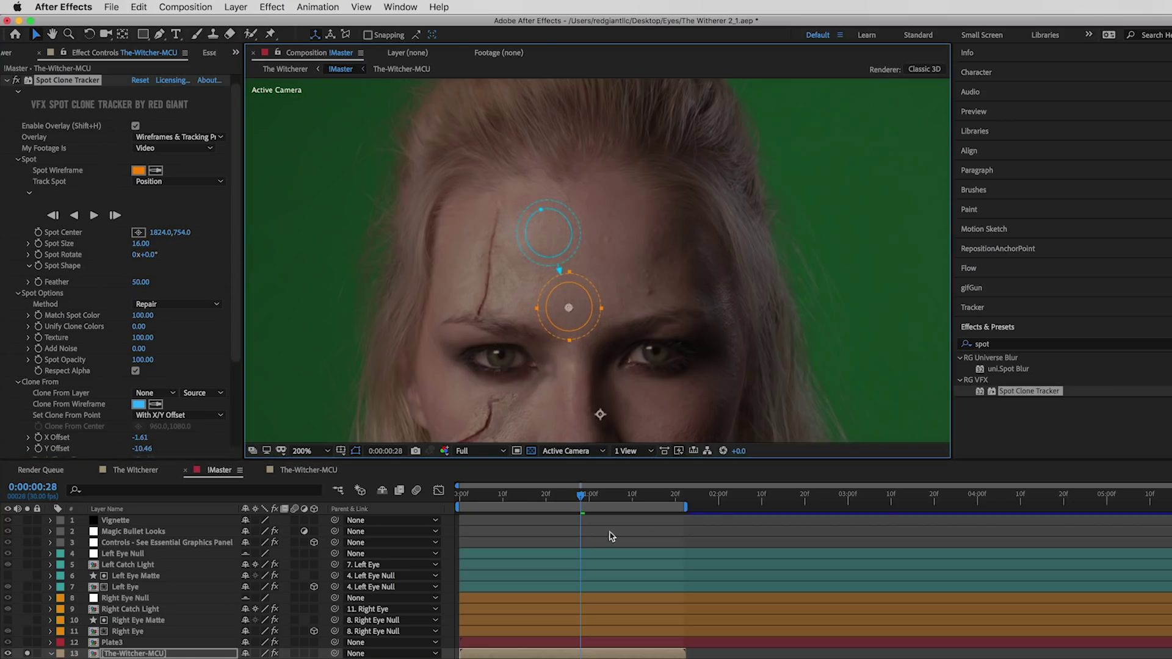
click(73, 215)
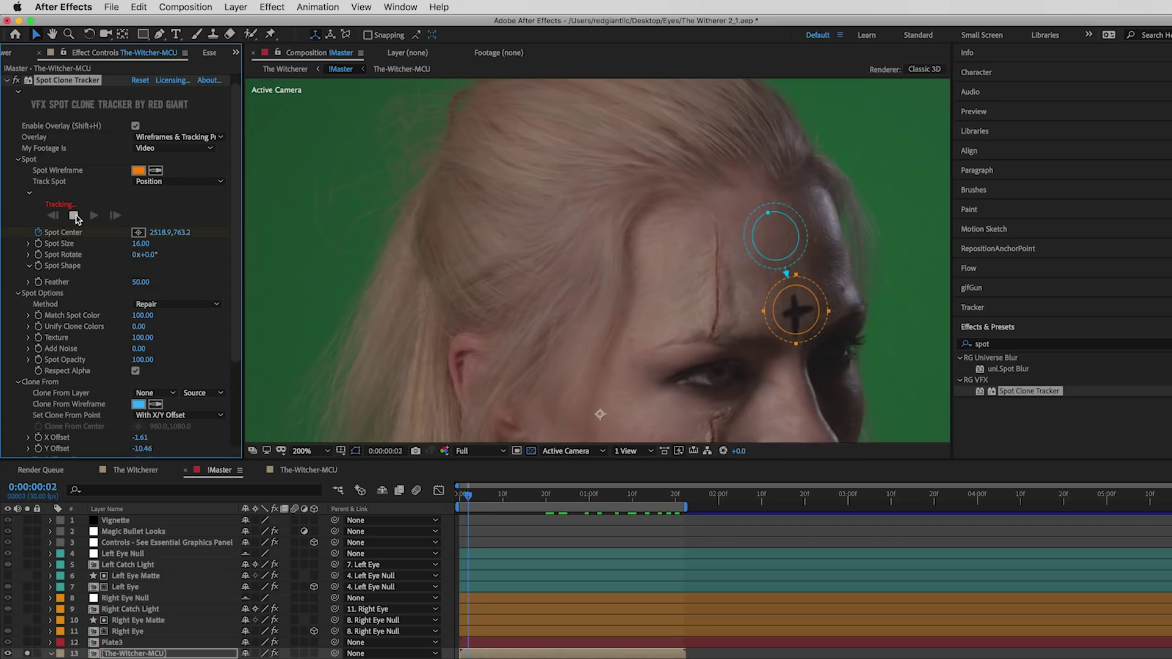
Go to the clip's last frame and make the tracker clone from 13. The-Witcher-MCU with its clone point set Explicitly
click(512, 642)
drag(570, 497, 654, 497)
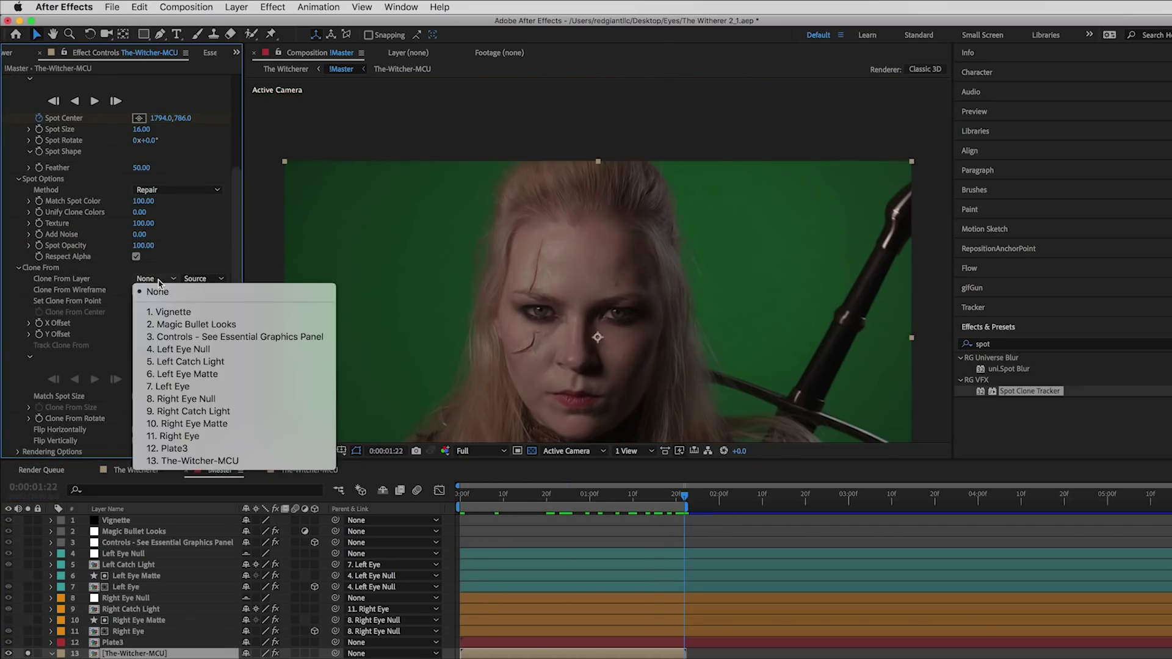
click(158, 292)
click(156, 278)
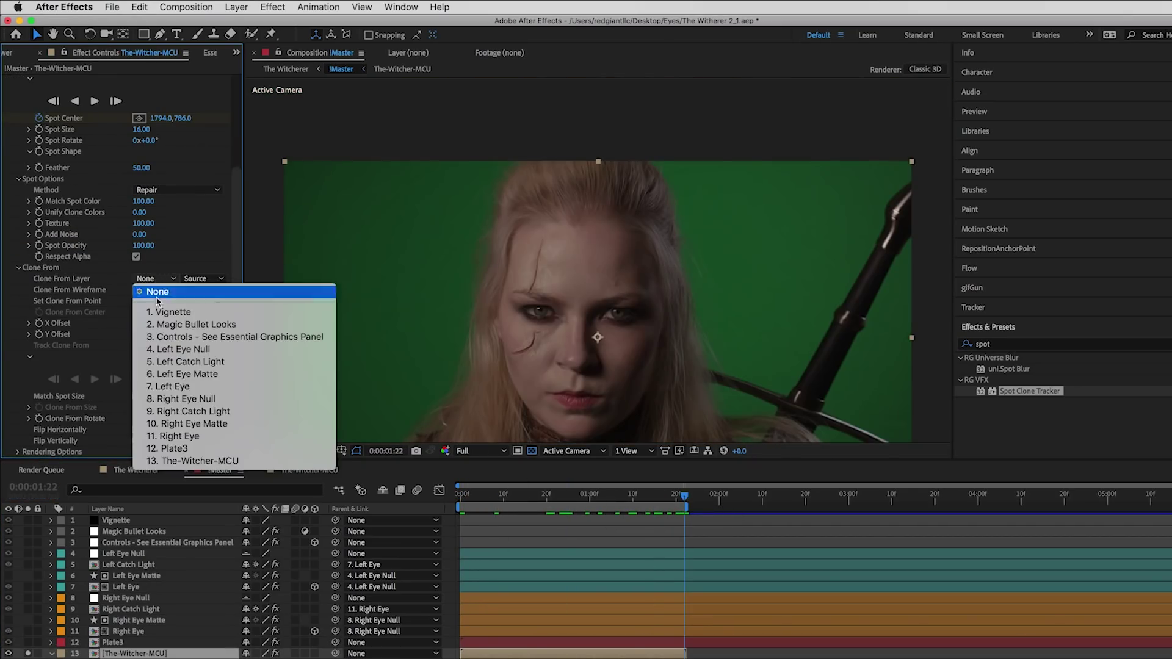
click(183, 461)
click(161, 301)
click(161, 326)
Position the clone source on clear forehead skin above the cross and track it backward
drag(431, 331, 558, 249)
key(period)
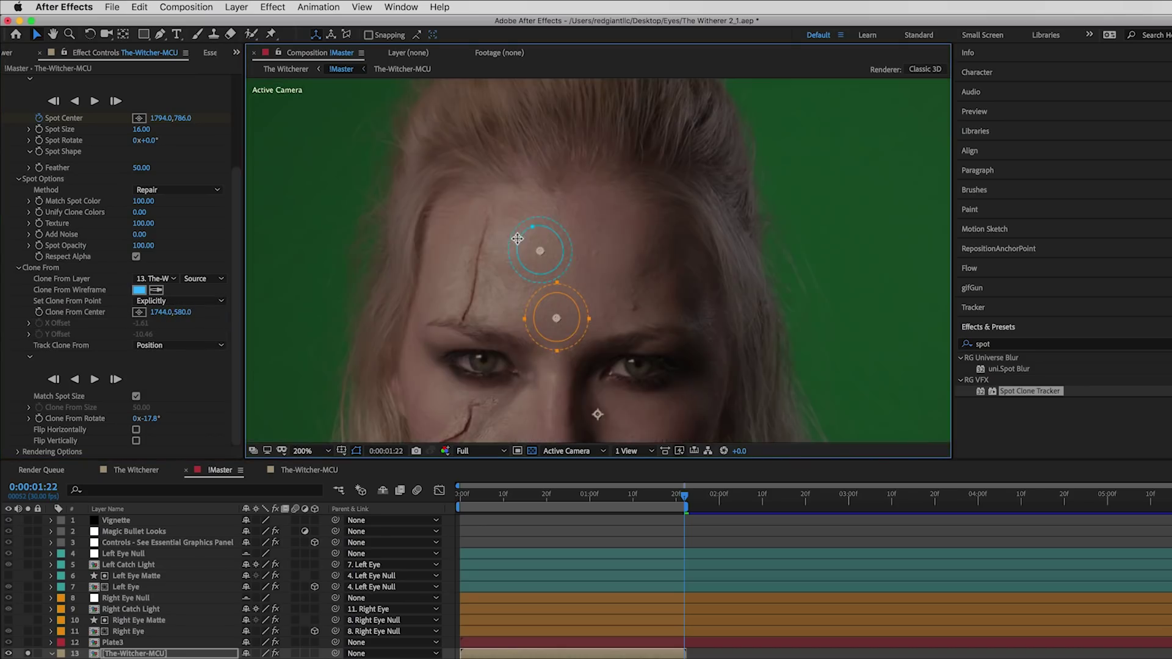
click(75, 380)
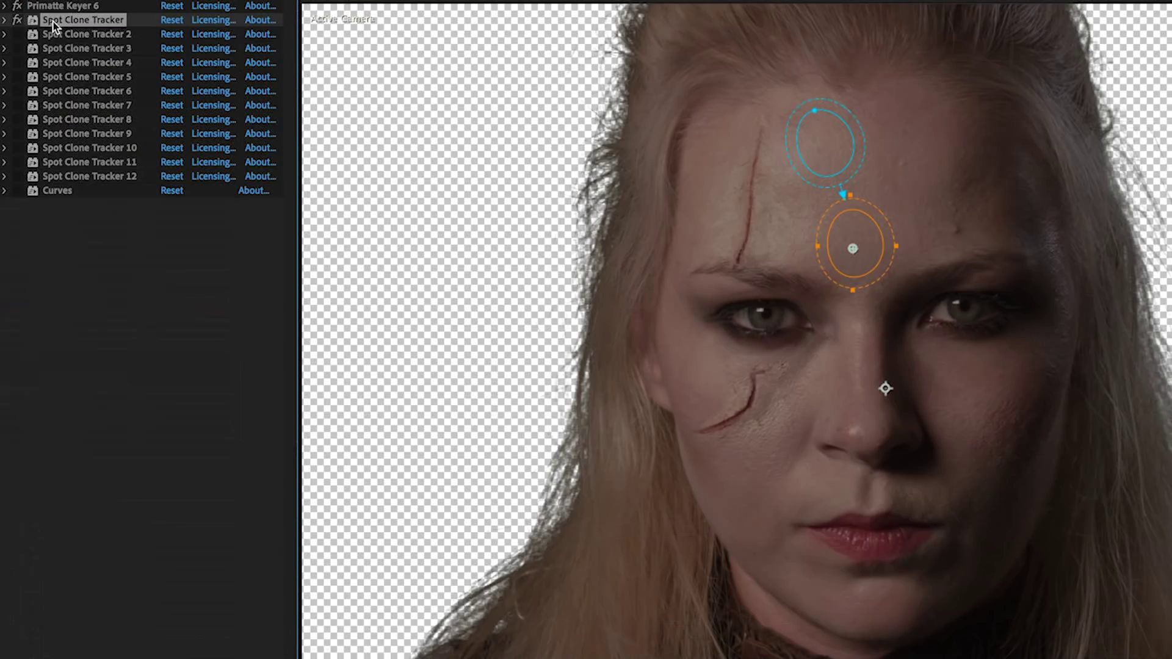
Check the placement of Spot Clone Trackers 2 to 9 one by one and toggle Spot Clone Tracker 11
click(58, 34)
click(58, 48)
click(58, 62)
click(58, 76)
click(58, 91)
click(57, 105)
click(58, 119)
click(58, 133)
click(20, 161)
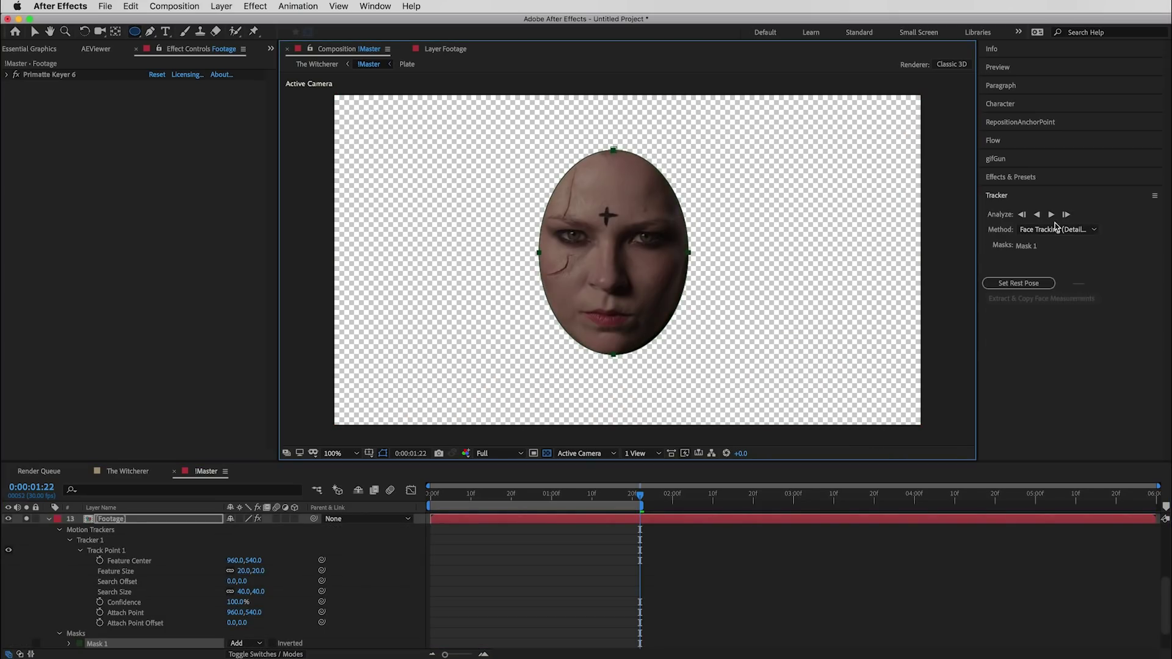
Analyze Mask 1 on the Footage layer backward with detailed face tracking and check the face track points around the eyes
click(1055, 229)
click(1055, 318)
click(1036, 215)
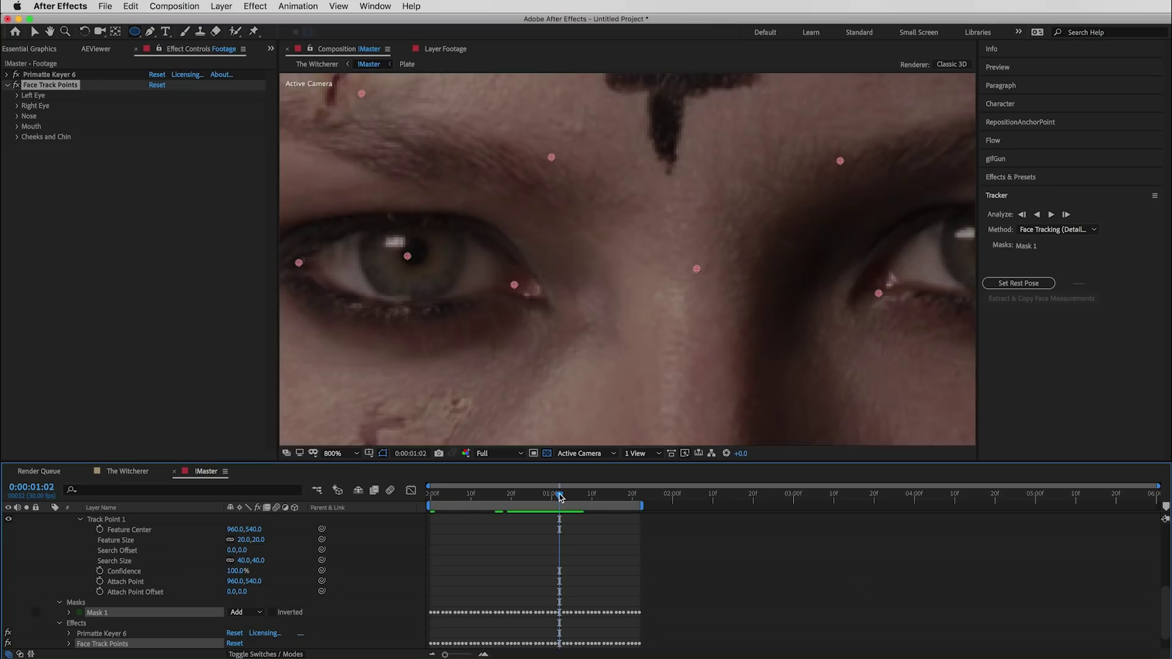
drag(559, 493, 559, 495)
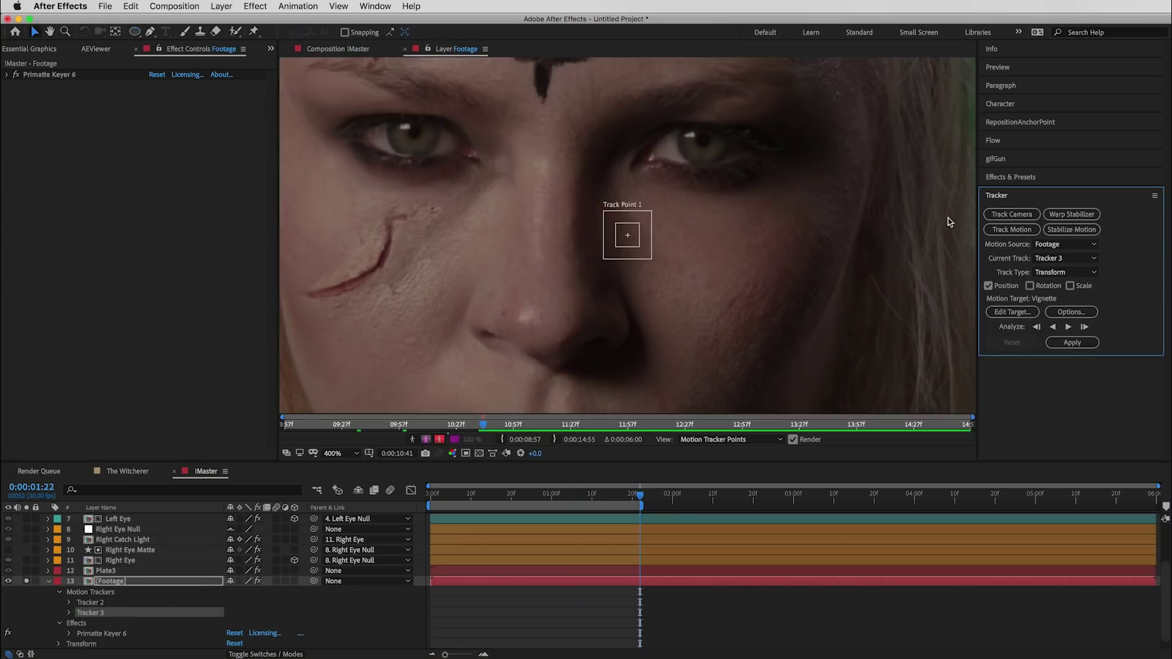
Fit Tracker 3's track point around the character's left eye and analyze the motion backward
drag(631, 234, 734, 168)
click(1053, 327)
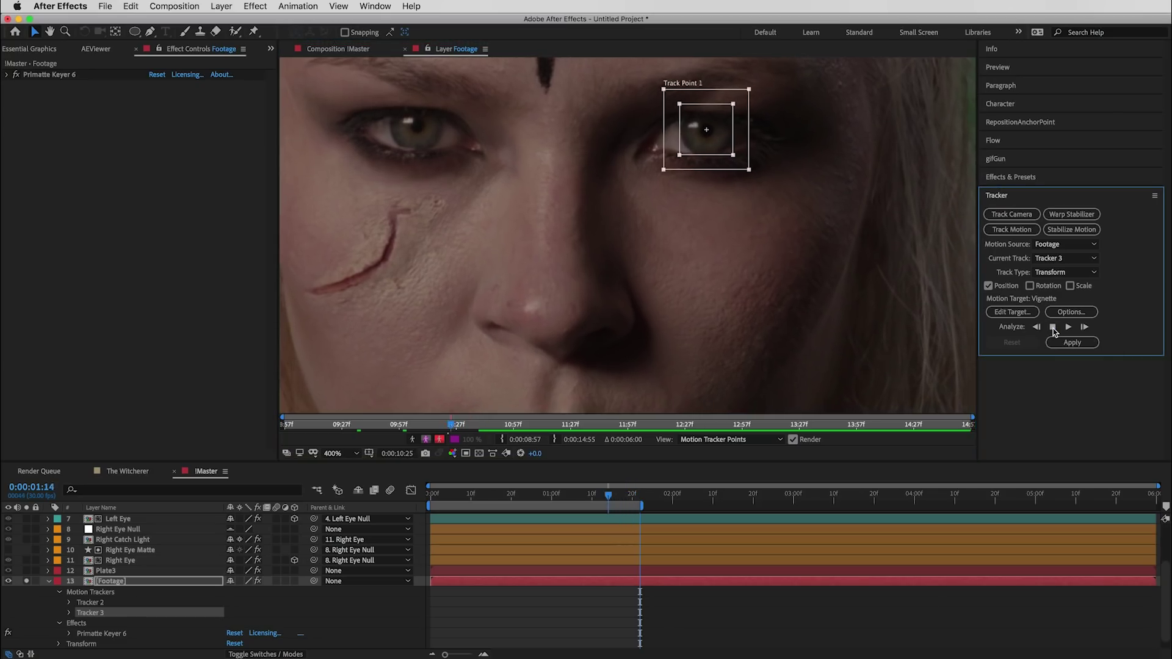
click(1052, 326)
key(period)
key(period)
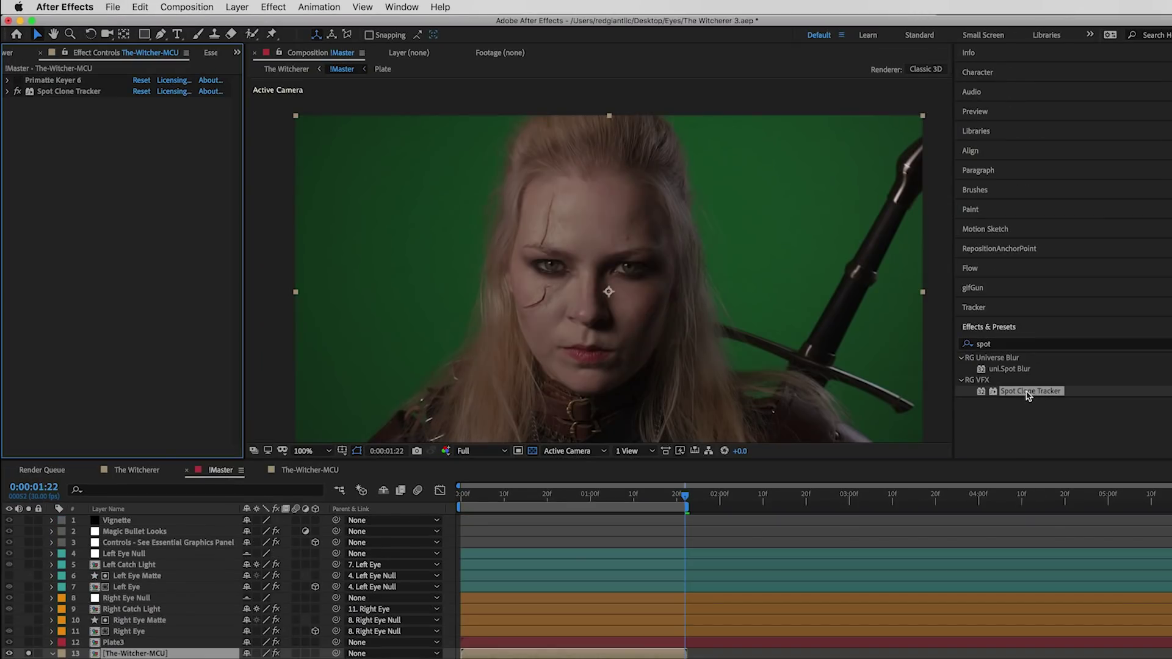
Apply a second Spot Clone Tracker to The-Witcher-MCU and position its spot over the character's left eye
drag(1028, 394, 652, 336)
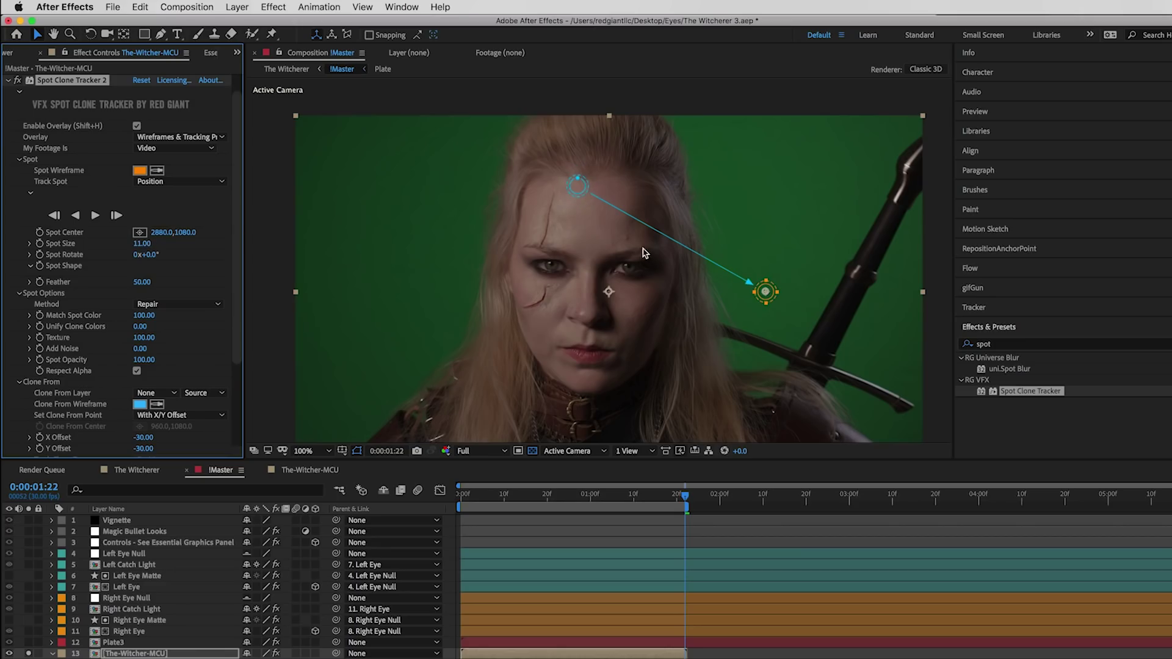
scroll(645, 253, up, 2)
scroll(646, 254, down, 1)
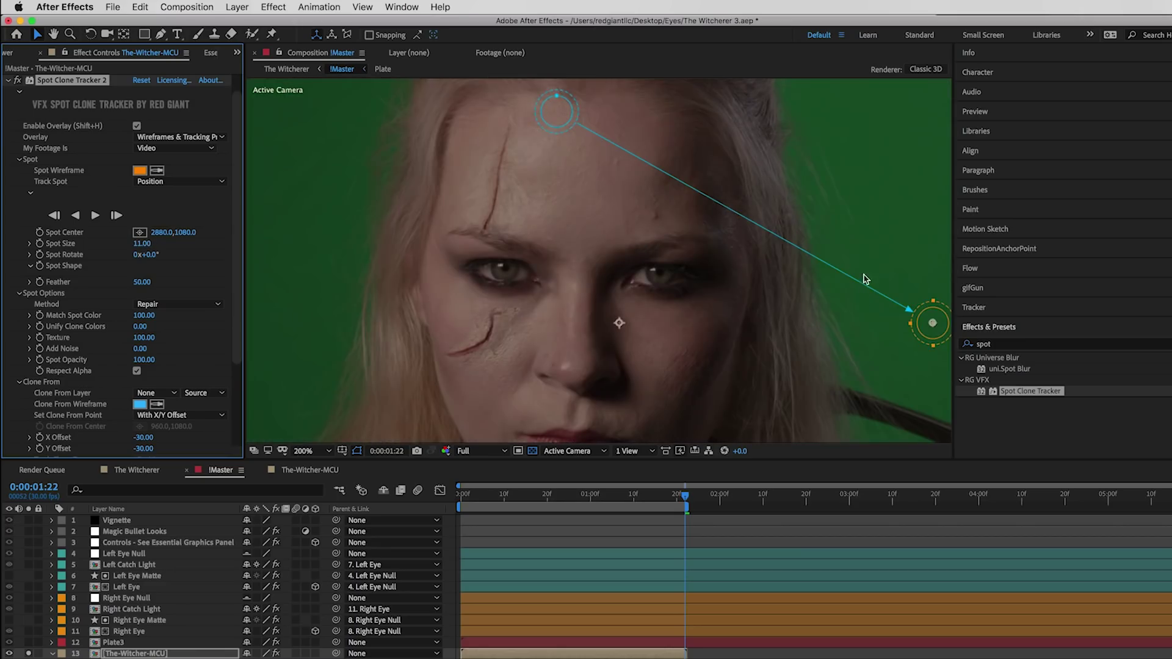
drag(552, 112, 456, 273)
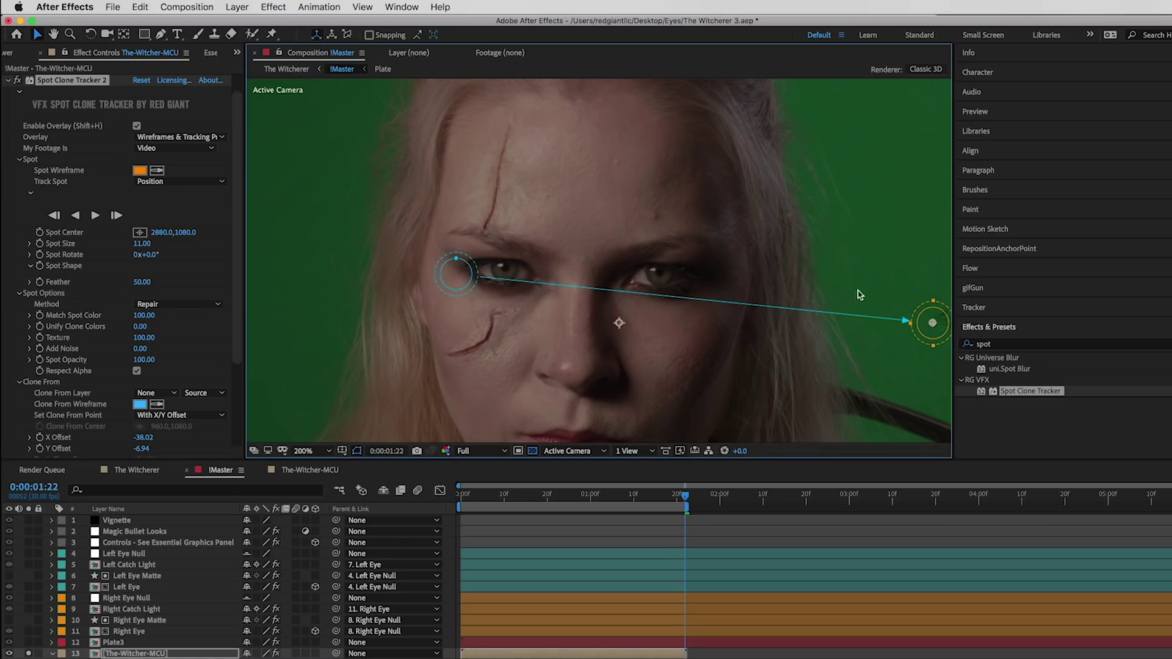
drag(927, 314, 654, 266)
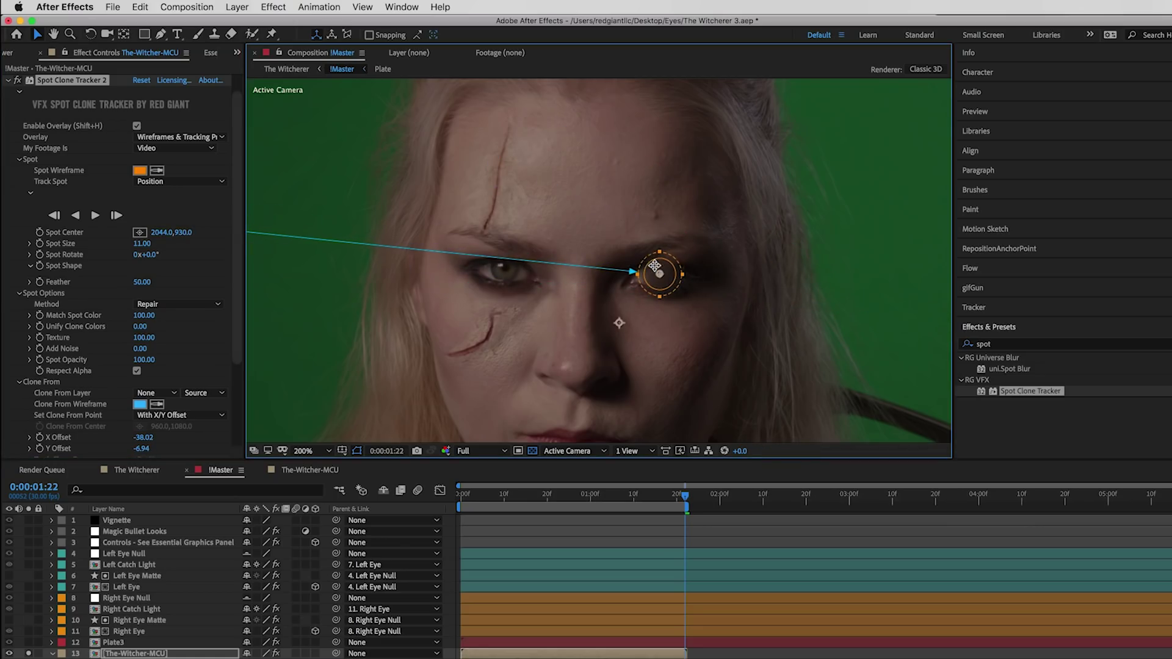
Fit the spot around the left iris with Spot Size 10 and Spot Opacity 0, and track it backward
click(148, 360)
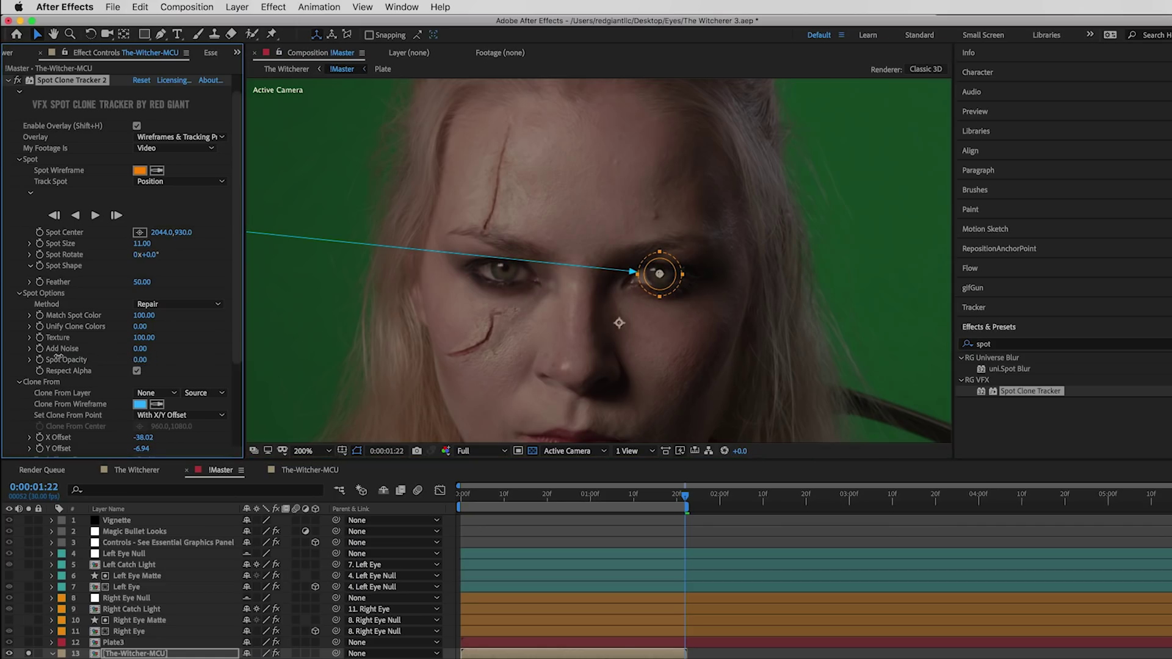
key(period)
key(period)
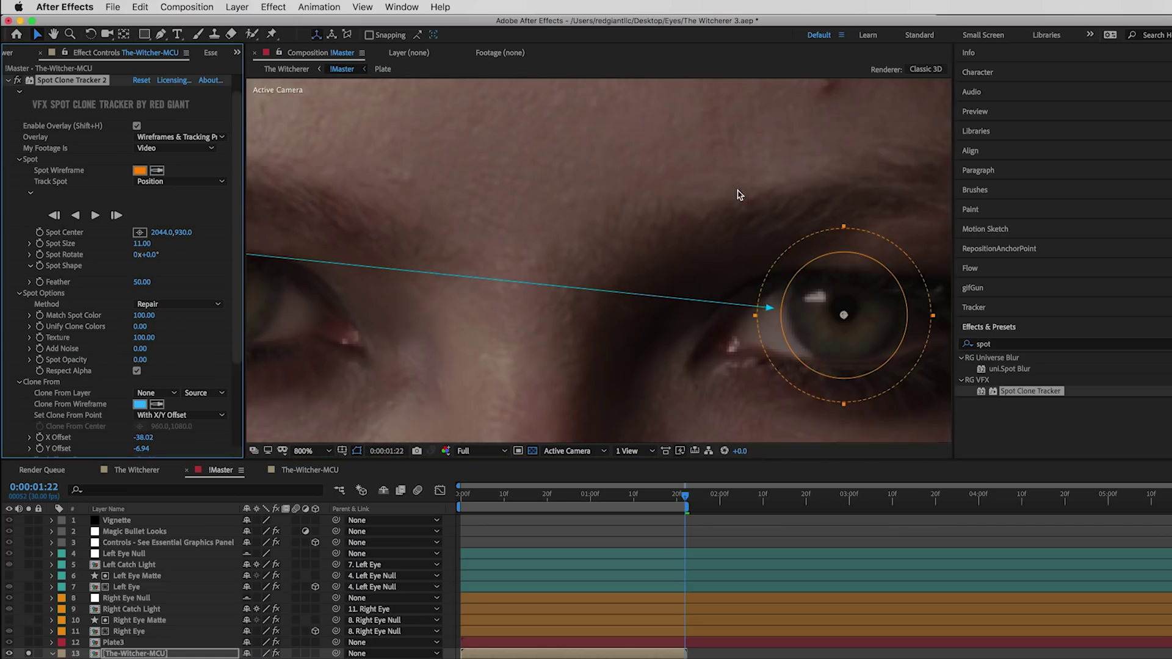
drag(842, 295, 842, 285)
drag(143, 243, 140, 244)
drag(857, 280, 856, 283)
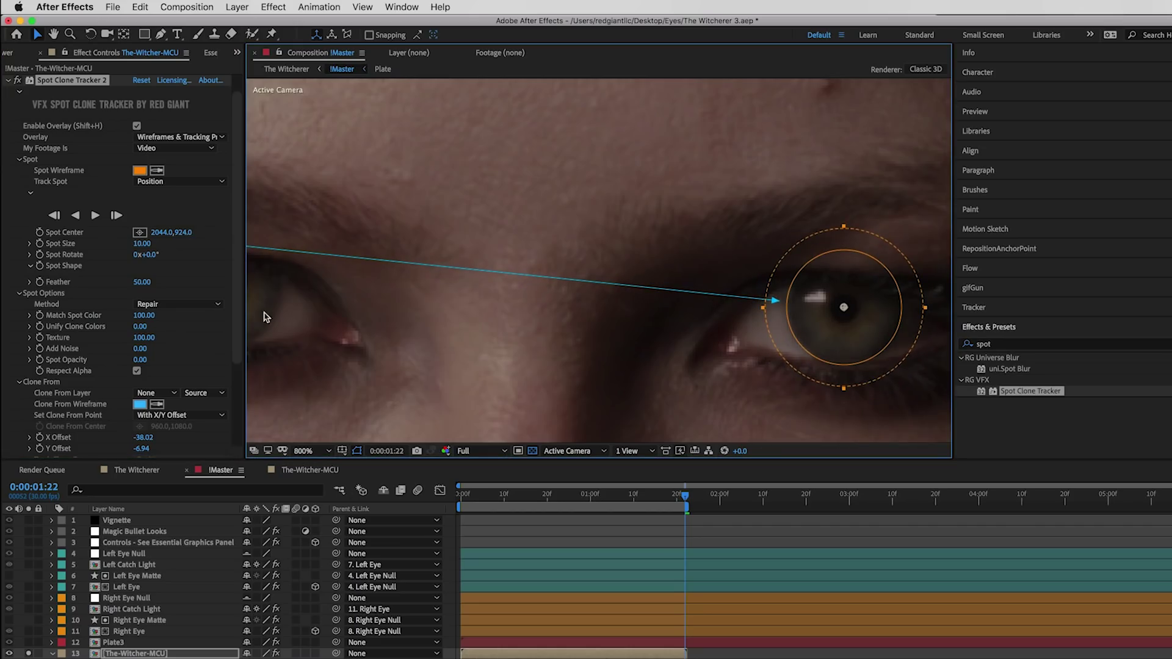
click(77, 216)
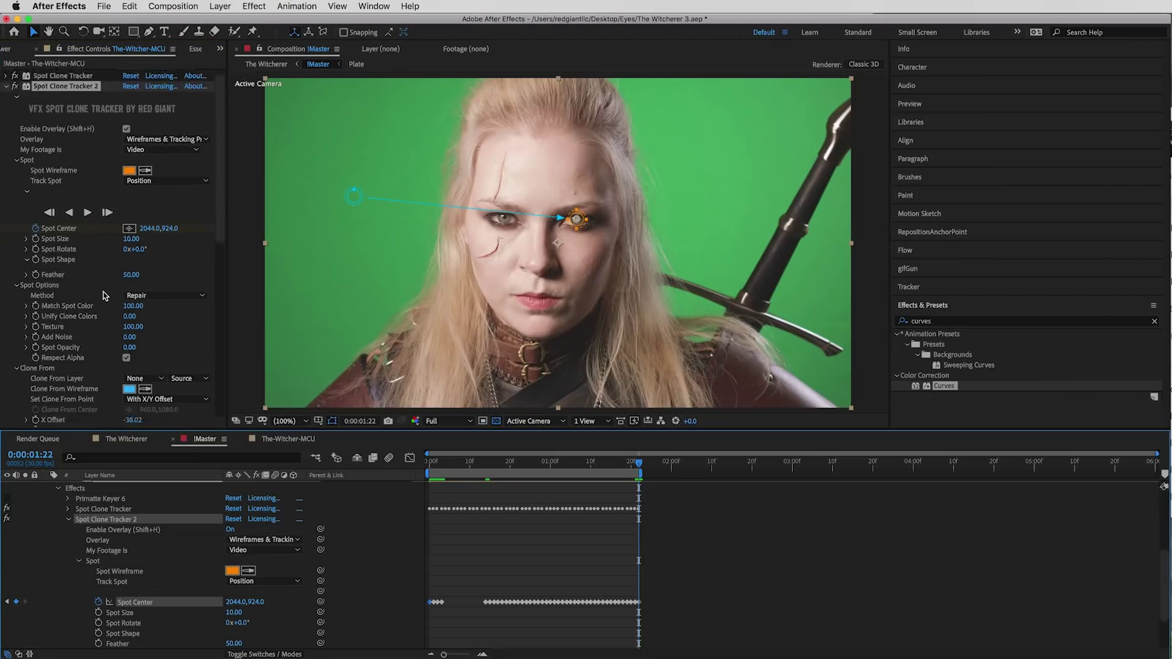
Center an explicit clone source from 13. The-Witcher-MCU on the character's right eye and track it backward
click(140, 305)
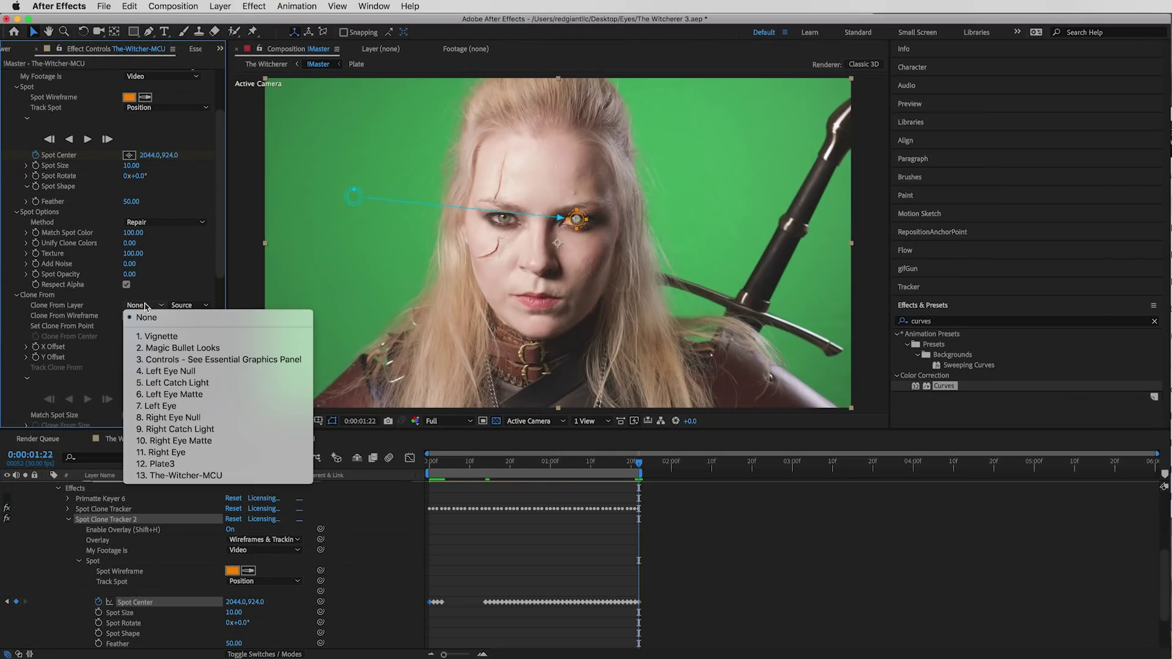
click(179, 476)
click(164, 327)
click(157, 339)
scroll(443, 252, up, 4)
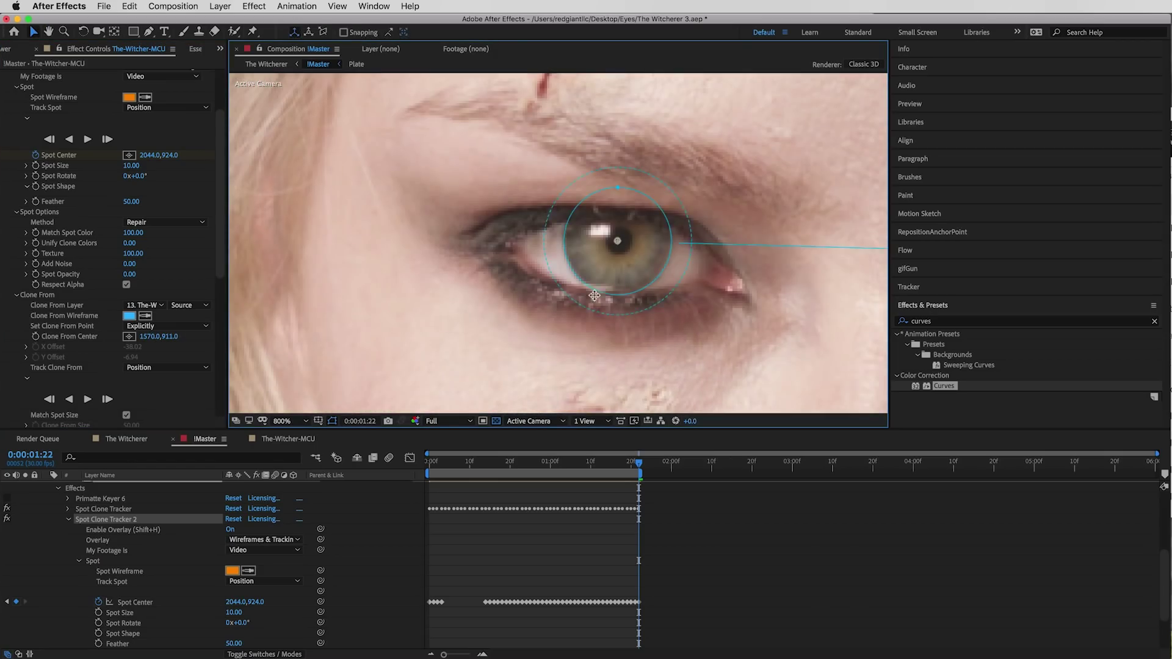
click(68, 399)
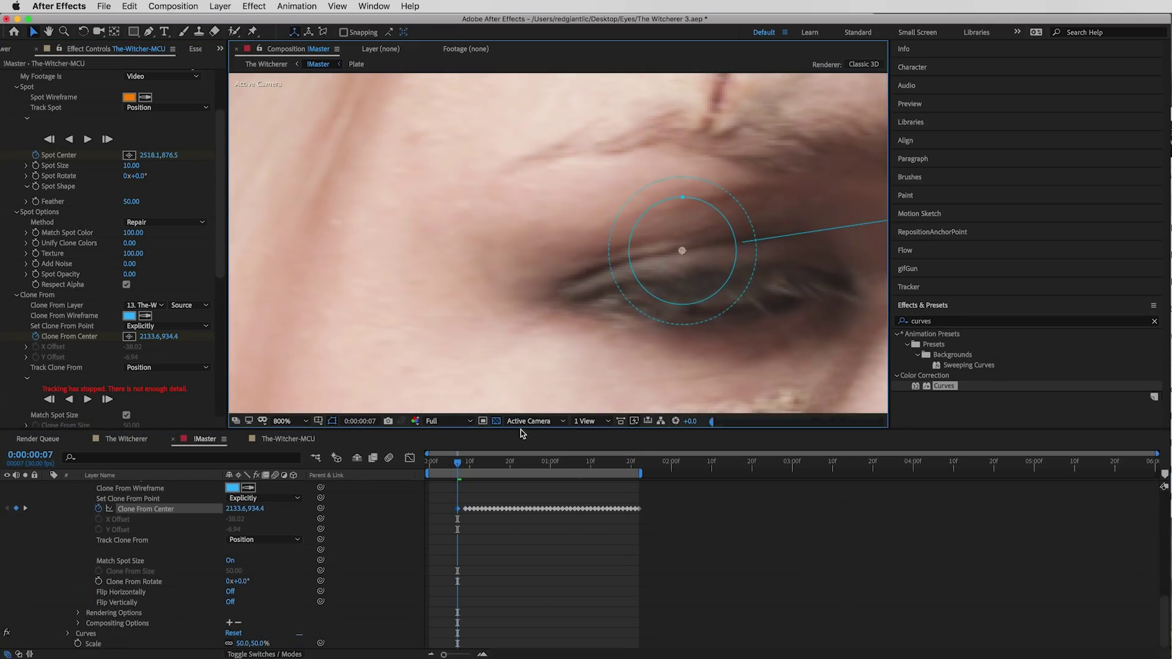
Keyframe the Clone From Center by hand over the right iris at frame 4 and at frame 0
click(448, 463)
drag(689, 292, 789, 237)
click(426, 468)
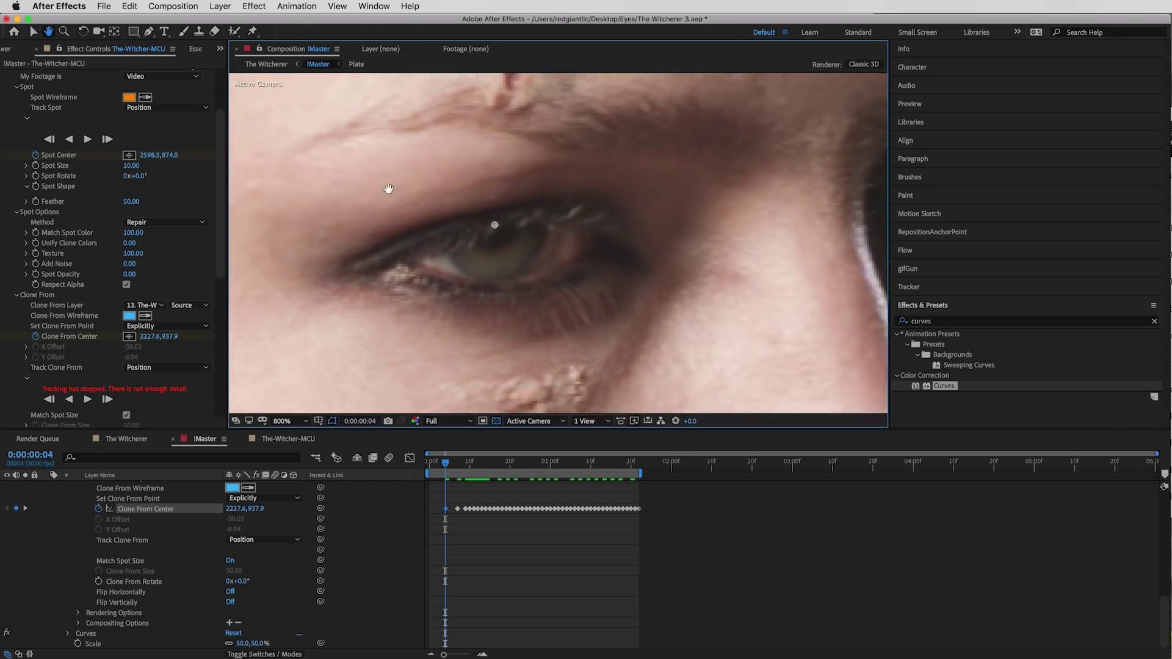
drag(617, 210, 568, 216)
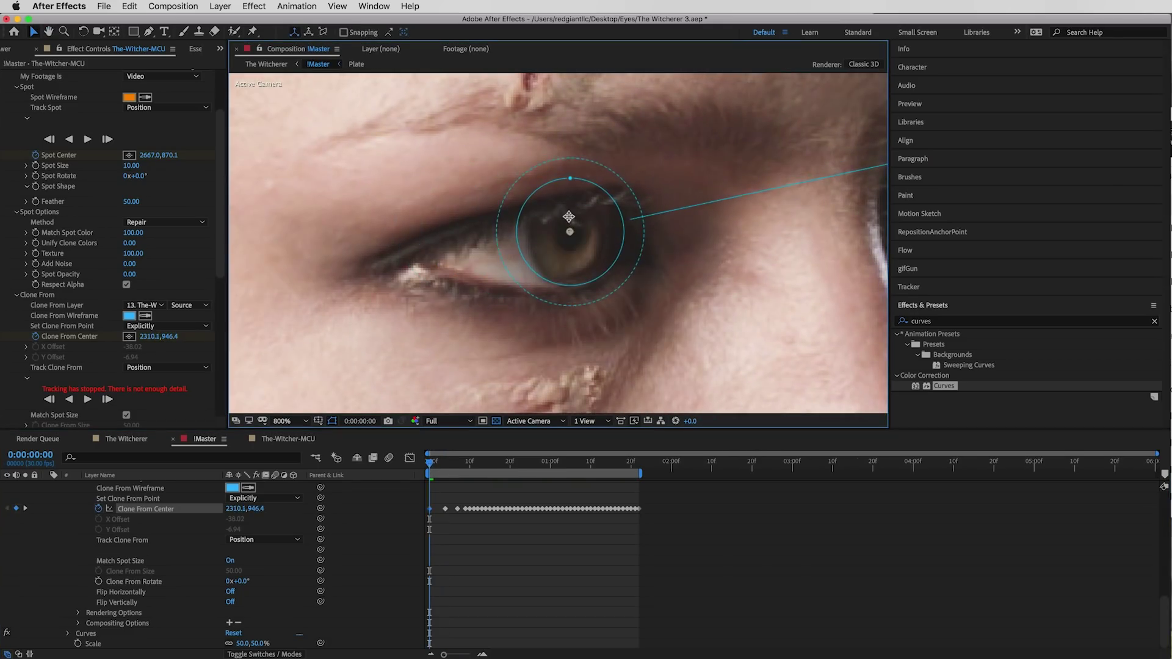
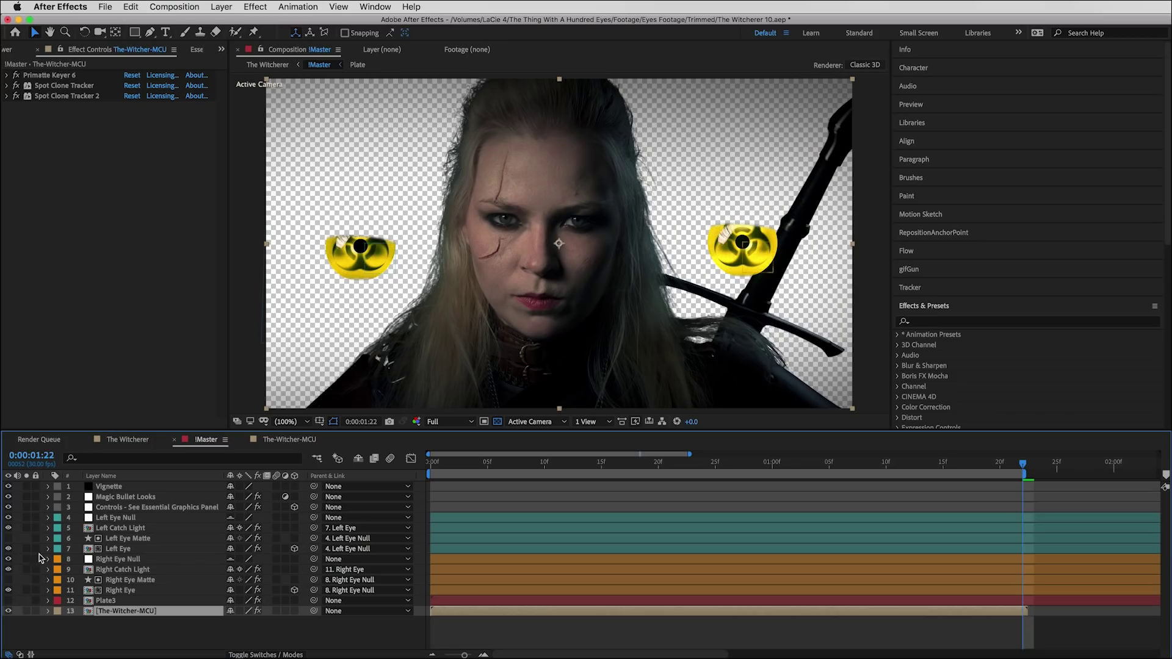
Hide the Magic Bullet Looks layer and bring up the !Master composition's Eye Settings in Essential Graphics
click(8, 497)
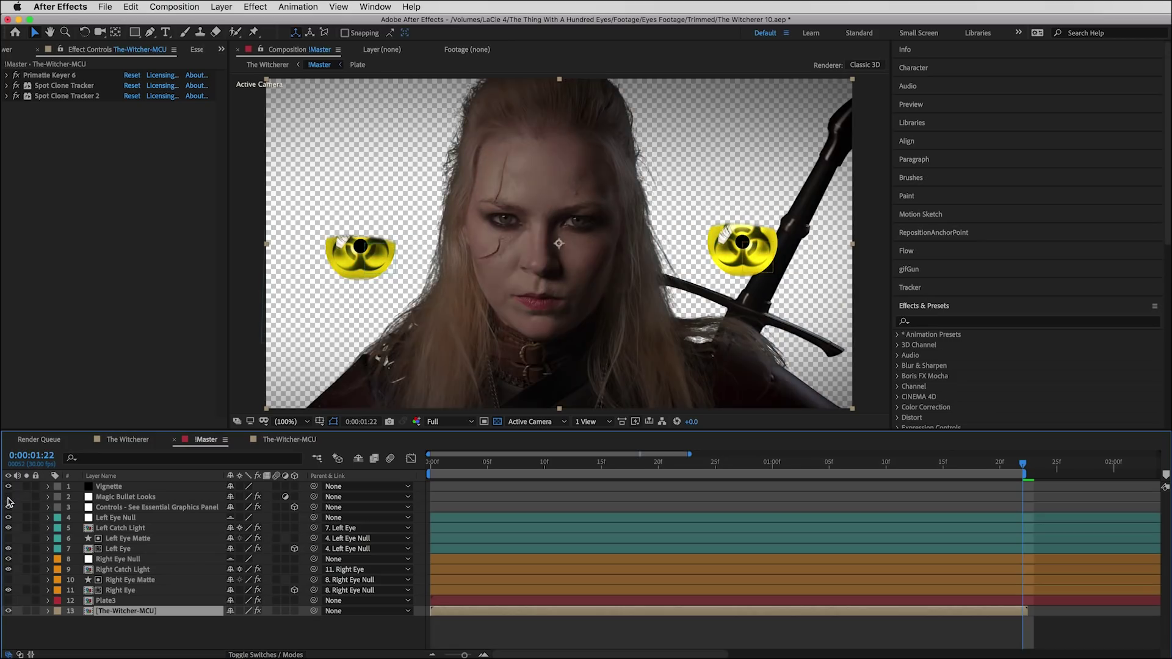
click(393, 11)
click(396, 163)
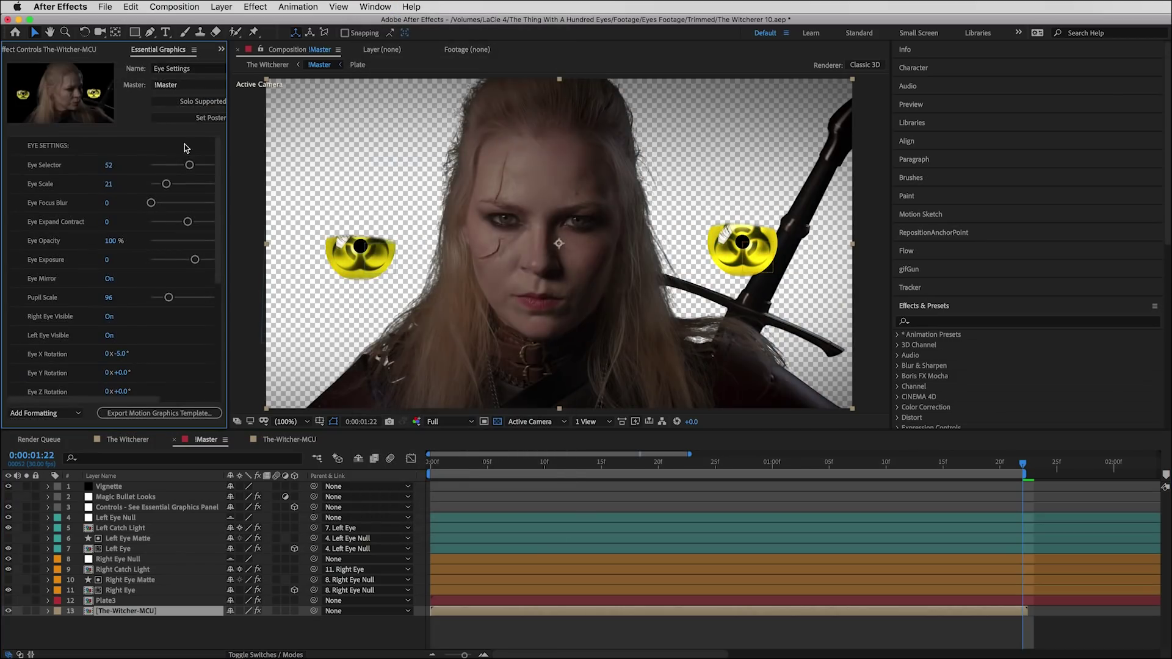
Set the Eye Scale to 4 and move the Right Eye layer onto the character's matching iris
drag(159, 187, 152, 186)
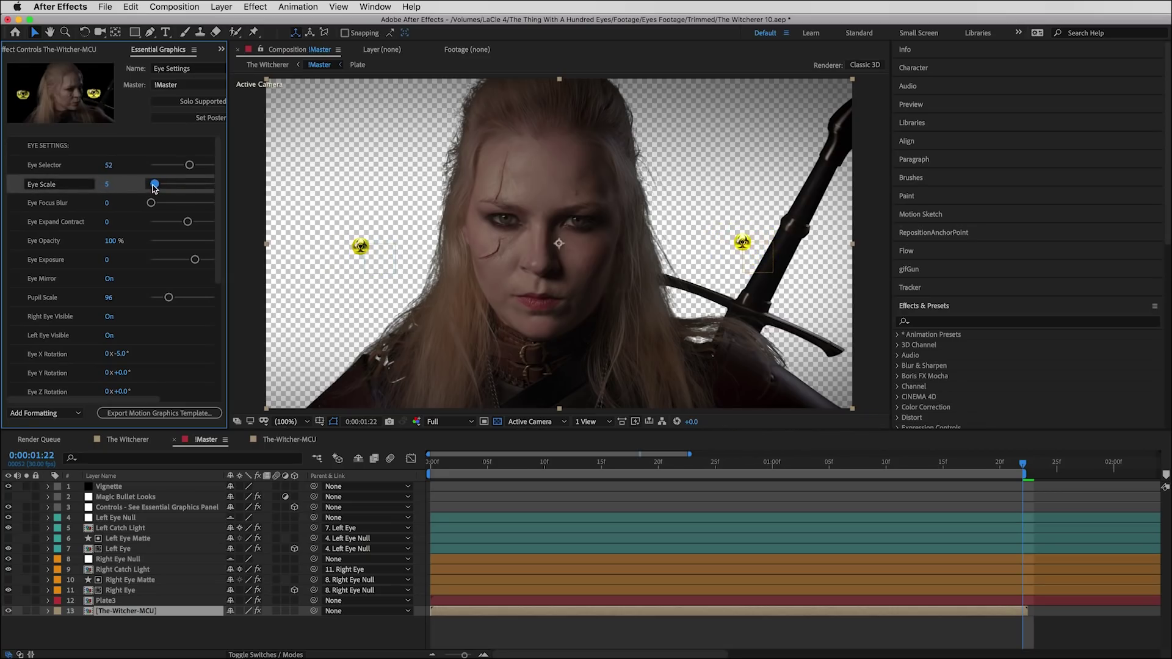
click(265, 655)
click(112, 590)
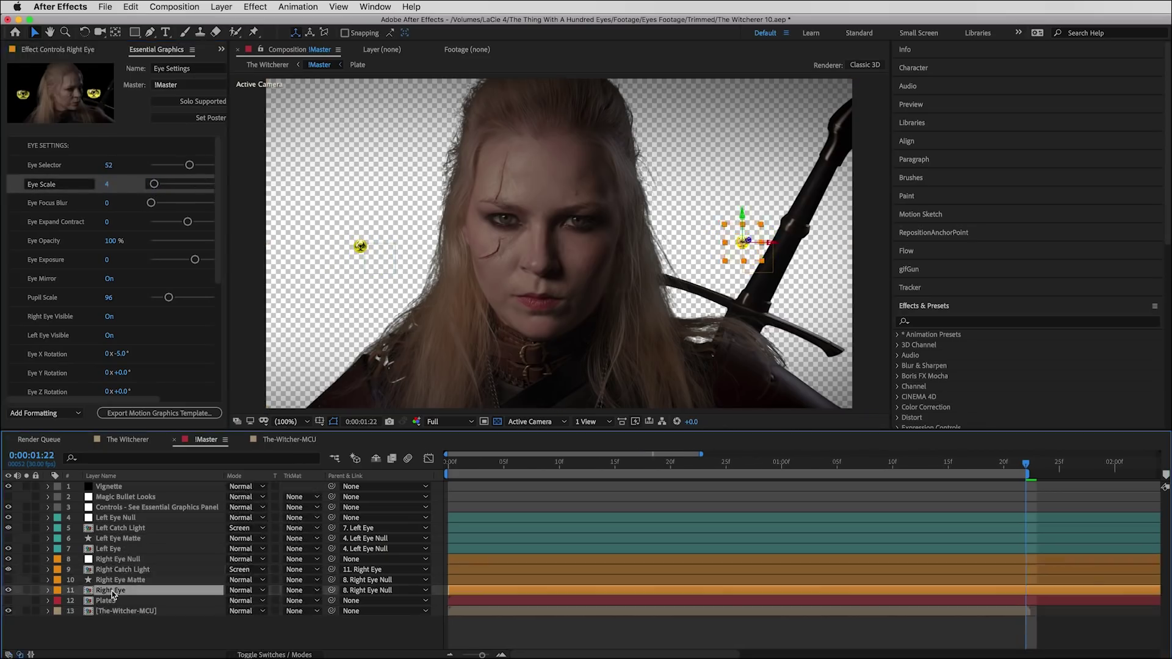
key(period)
key(period)
key(period)
key(period)
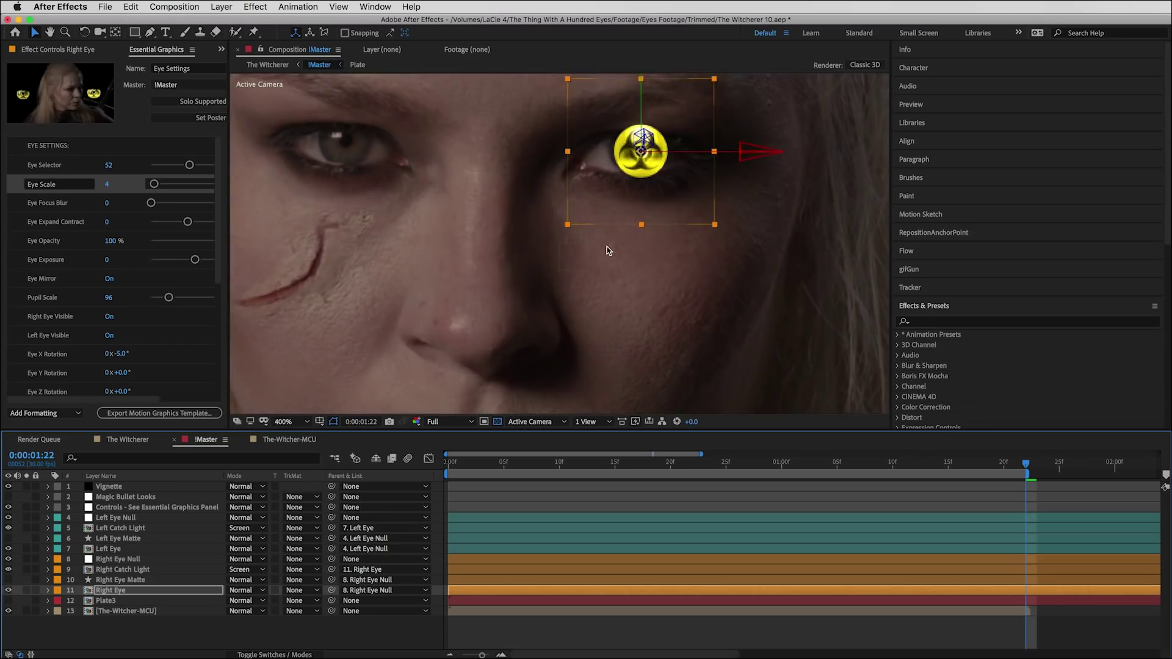
Move the Left Eye layer onto the iris above the scarred cheek
key(KP_7)
key(slash)
drag(367, 262, 509, 236)
key(period)
key(period)
key(period)
key(period)
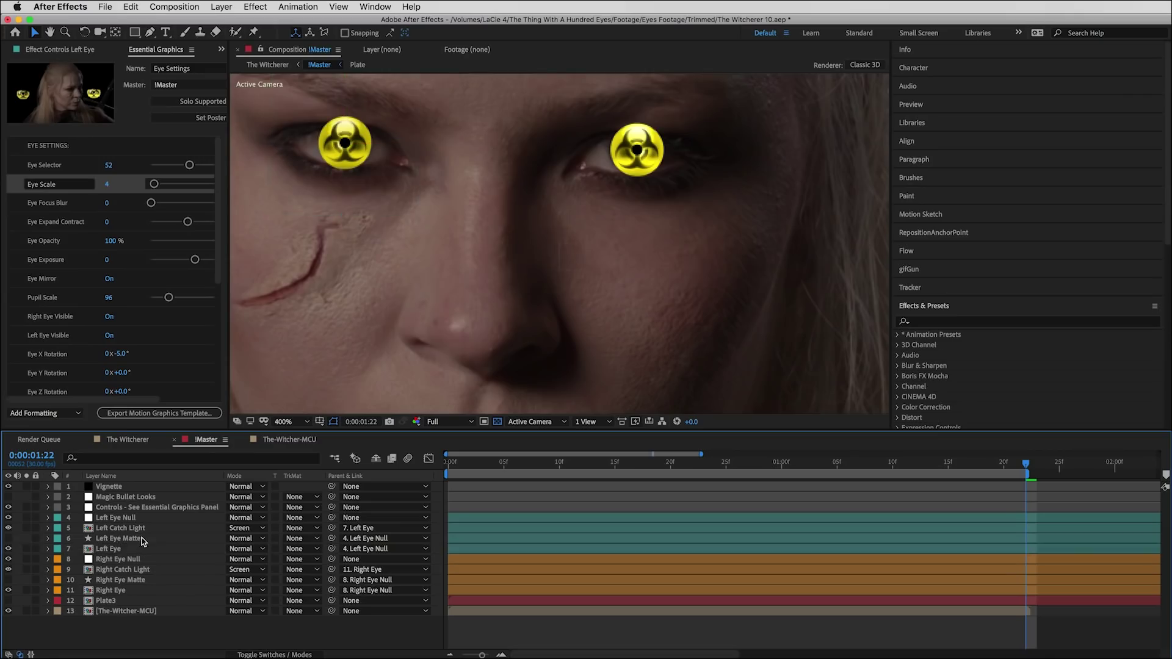
Set the parent to None for Left Eye Matte, Left Eye, Right Eye Matte and Right Eye
shift+click(142, 538)
click(378, 538)
click(354, 540)
click(140, 580)
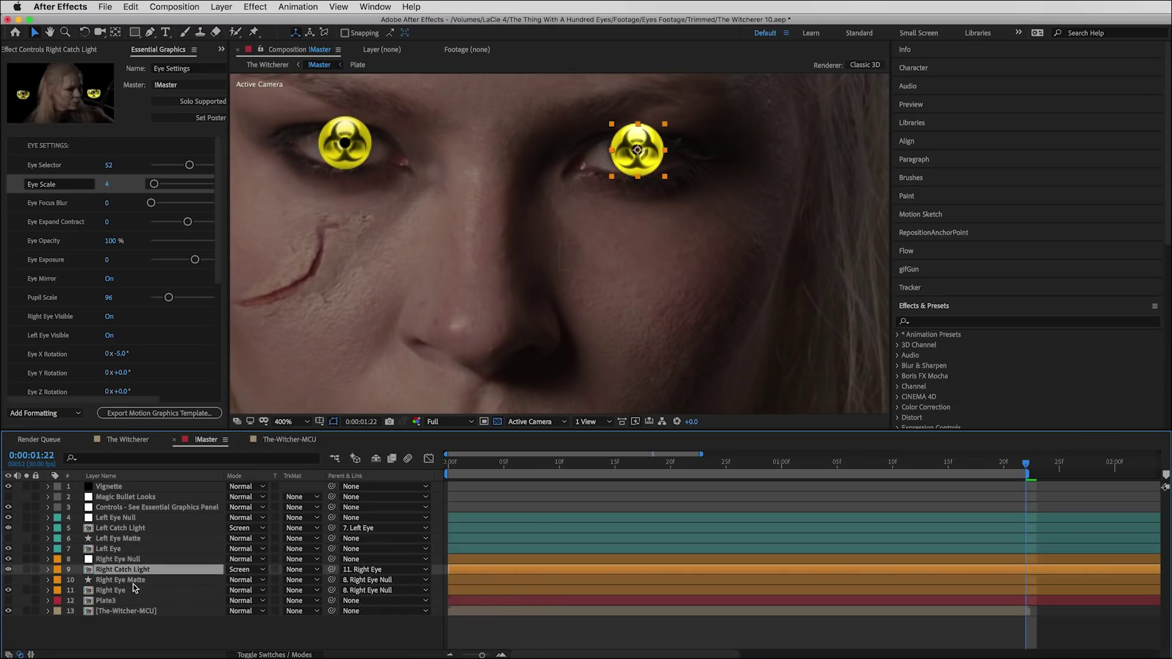
shift+click(122, 591)
click(378, 590)
click(380, 598)
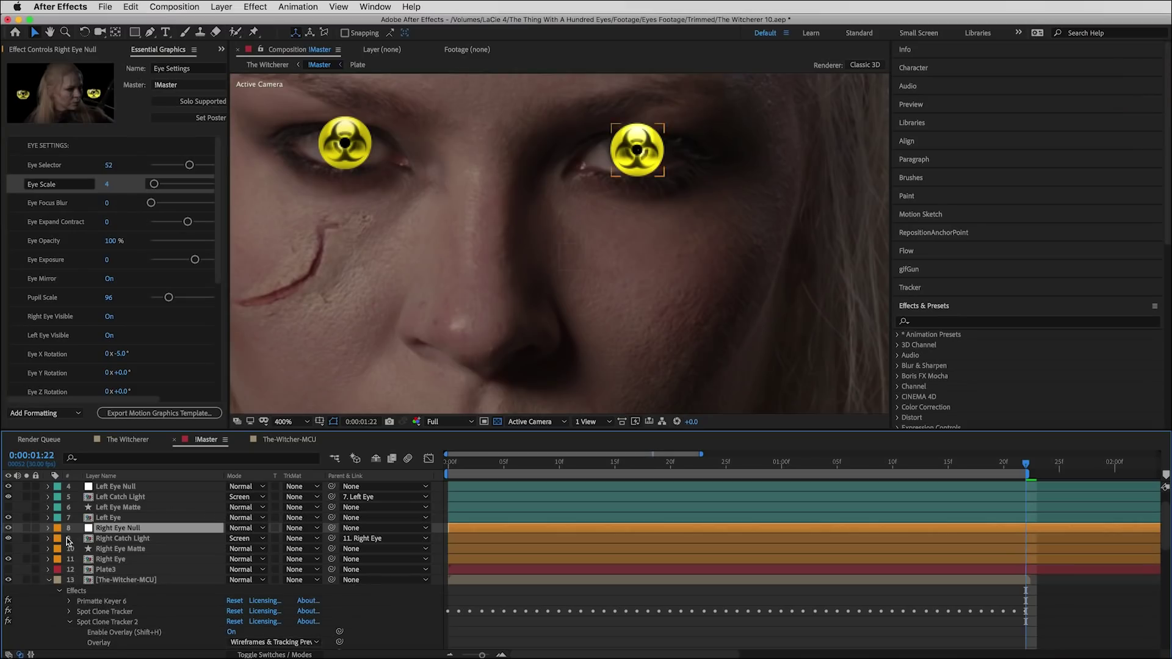
Link the Position of Right Eye Null to Spot Center and of Left Eye Null to Clone From Center in The-Witcher-MCU's Spot Clone Tracker 2
click(48, 528)
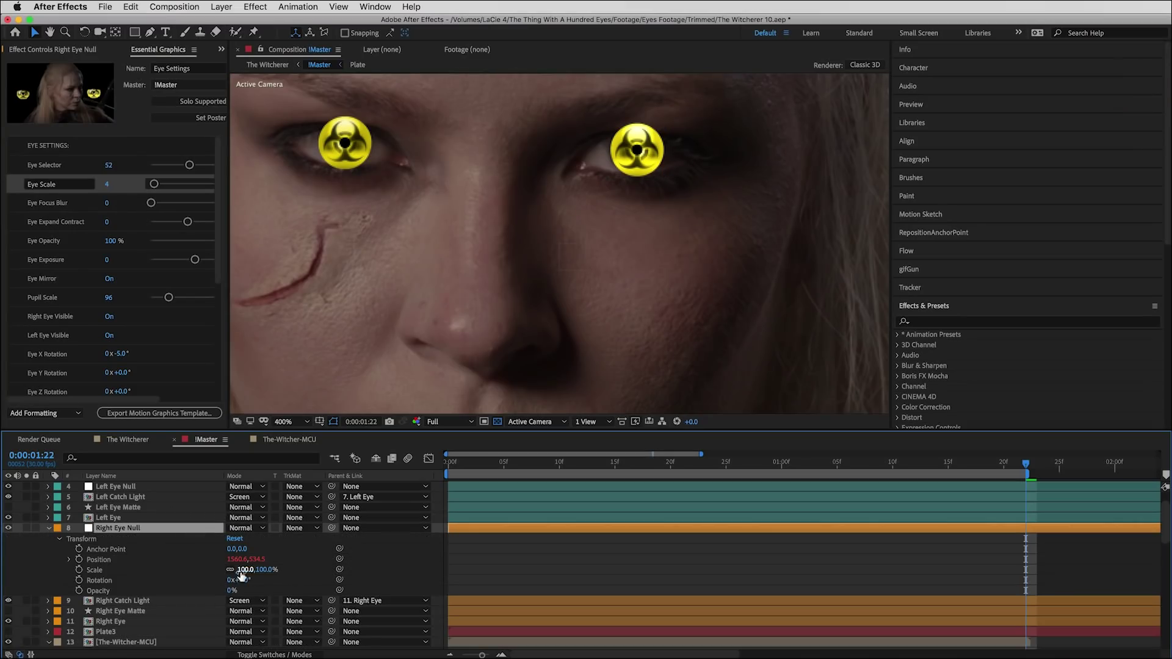
click(70, 560)
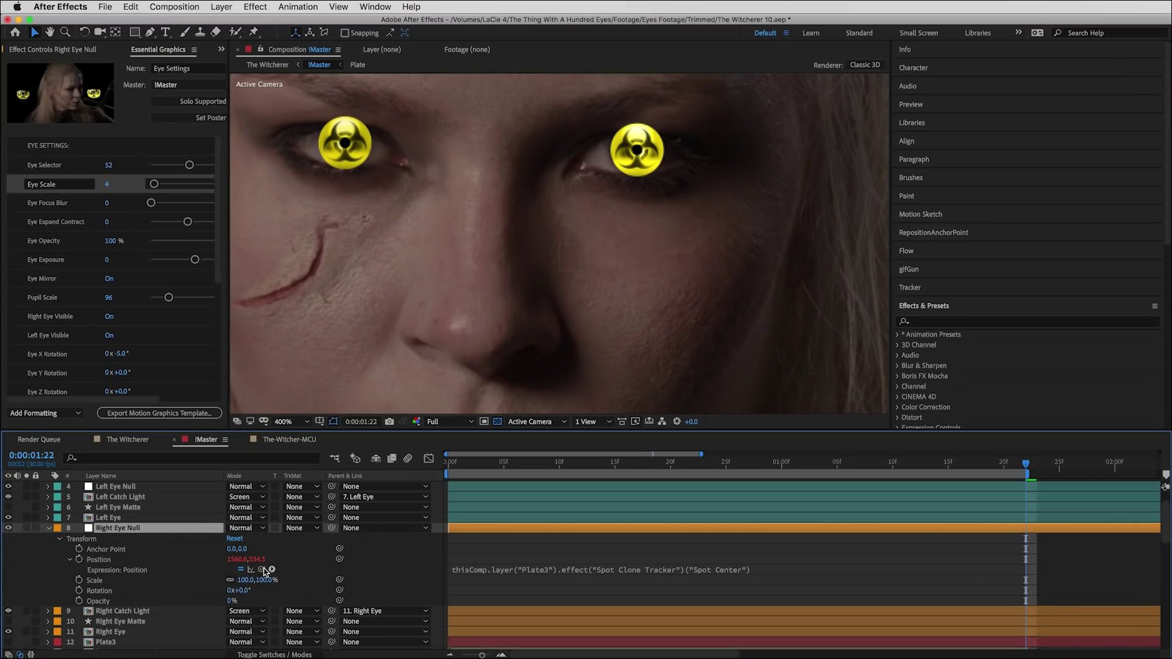
mouse_move(264, 571)
mouse_down()
mouse_move(191, 644)
mouse_move(178, 622)
mouse_up()
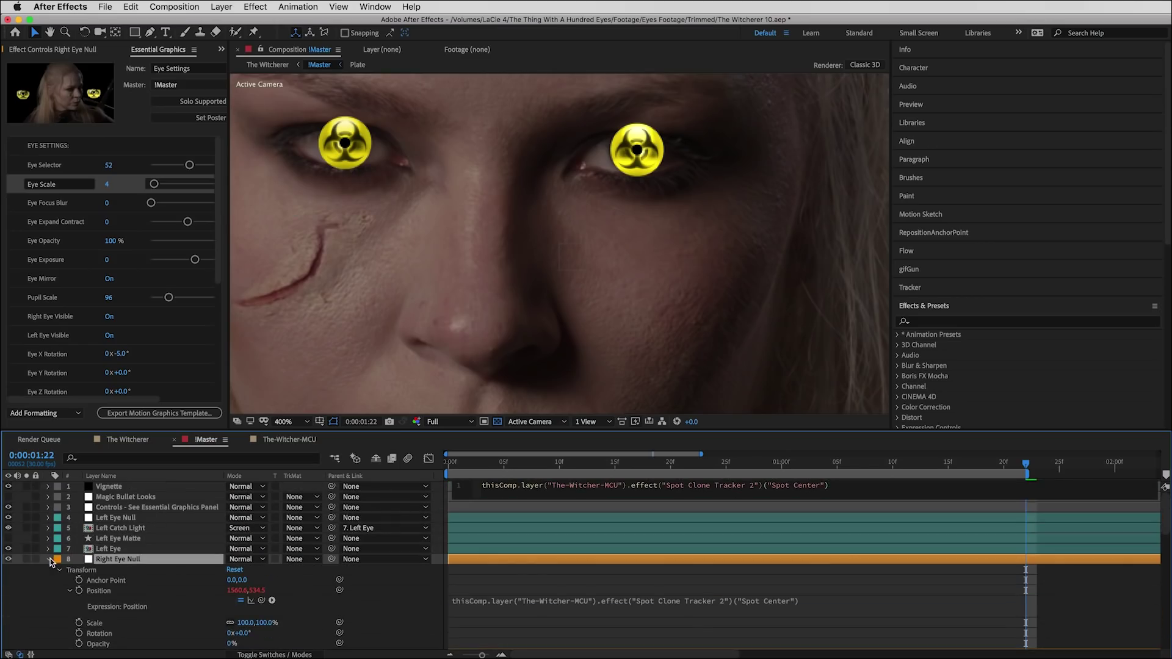
click(50, 559)
click(48, 518)
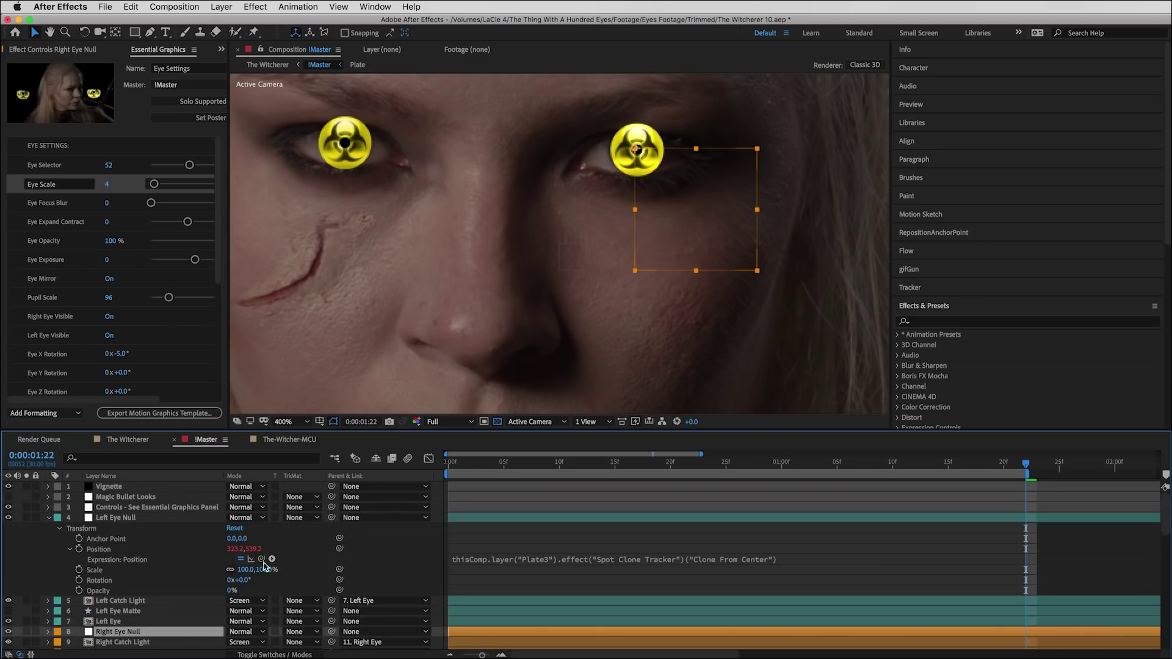
mouse_move(261, 559)
mouse_down()
mouse_move(230, 635)
mouse_move(201, 641)
mouse_move(194, 585)
mouse_move(173, 633)
mouse_up()
Parent Left Eye Matte and Left Eye to Left Eye Null, Right Eye Matte and Right Eye to Right Eye Null, and check the motion
click(118, 538)
shift+click(108, 549)
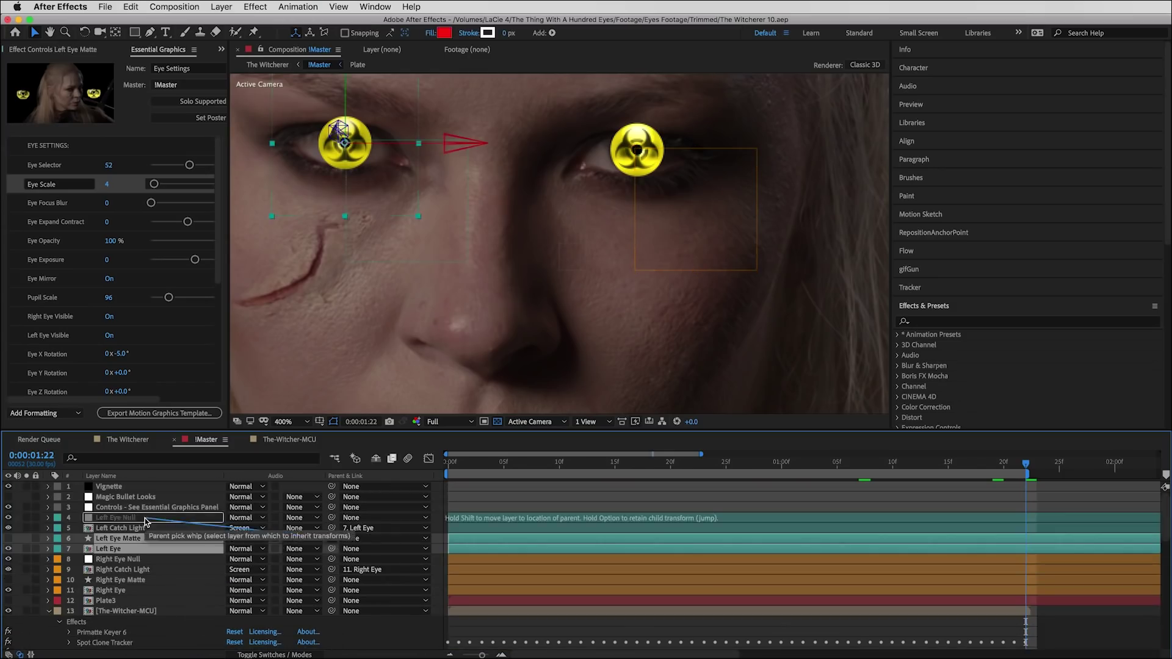
click(121, 580)
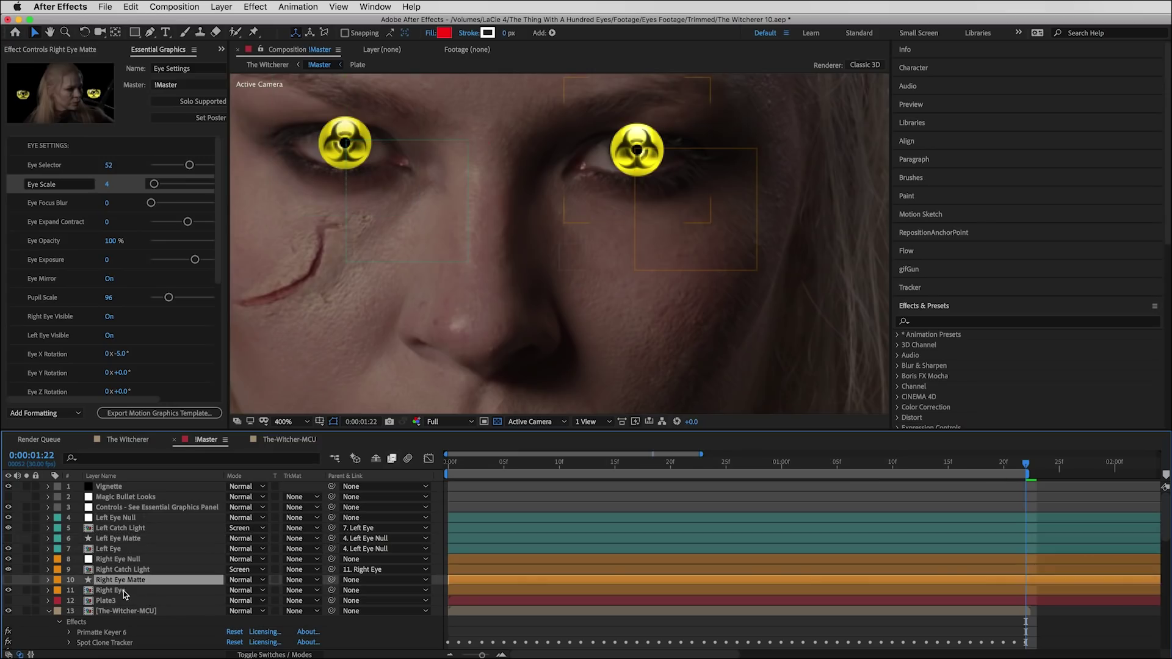
shift+click(113, 590)
drag(332, 579, 155, 563)
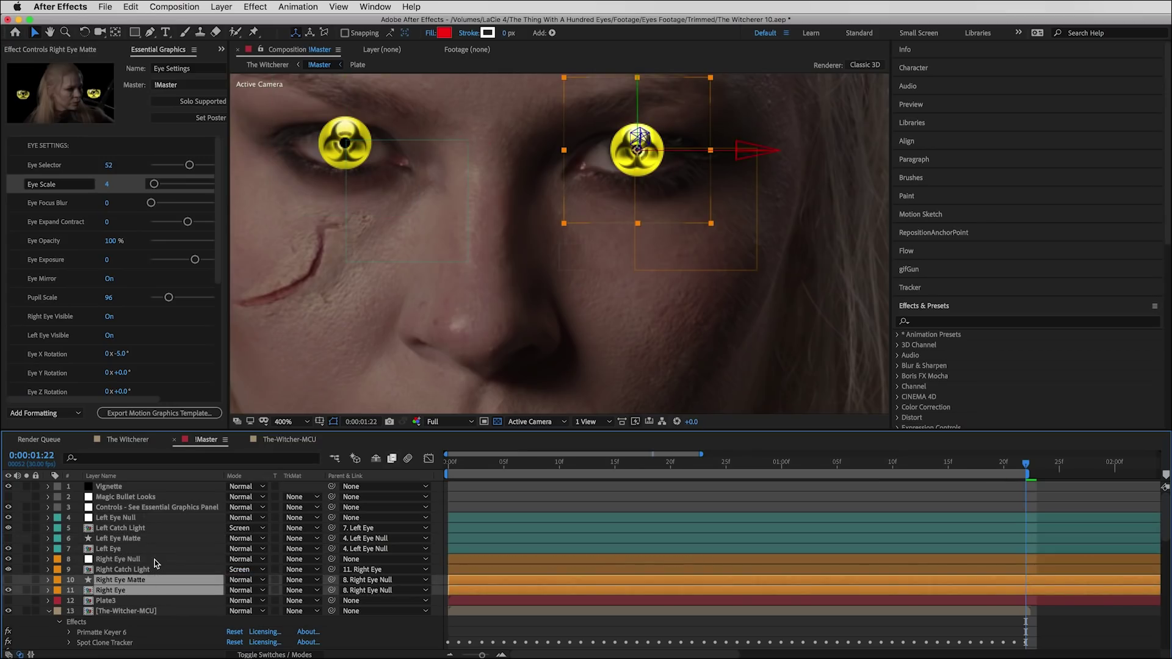
drag(995, 463, 984, 463)
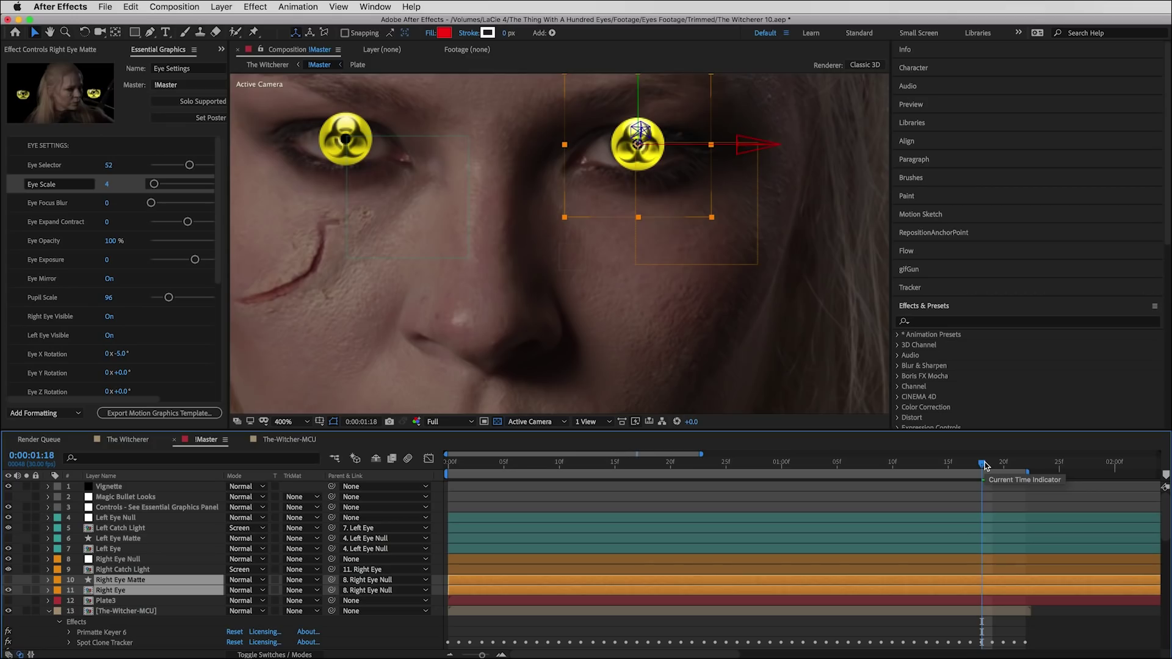
click(947, 464)
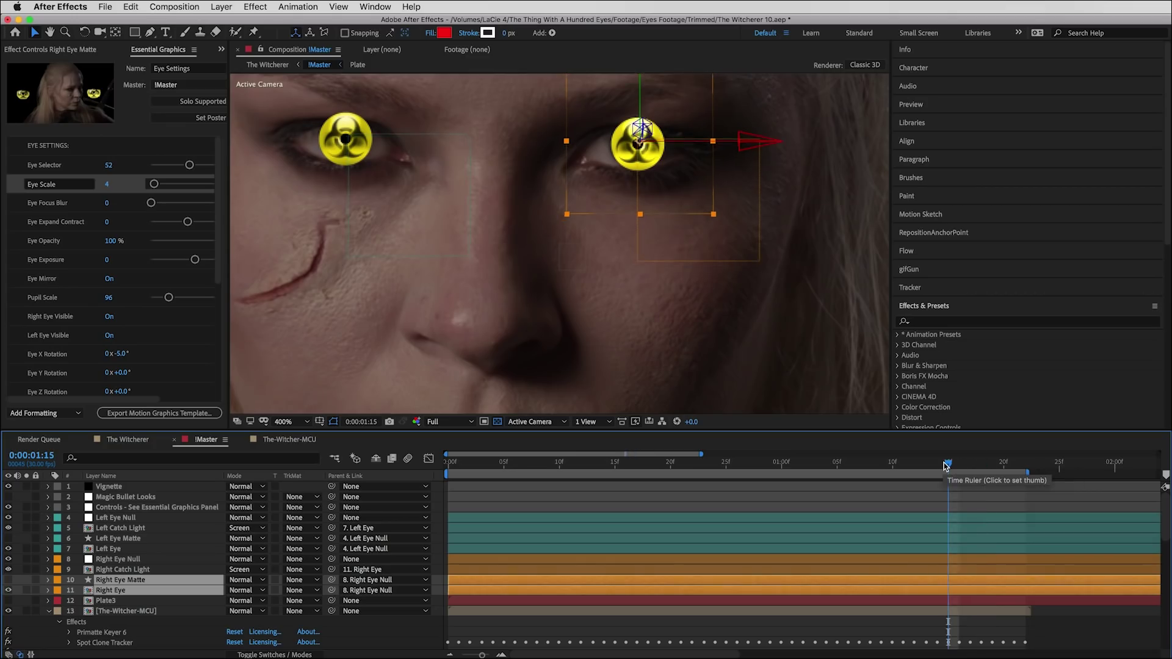
click(1020, 465)
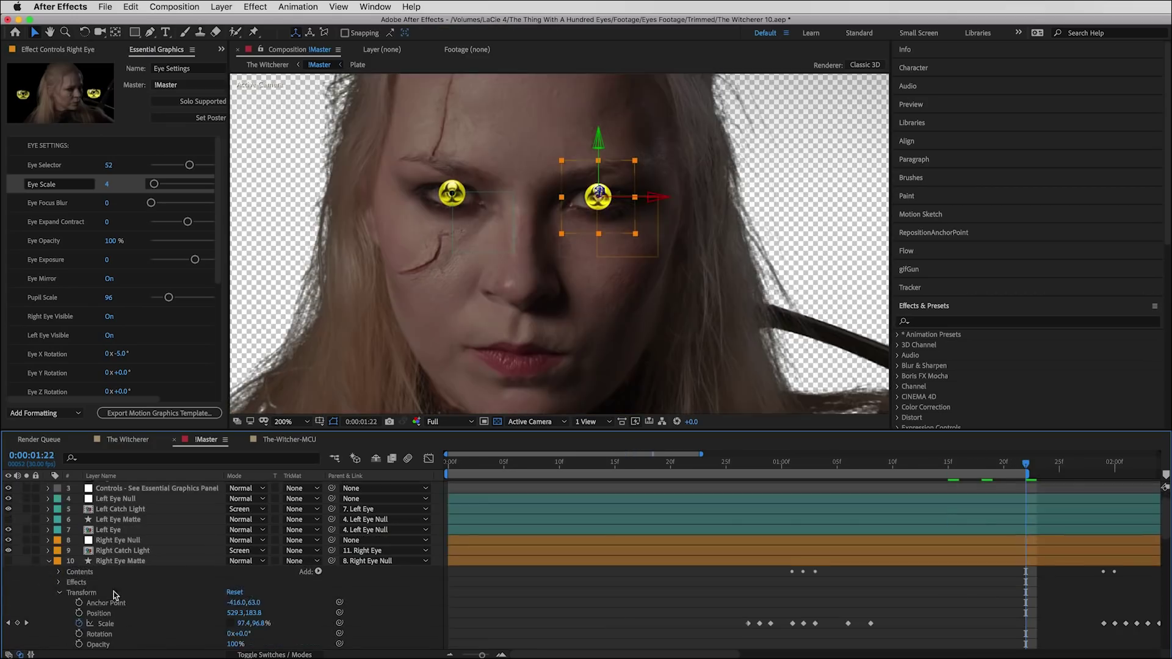
Remove the existing Path and Scale keyframes from the Right Eye Matte and Left Eye Matte layers
scroll(61, 553, down, 2)
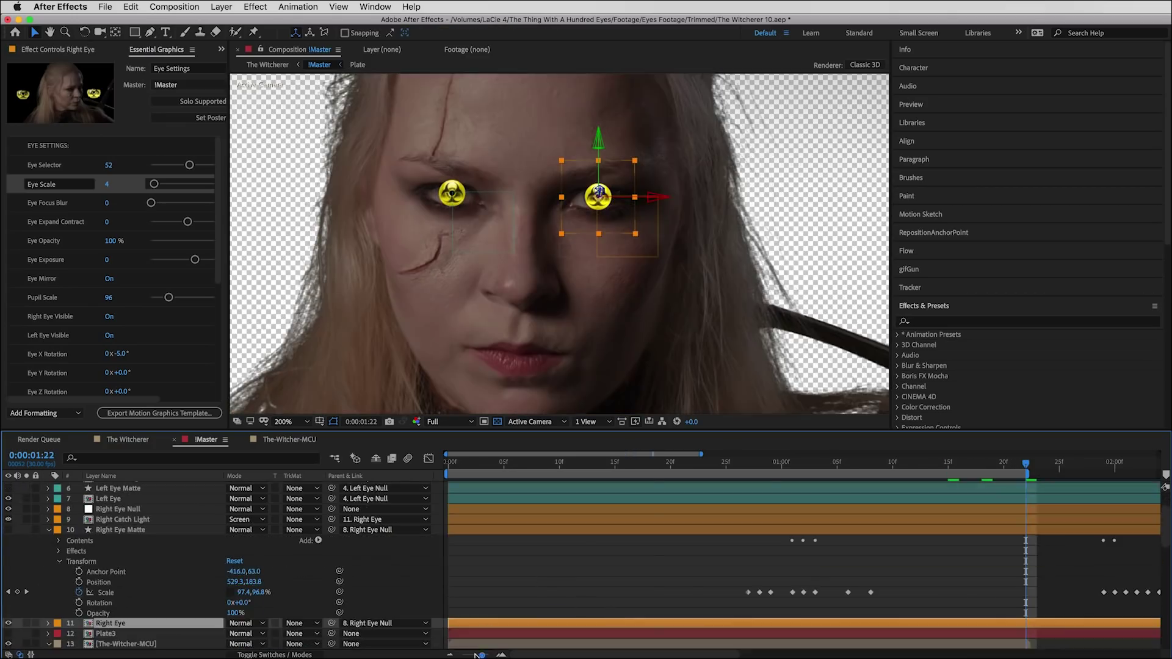
click(73, 553)
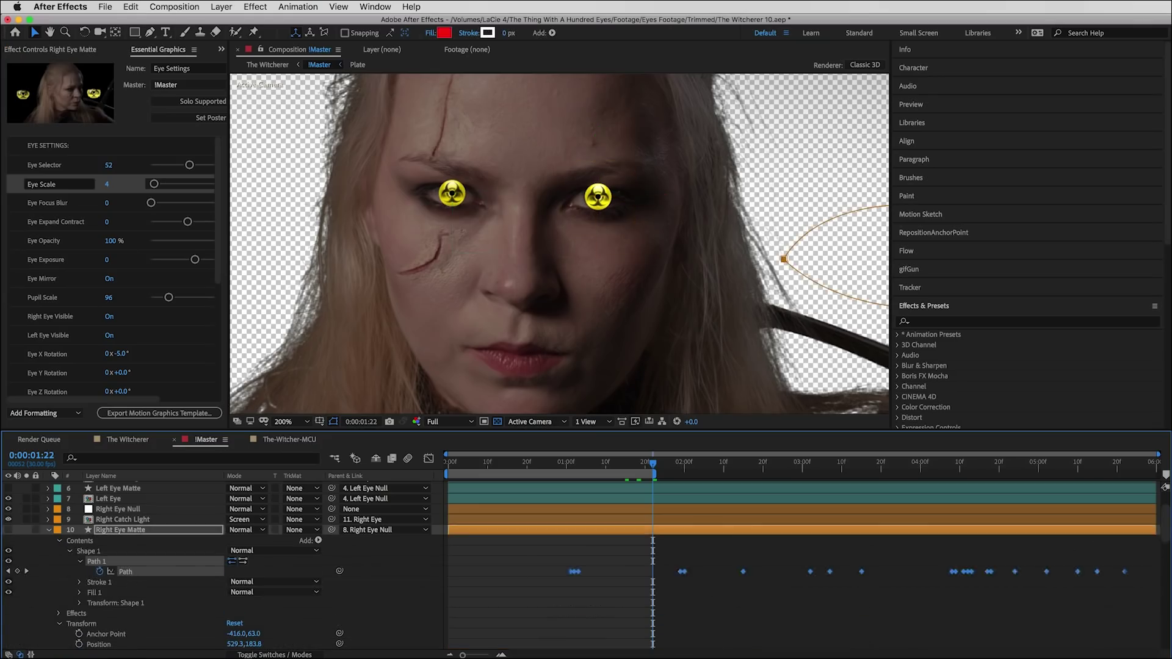
scroll(360, 526, down, 4)
scroll(507, 543, up, 6)
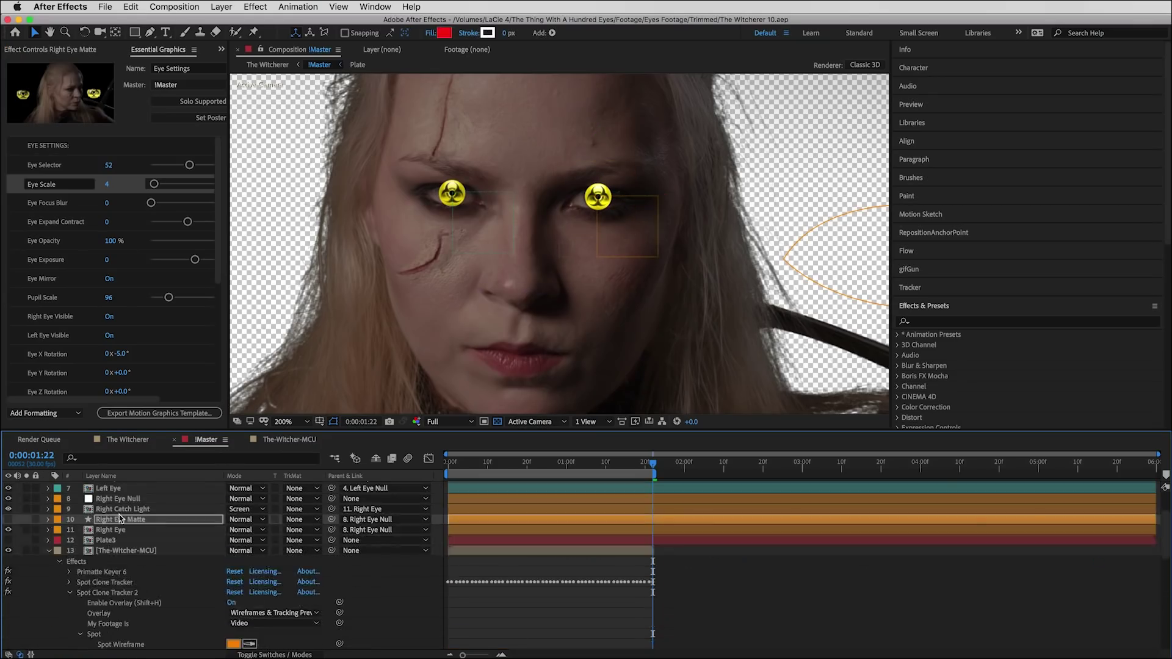
click(81, 551)
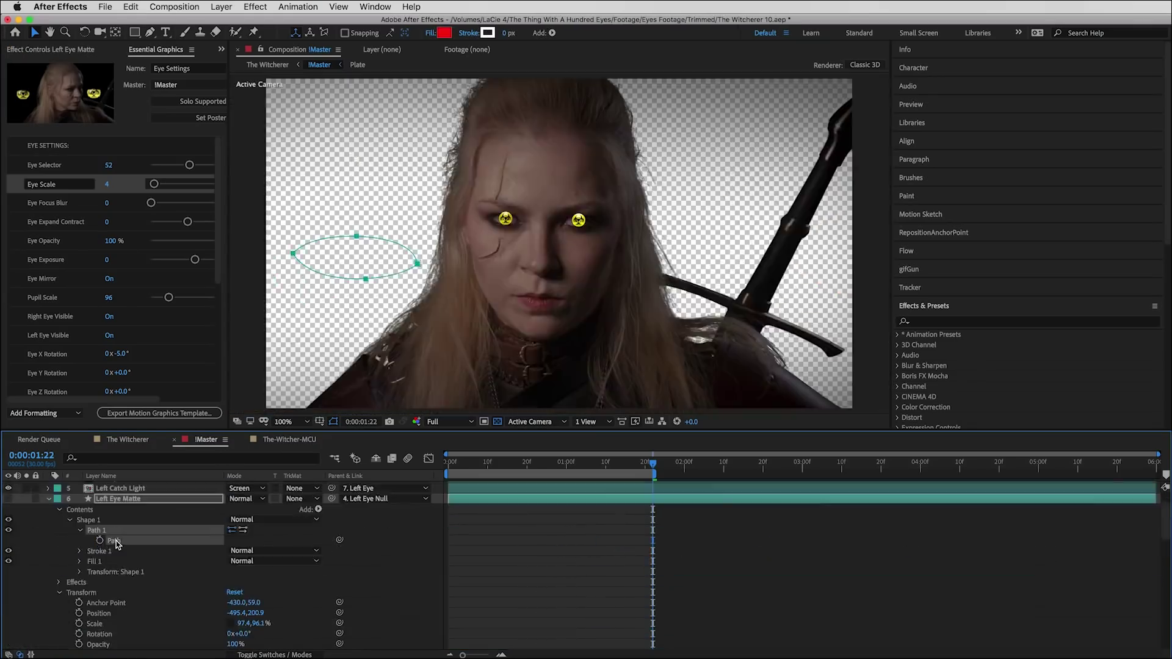
Move and scale the Left Eye Matte path to fit the eye opening above the scarred cheek
double_click(349, 259)
key(period)
key(period)
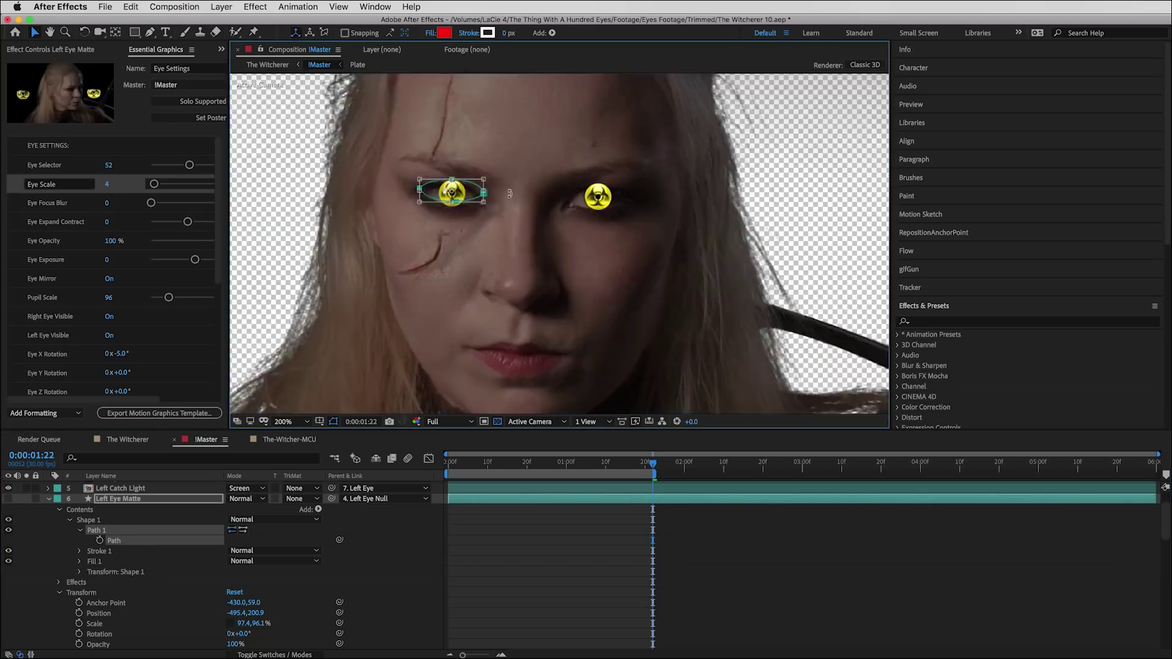
drag(330, 165, 342, 166)
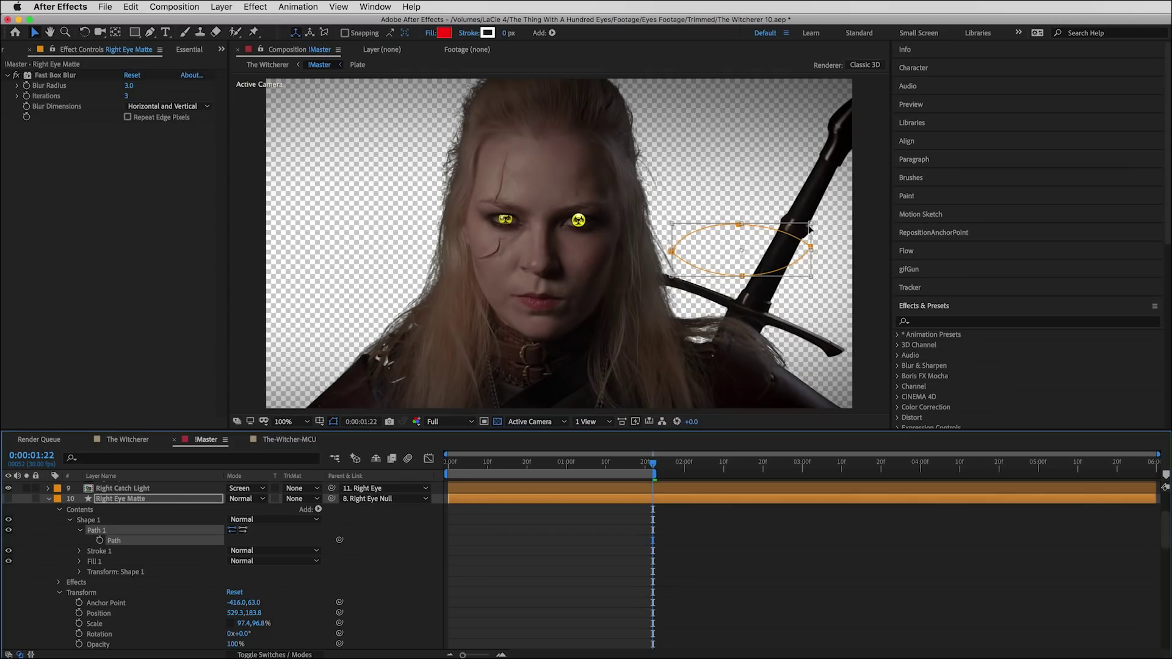
Fit the Right Eye Matte path to the other eye opening and set its Fast Box Blur radius to 0.2
drag(812, 227, 577, 227)
scroll(589, 204, up, 3)
scroll(588, 204, down, 1)
click(583, 157)
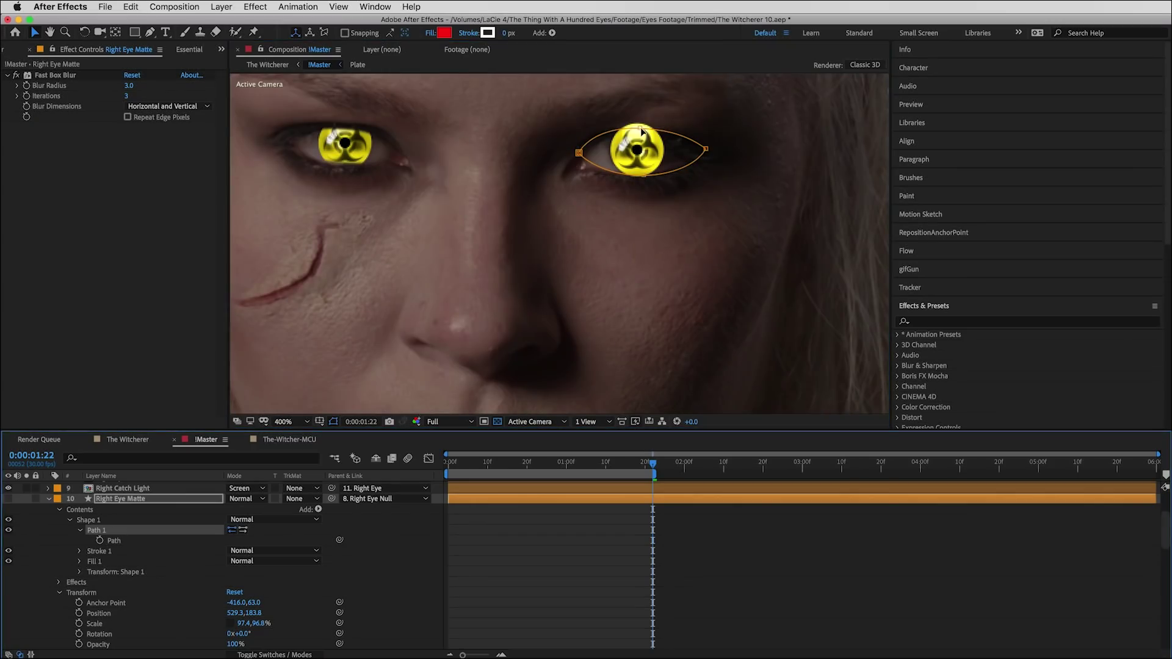
drag(583, 158, 587, 160)
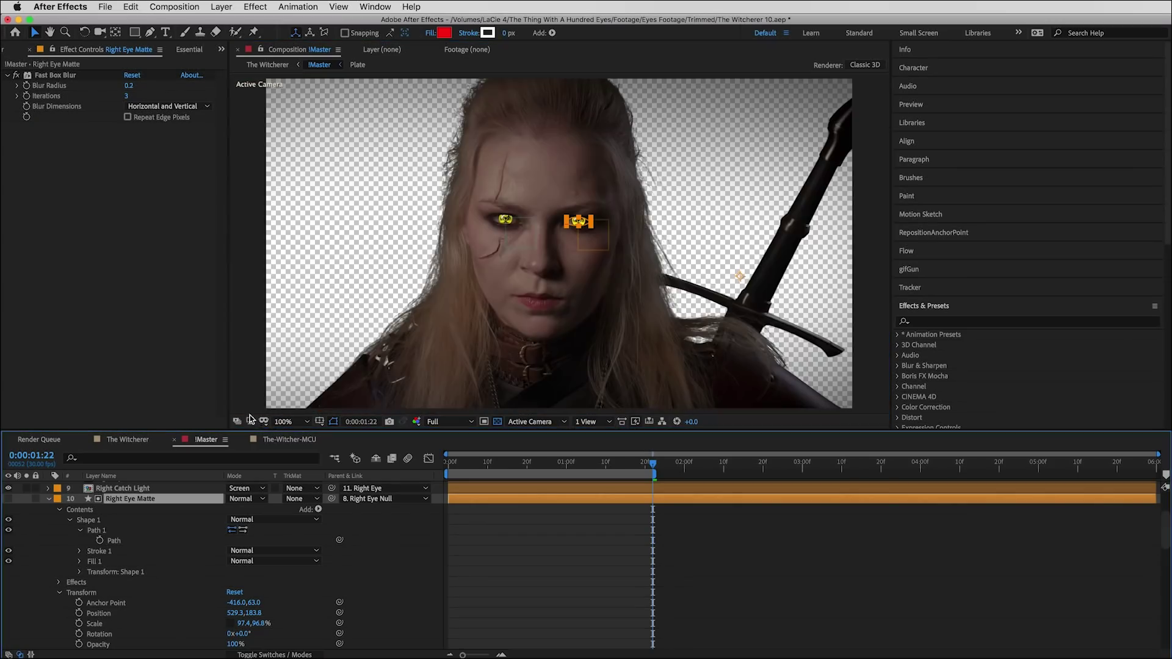
Move the Right Eye Matte's anchor point to the bottom centre of its eye-shaped path
key(y)
scroll(593, 195, up, 3)
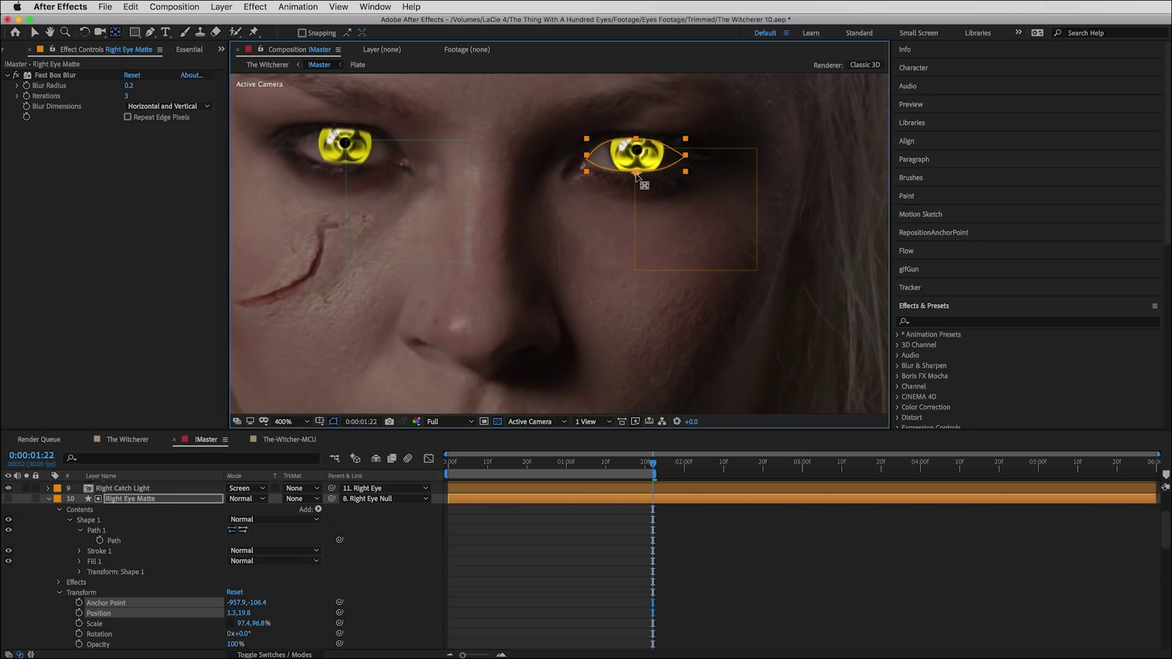
click(52, 502)
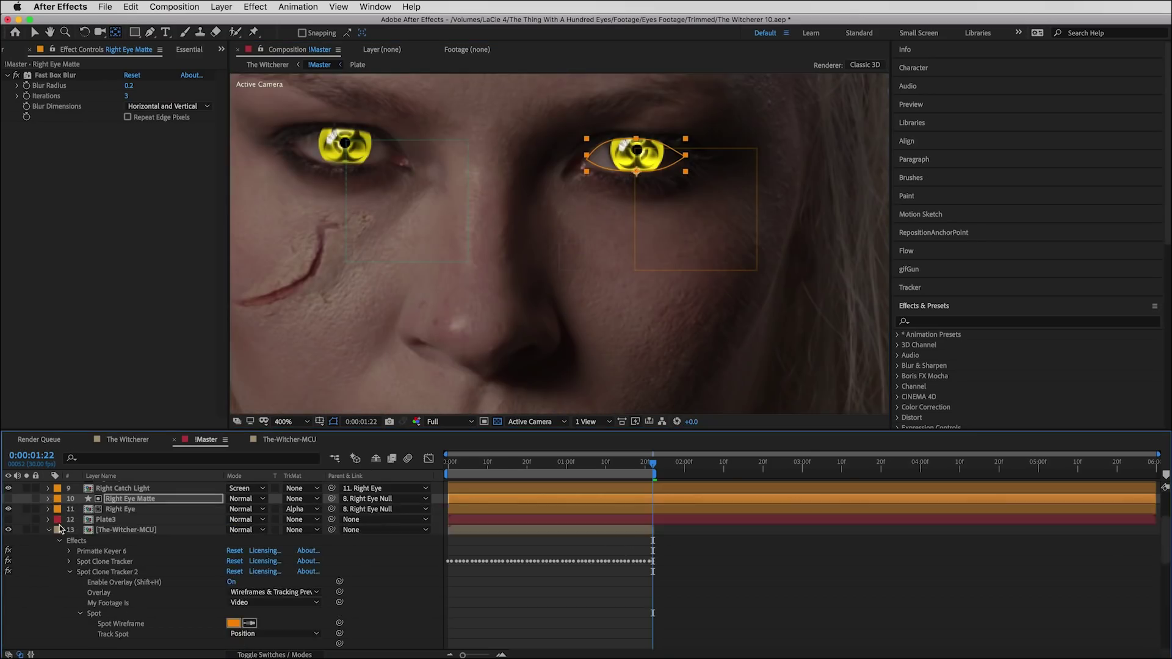
click(683, 610)
Keyframe the Left Eye Matte's vertical Scale at about -1.9% on frame 5, flattening it for the closed eyelid
click(287, 422)
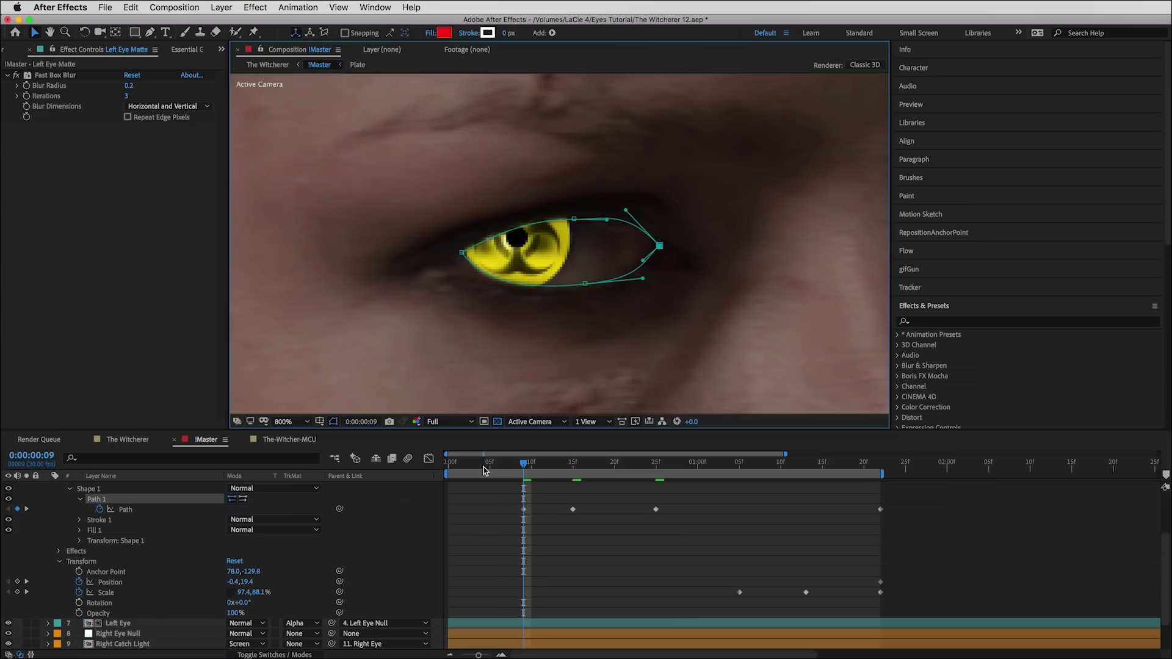
click(243, 592)
drag(242, 591, 205, 595)
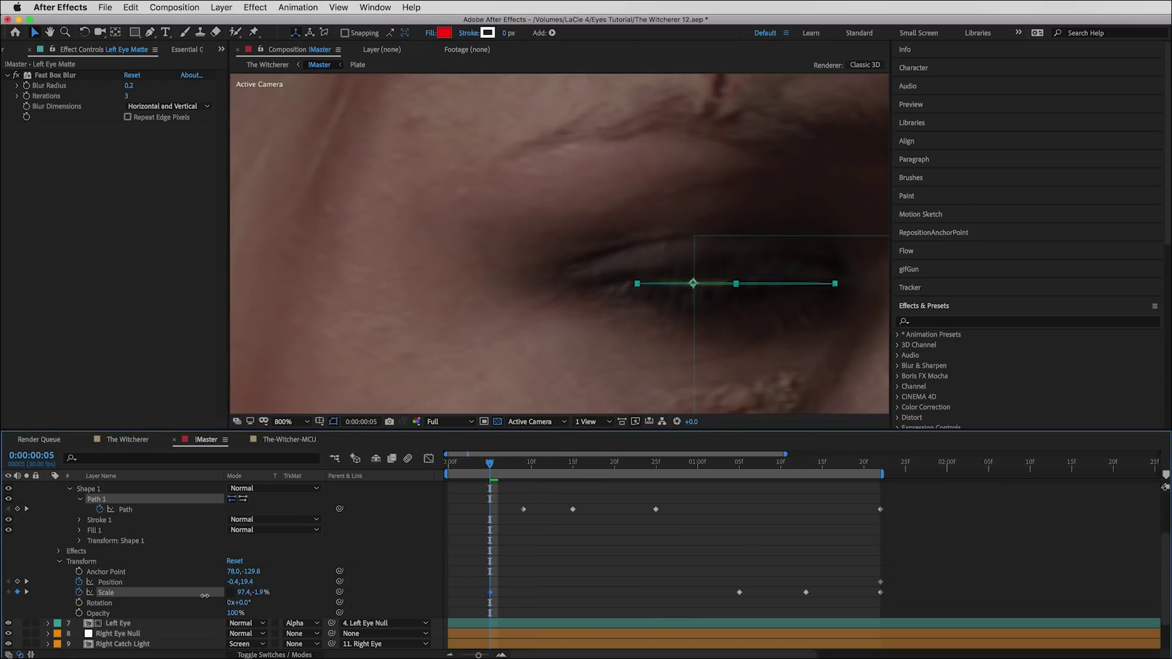
In The Witcherer composition, keyframe the !Master layer's Eye Y Rotation at -21° on frame 10
click(127, 440)
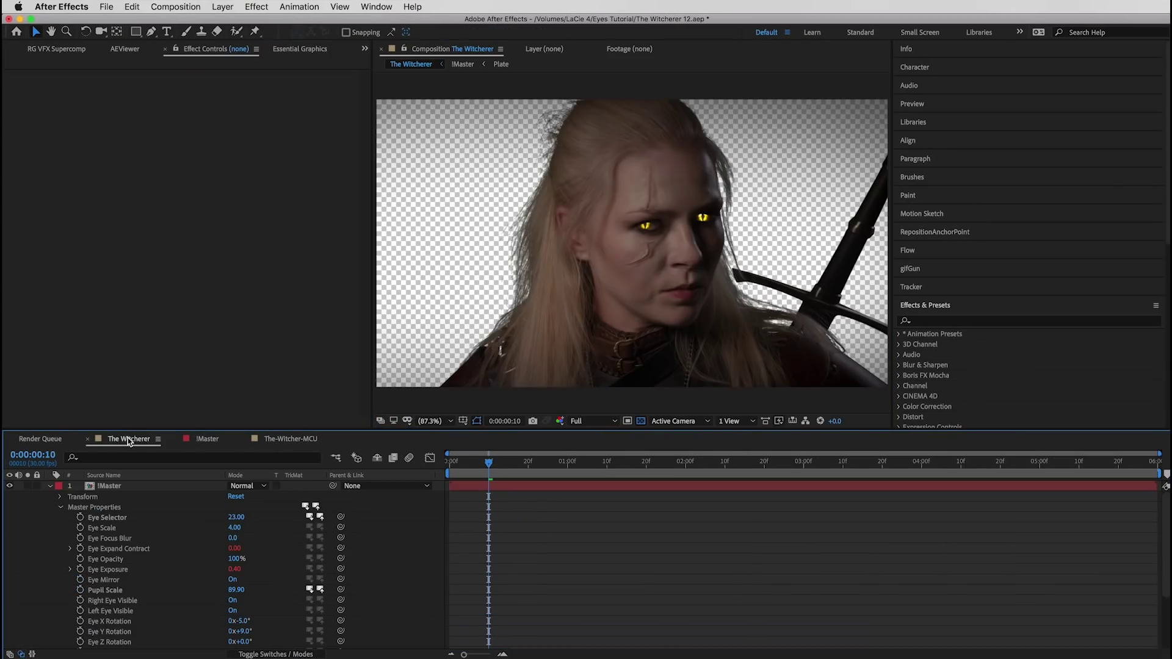
click(494, 463)
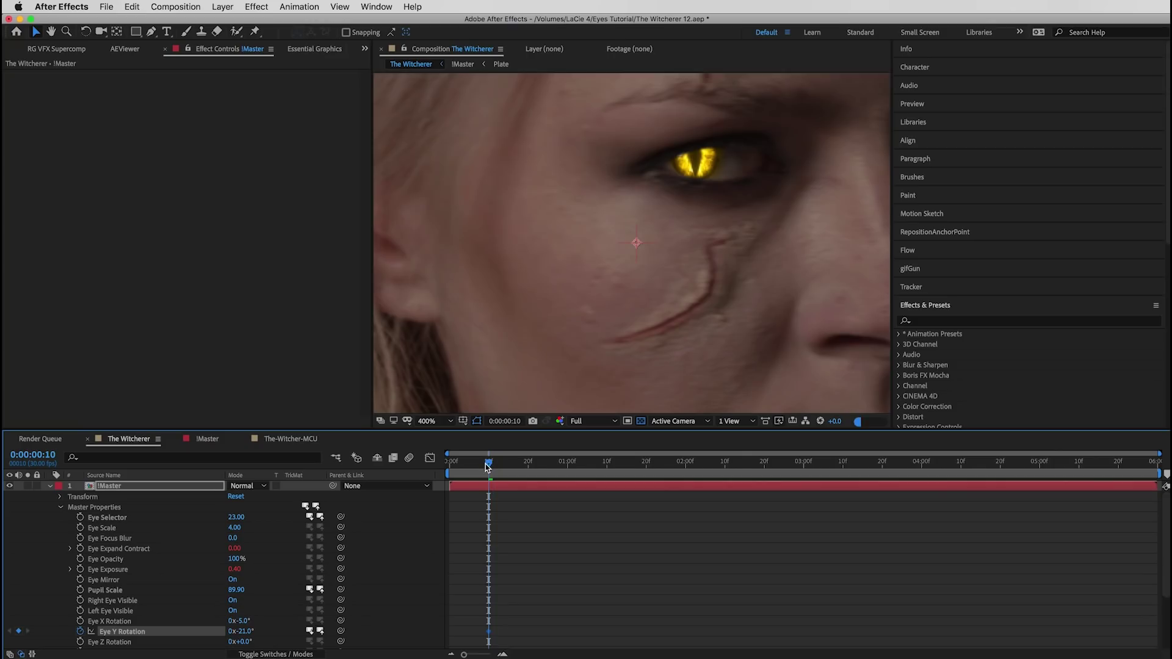
click(520, 467)
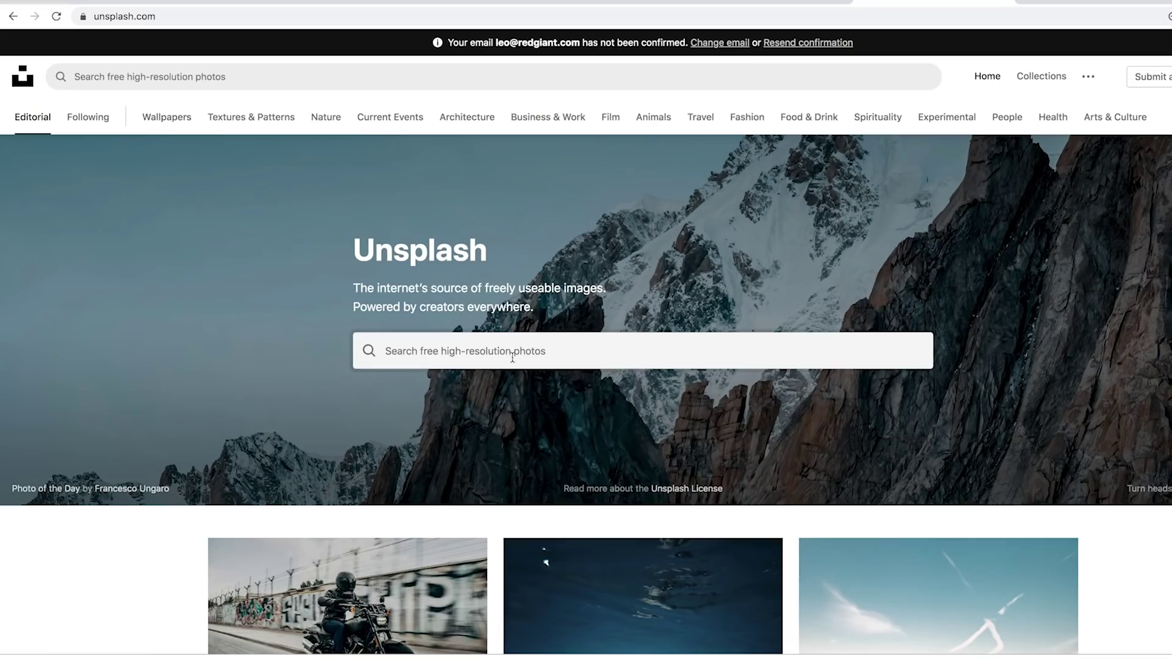
Switch to Unsplash, search for "swamp fog" and look through the photos for a background
click(512, 358)
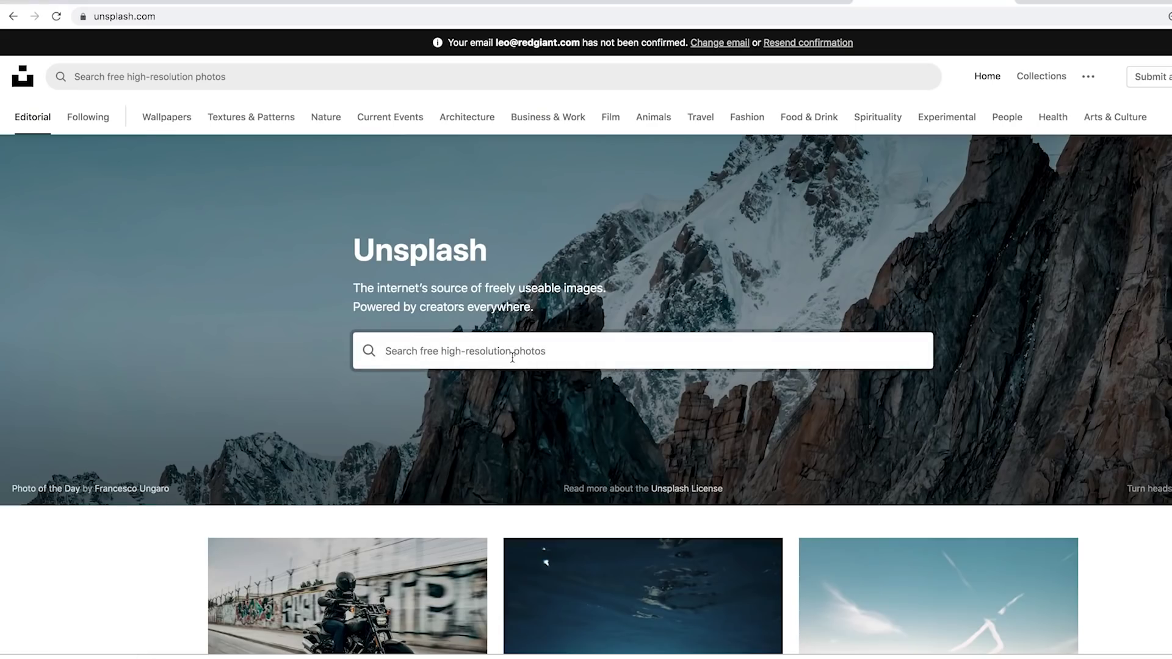
text(swa)
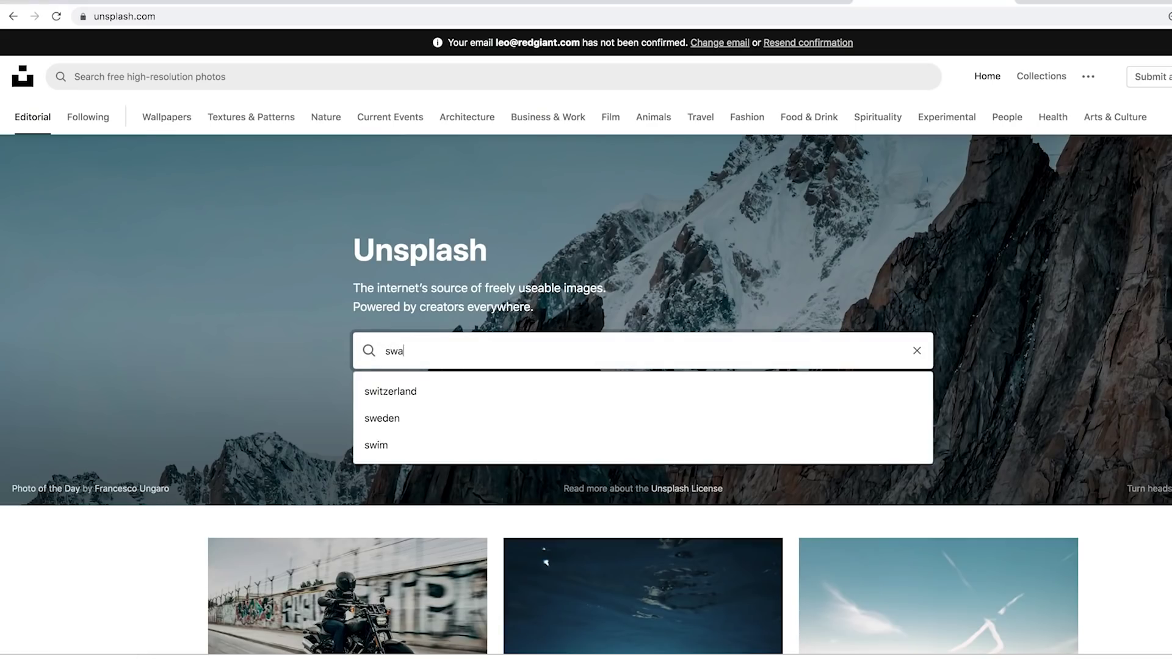
text(mp fog)
key(Return)
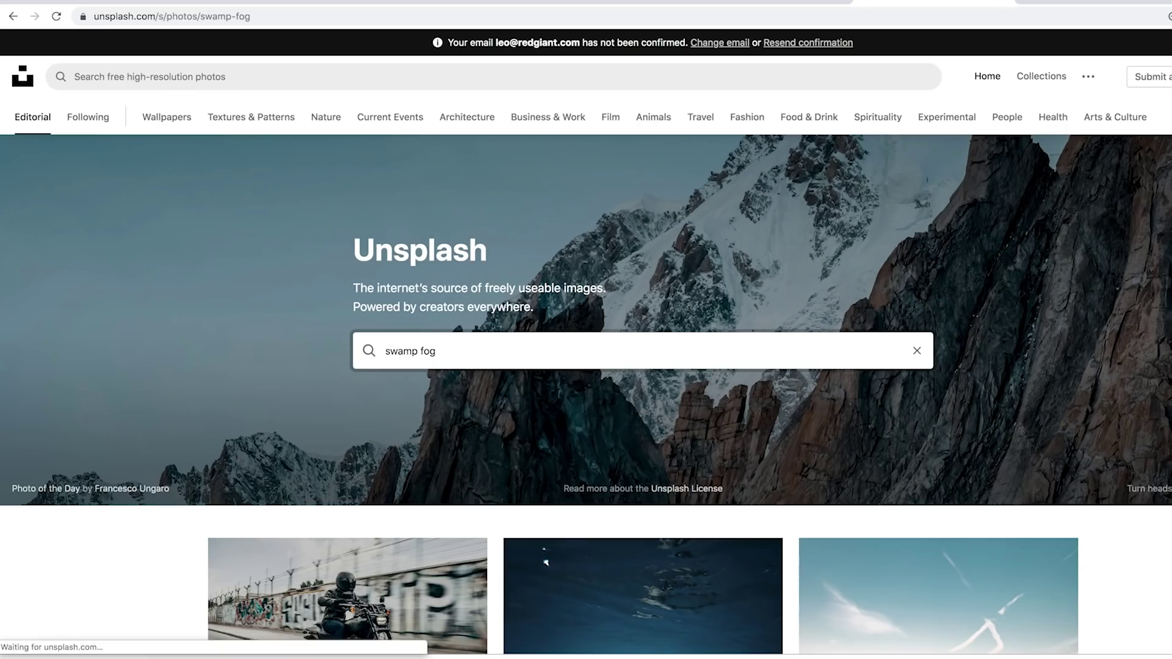
scroll(957, 408, down, 8)
scroll(956, 408, down, 15)
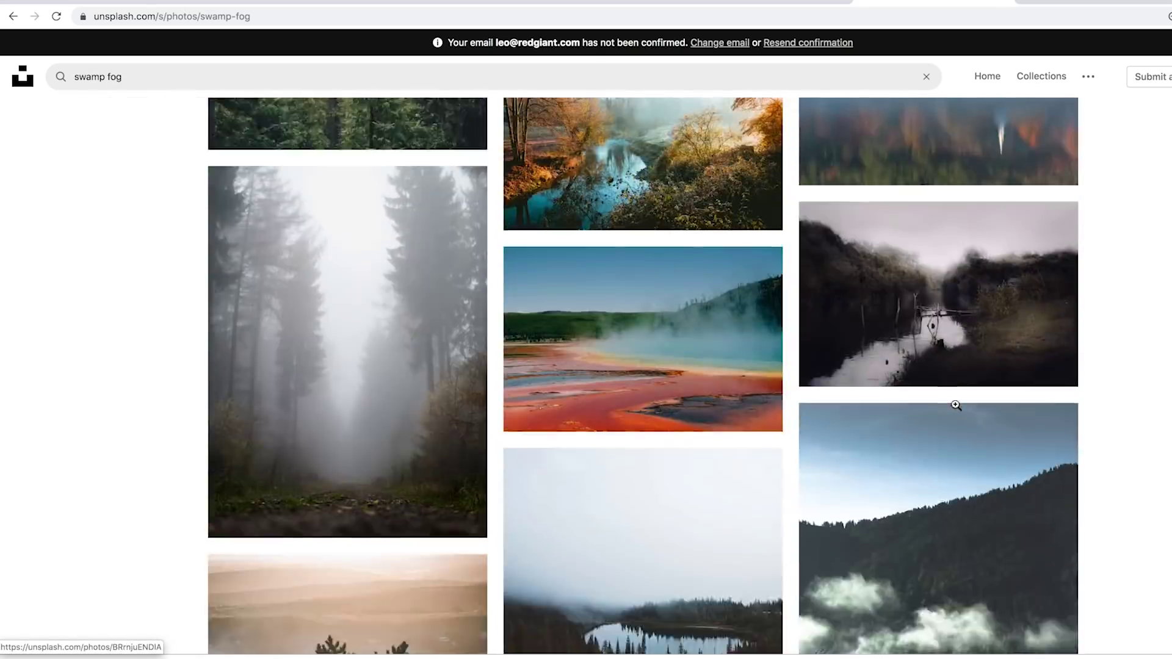
Find the misty forest photo with dark, bent trees in the Unsplash "swamp fog" results and pick it as the background
scroll(1145, 303, down, 4)
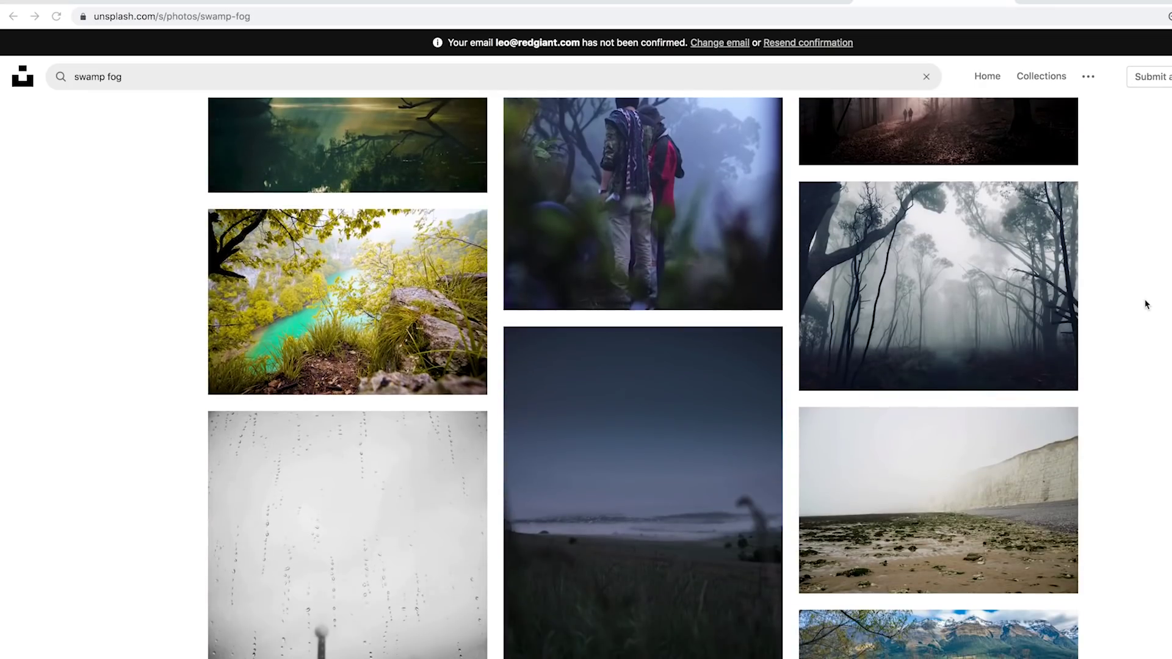
click(905, 297)
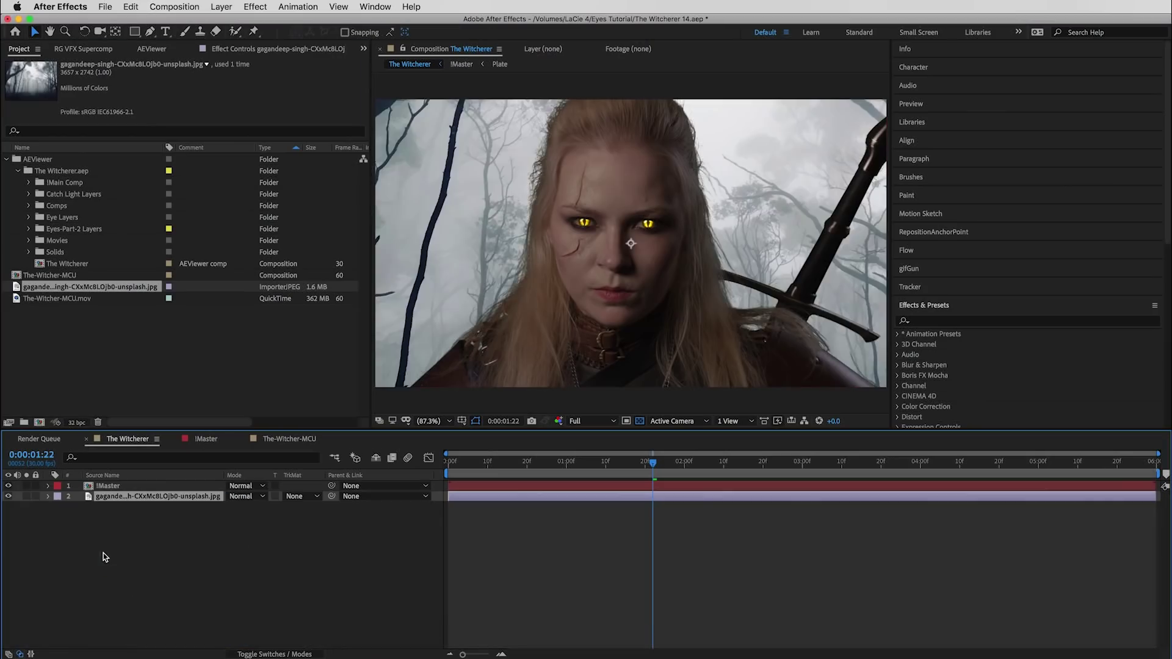
Switch to After Effects, scale the forest photo layer to 73% in The Witcherer composition and pre-compose it as Plate
drag(247, 506, 261, 519)
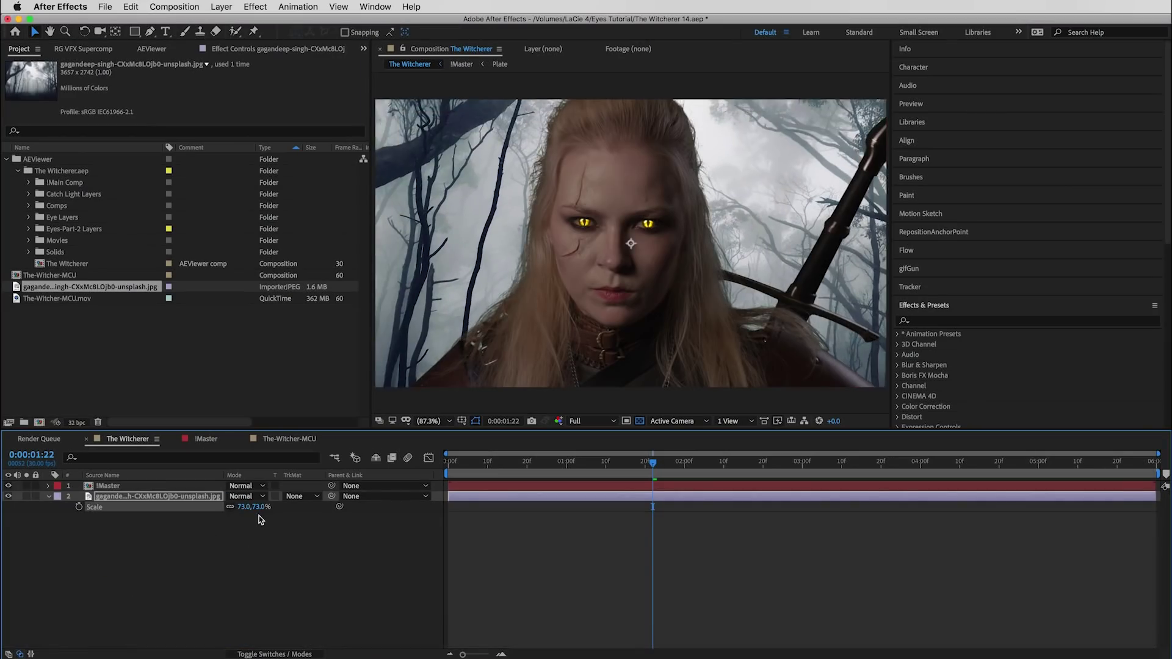
key(super+shift+c)
text(Plate)
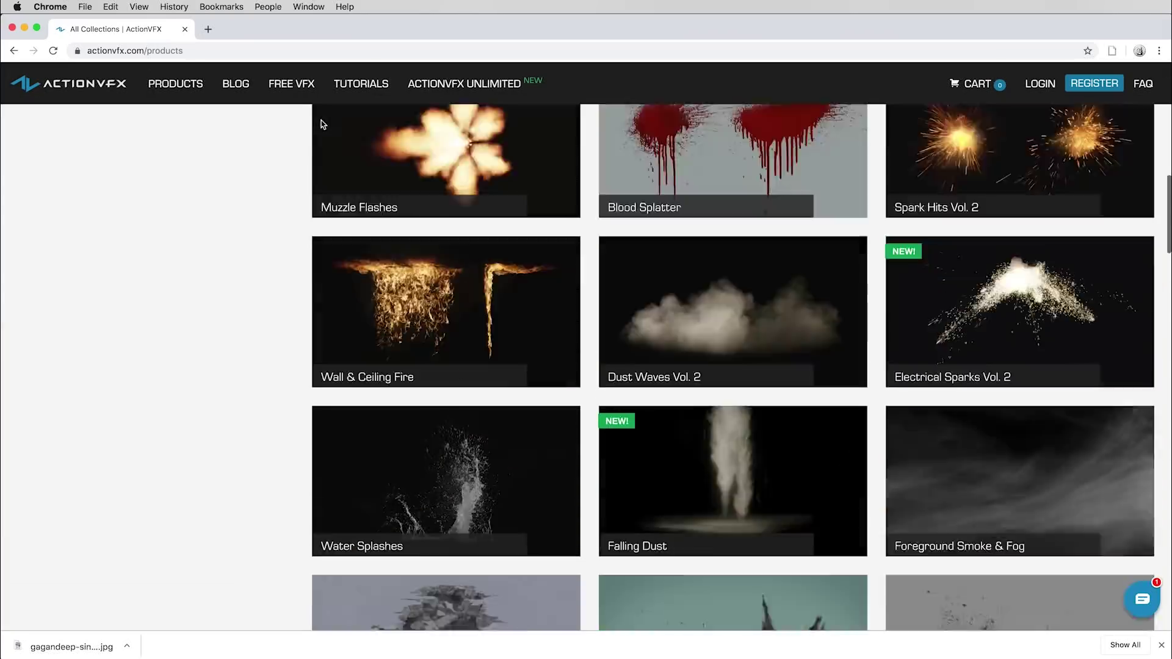
Switch to ActionVFX and look through the product collections for fog footage
scroll(321, 119, down, 15)
click(426, 360)
scroll(391, 330, down, 4)
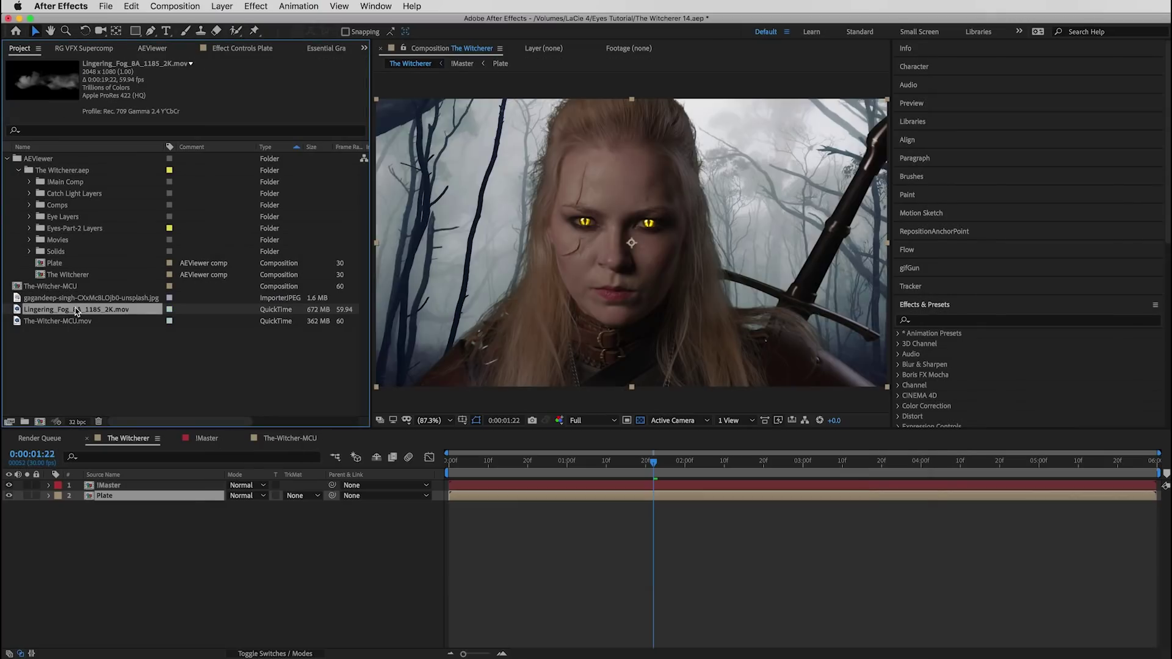
Place Lingering_Fog_8A_1185_2K.mov between !Master and Plate in After Effects, blend it with Add and move it to 960, 716
drag(75, 307, 144, 488)
click(240, 497)
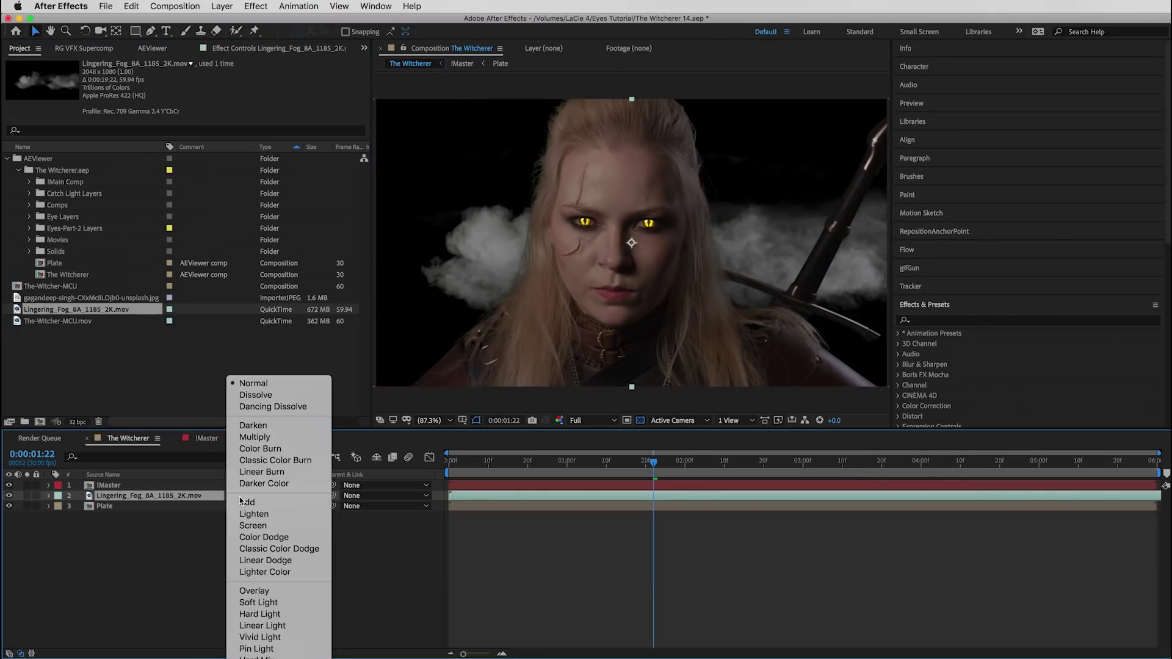
click(247, 502)
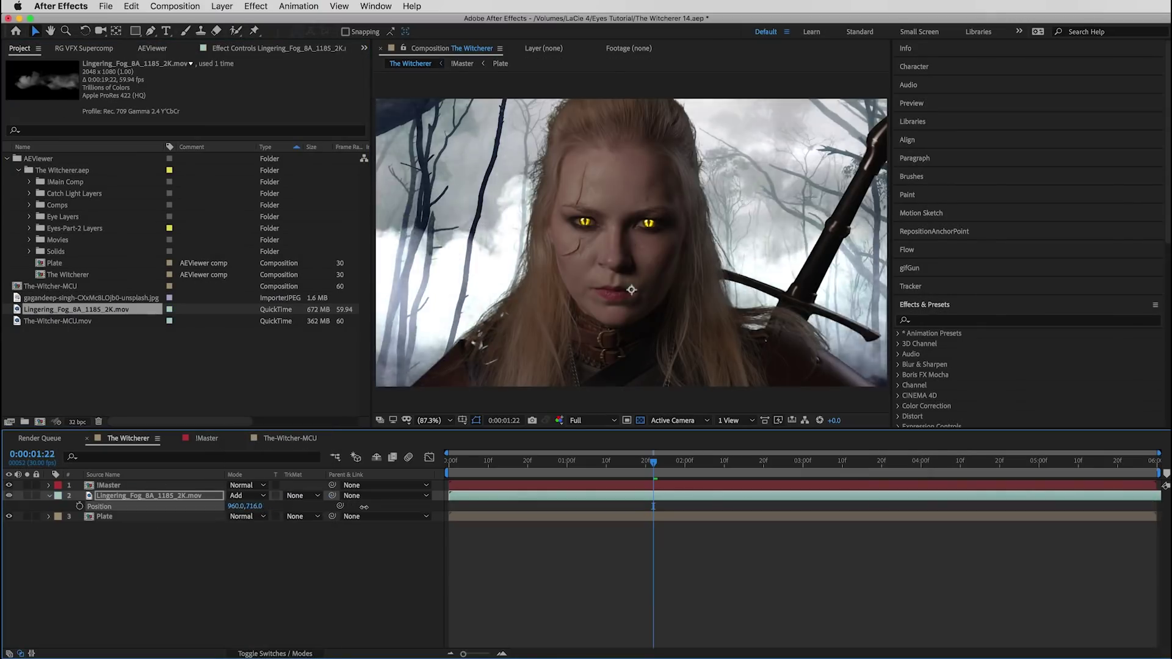
Apply the Supercomp effect in The Witcherer composition and stack !Master, the lingering fog and Plate as its layers
key(ctrl+Up)
key(ctrl+a)
click(964, 320)
text(super)
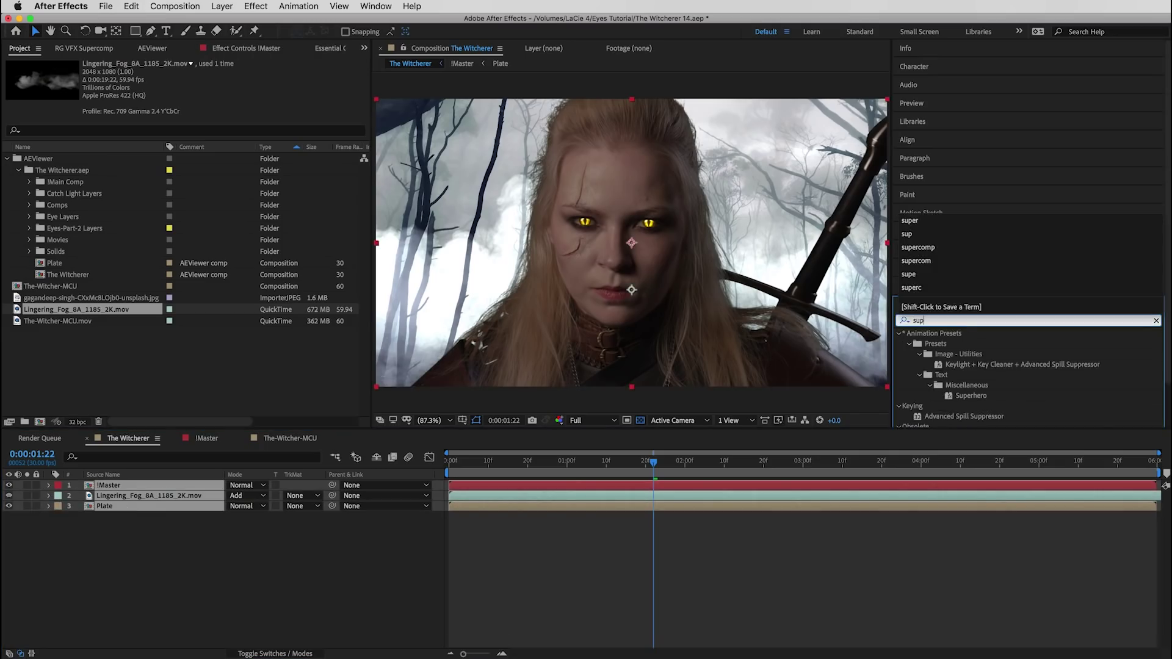
double_click(940, 396)
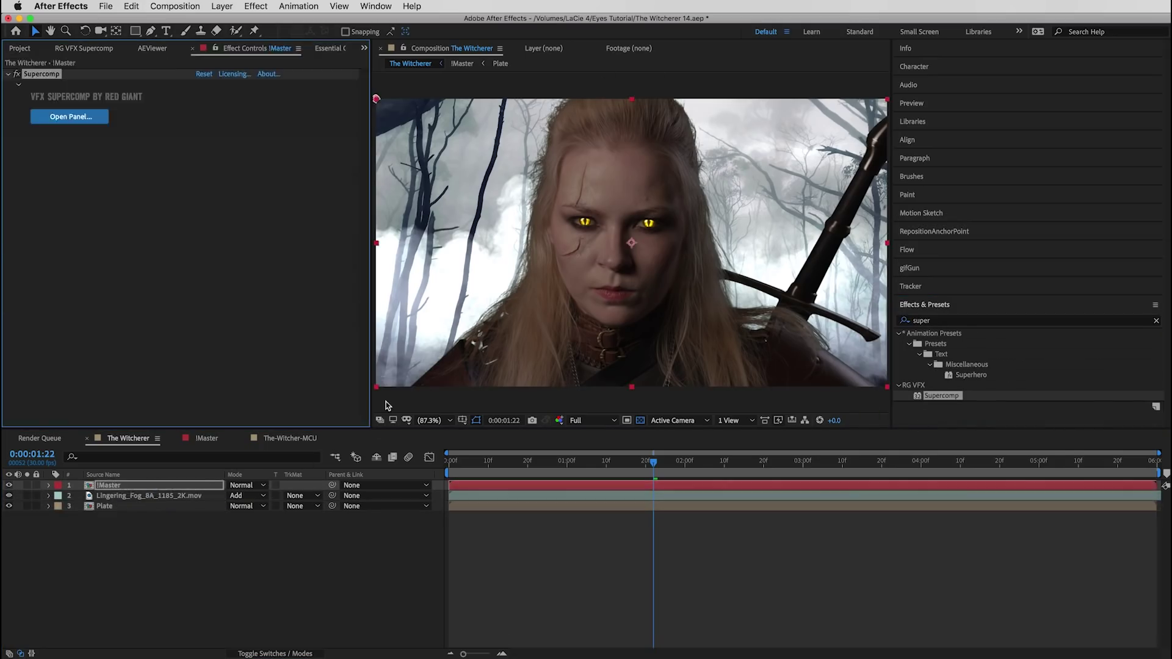
drag(23, 299, 208, 390)
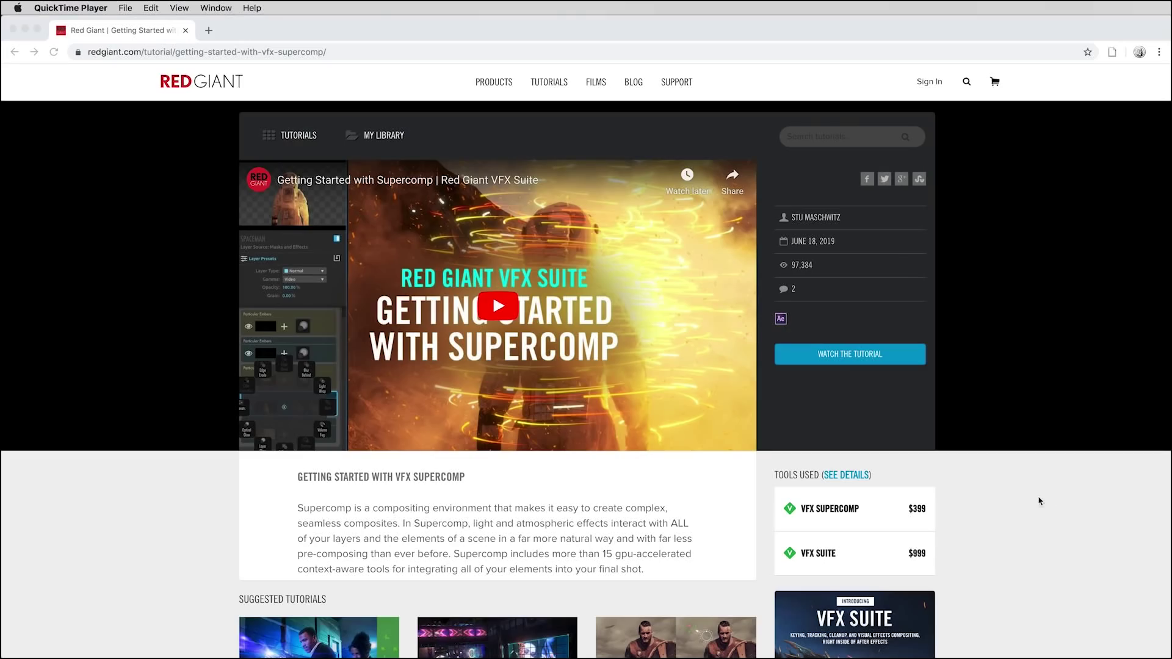
click(531, 372)
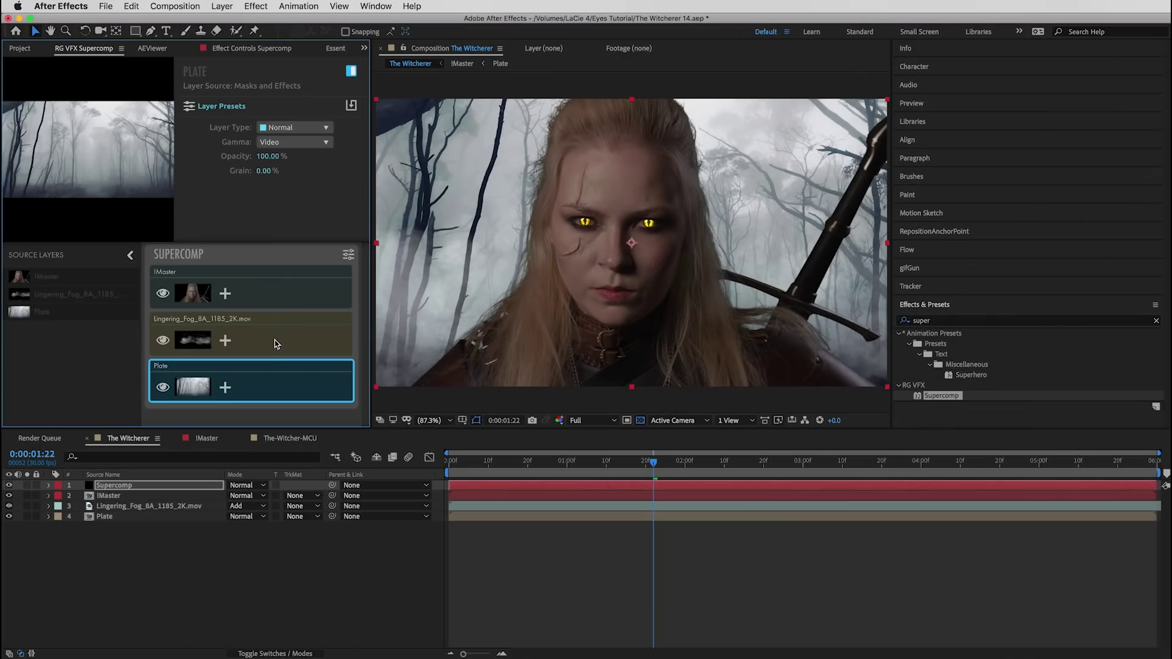
Add a Color Correction effect to the Lingering_Fog layer in Supercomp
click(275, 343)
click(225, 340)
click(261, 269)
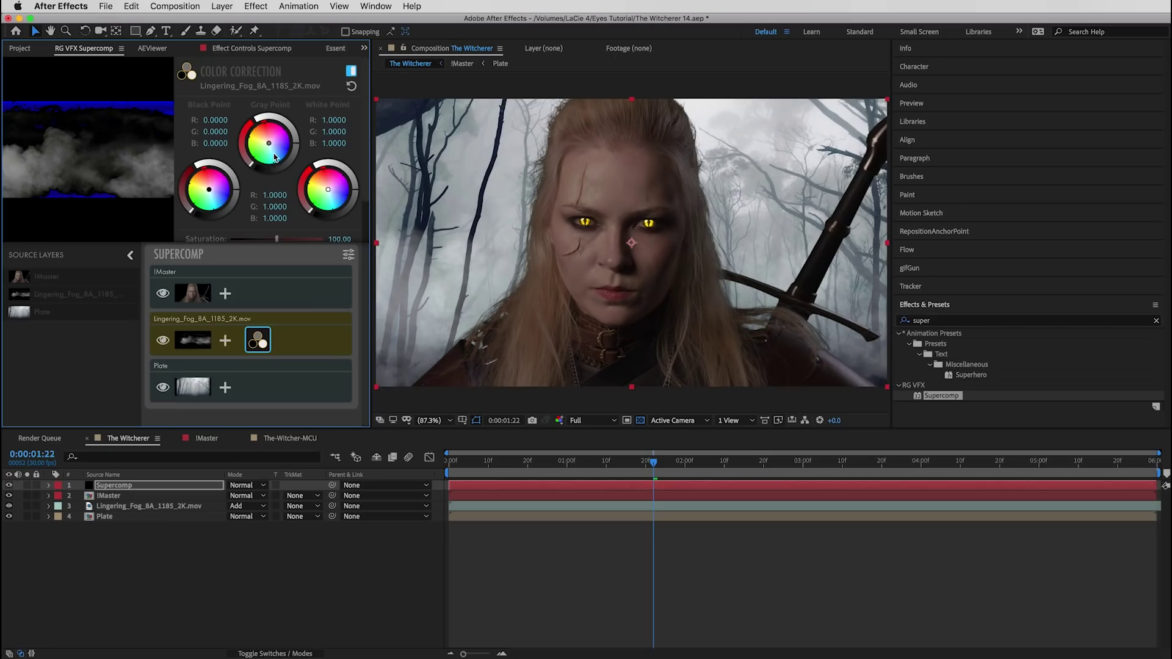
Add blending effects to !Master in Supercomp, including a Light Wrap with its Amount at 39.5%
click(292, 296)
click(225, 293)
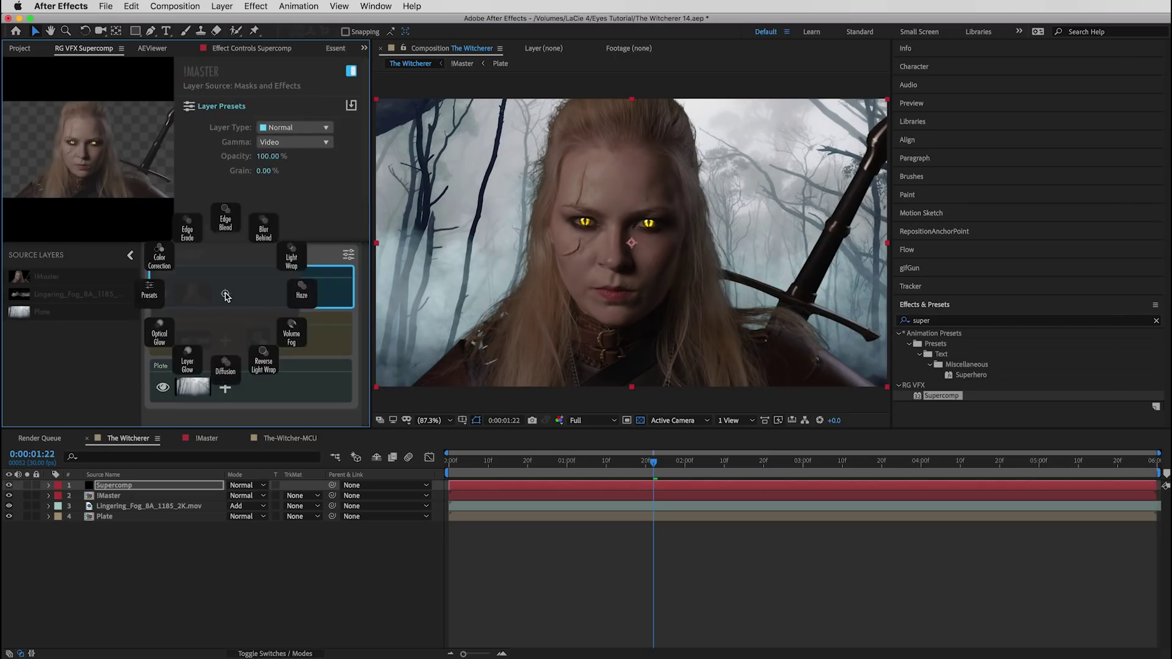
click(329, 292)
click(225, 292)
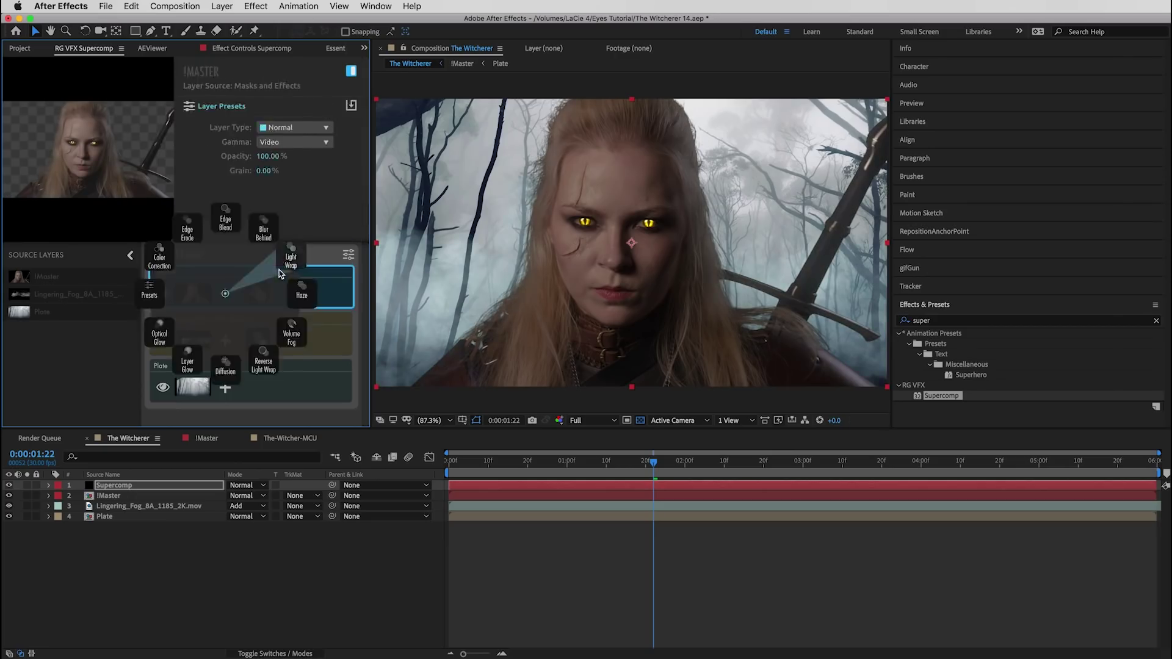
click(328, 292)
drag(268, 105, 186, 95)
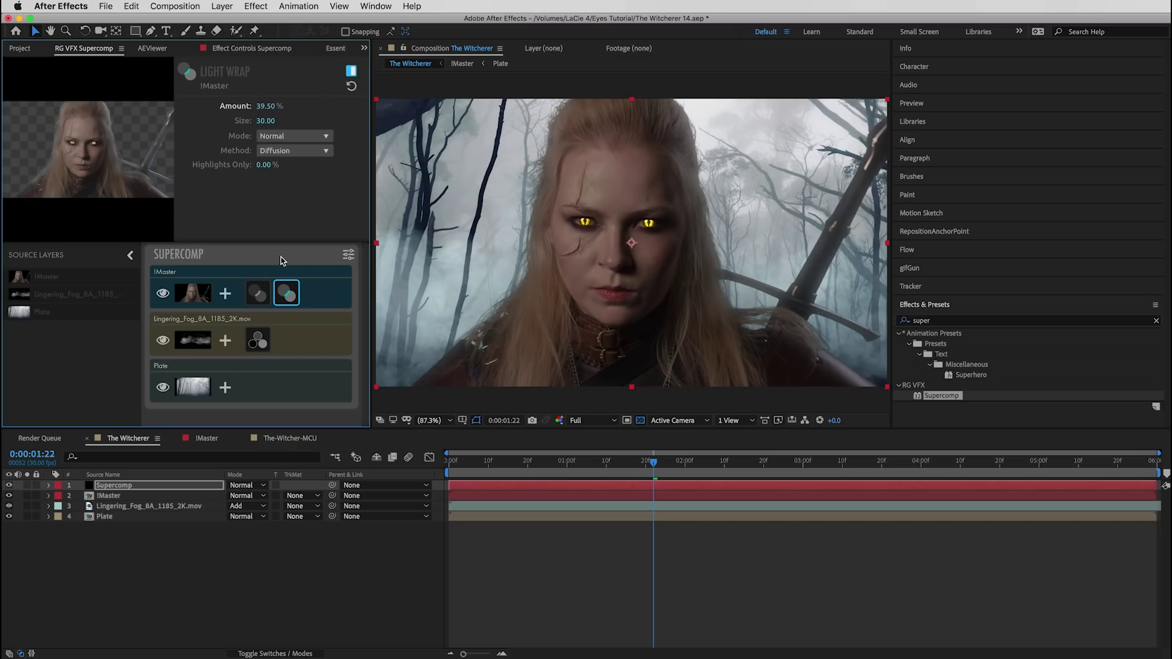
Add Haze, Blur Behind and Edge Blend effects to !Master in Supercomp
click(225, 293)
click(257, 201)
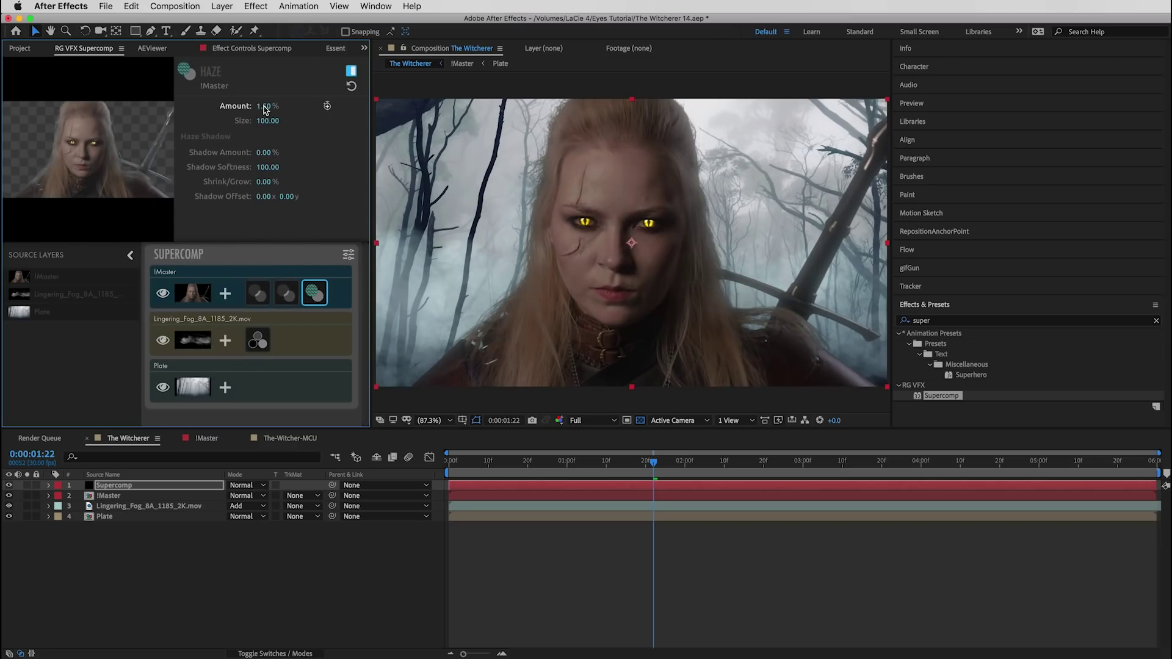
click(225, 293)
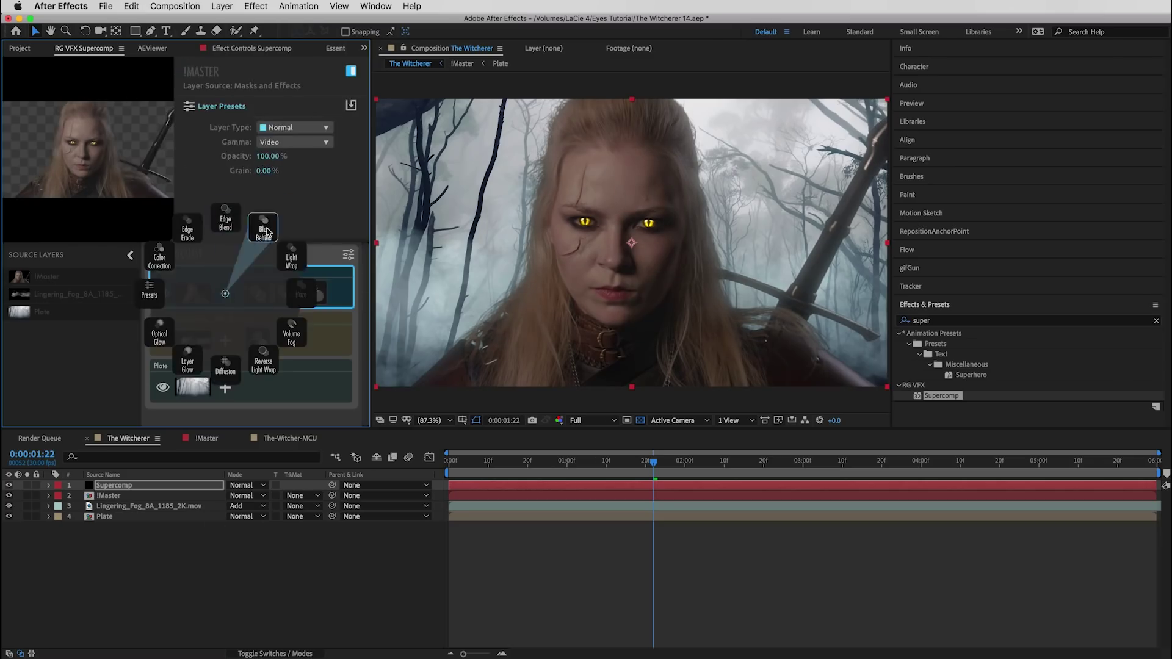
click(269, 232)
click(223, 294)
click(227, 226)
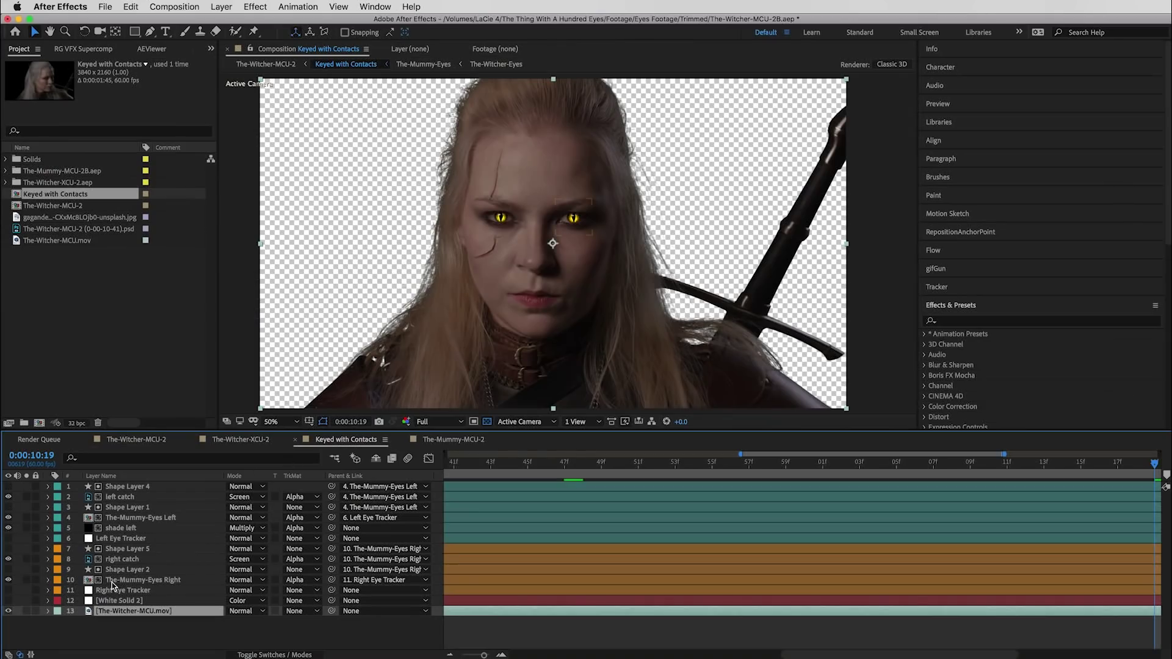
Create a white solid named Hair Color Overlay above The-Witcher-MCU.mov in Keyed with Contacts and set its blending mode to Color
key(ctrl+y)
click(535, 408)
click(976, 342)
click(507, 230)
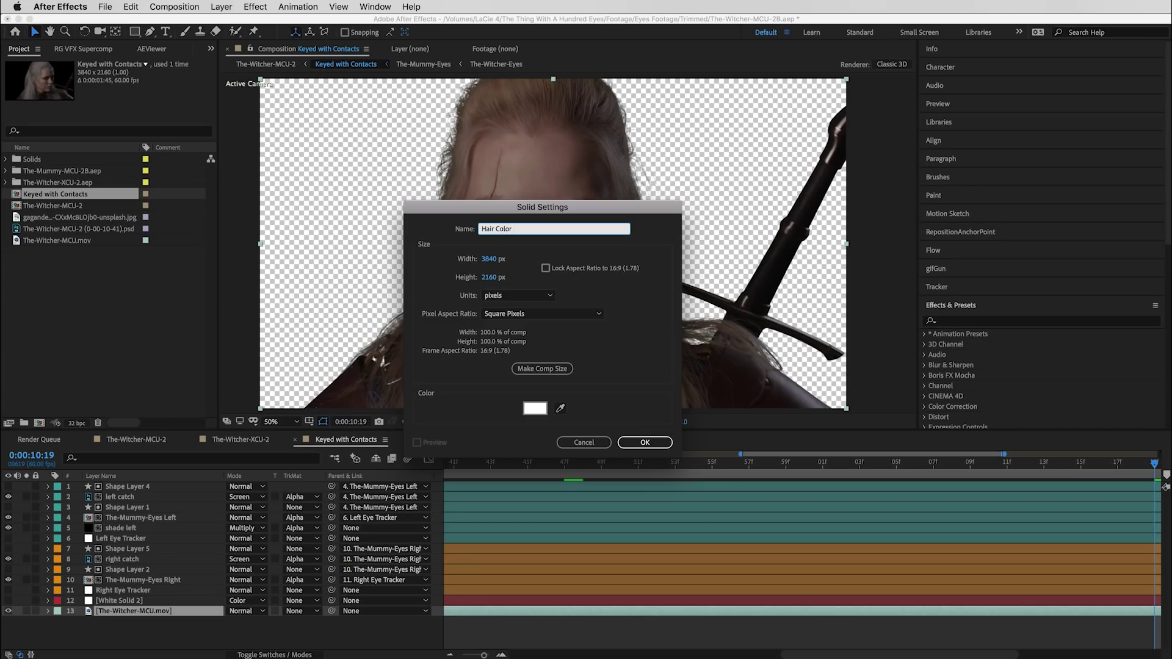
click(642, 441)
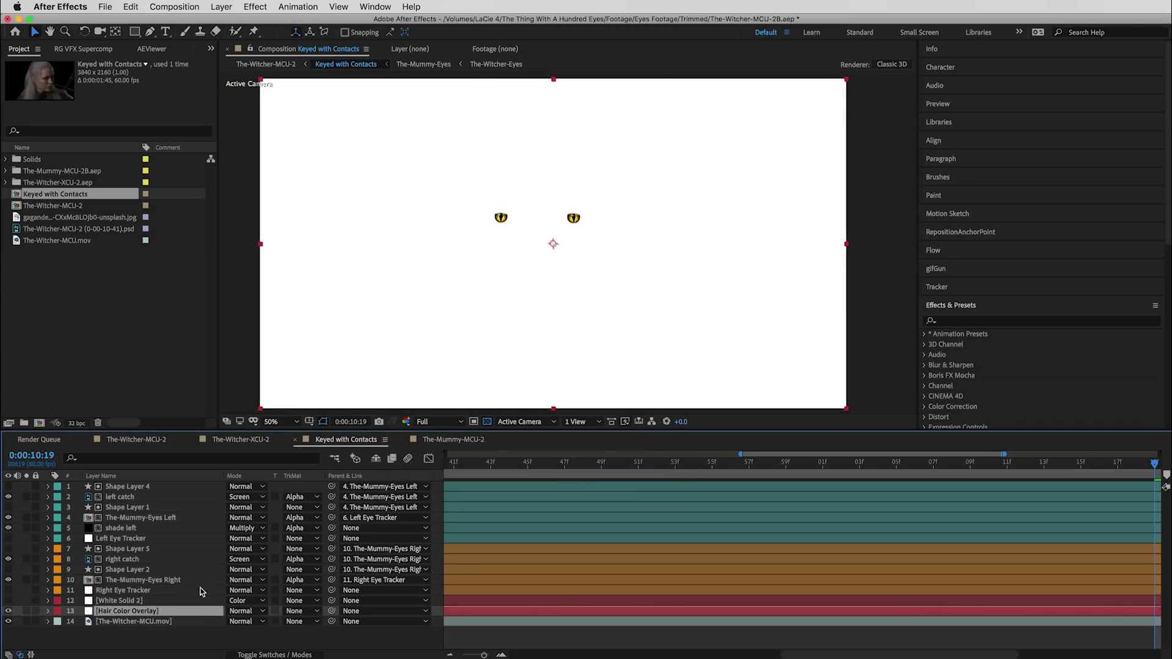
click(257, 609)
click(256, 641)
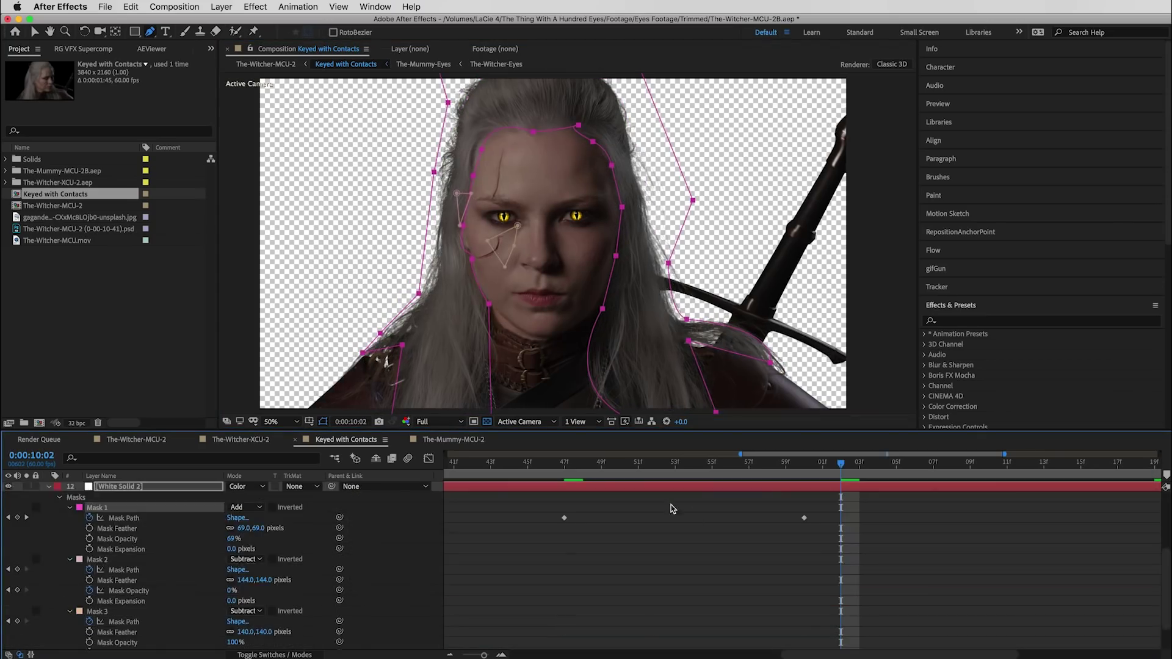
Scrub through White Solid 2's keyframed mask paths to examine how the hair masks follow the head
scroll(671, 508, up, 2)
drag(841, 463, 804, 463)
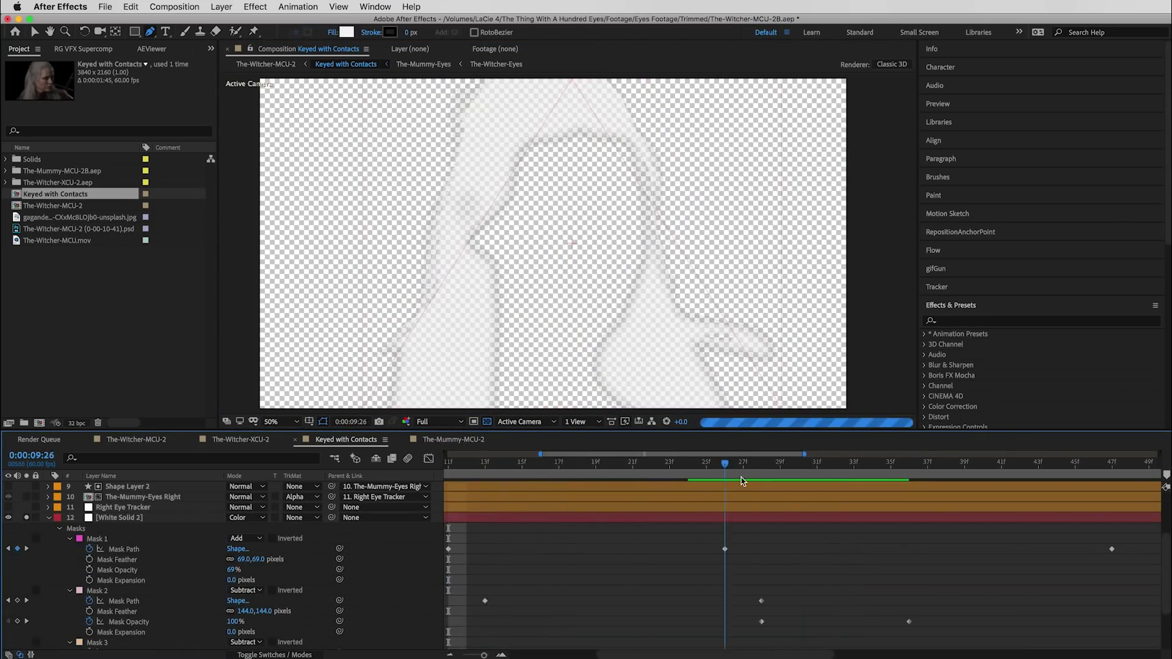
drag(741, 478, 706, 482)
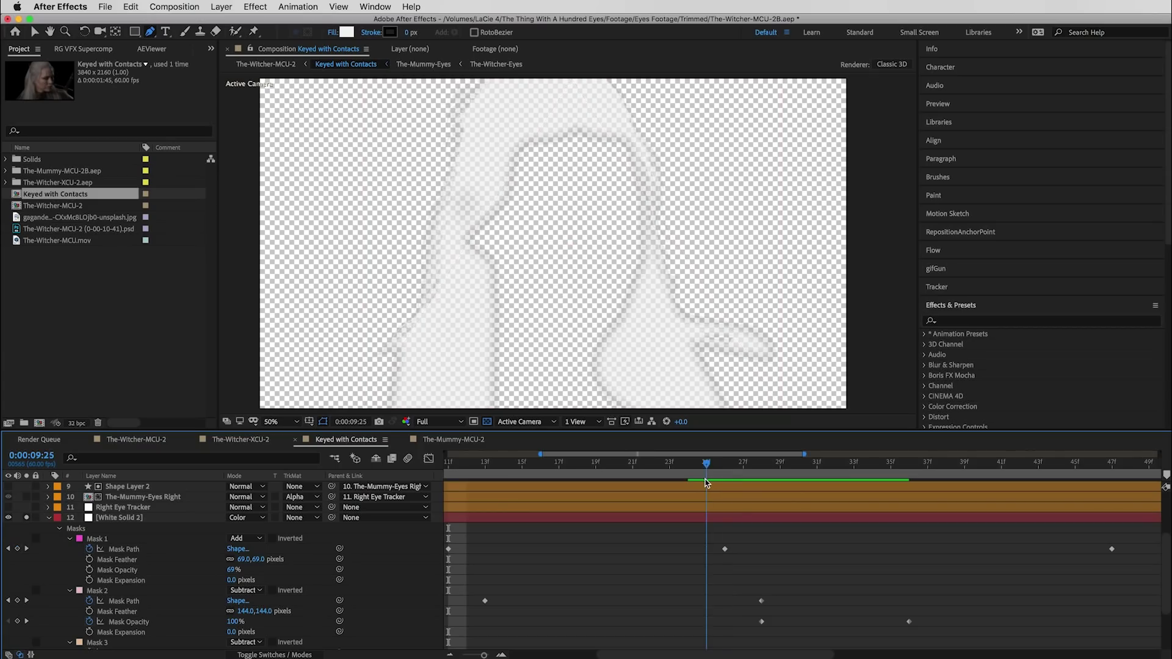
drag(781, 482, 864, 481)
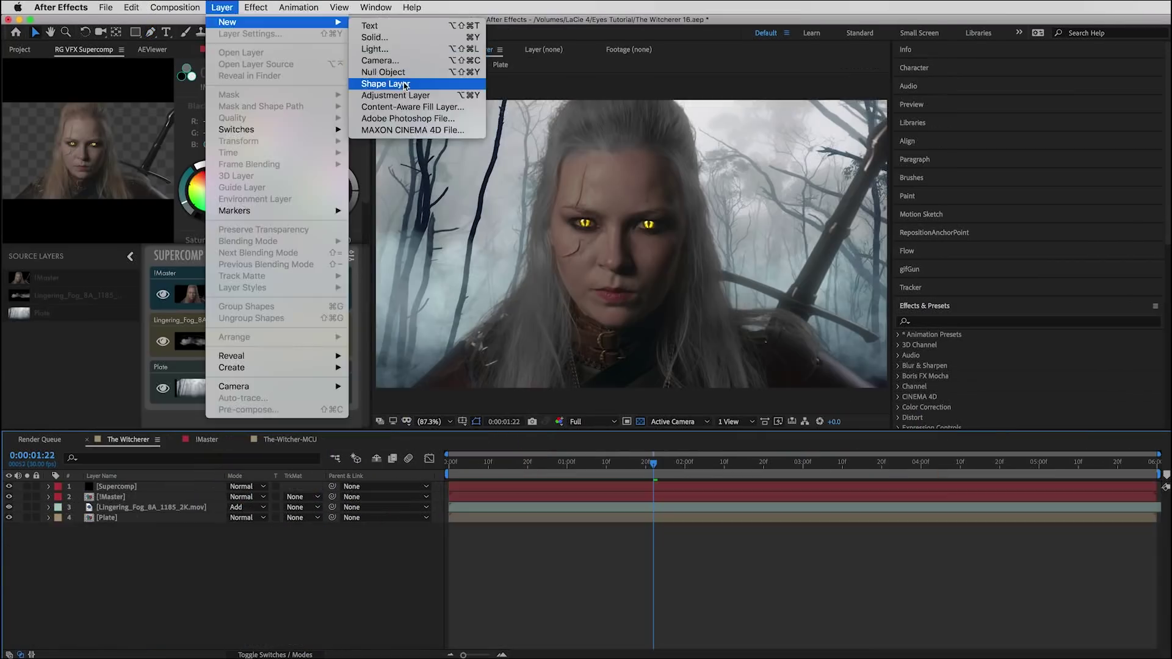
Create an adjustment layer named Looks above the Supercomp layer in The Witcherer composition
click(392, 86)
key(Return)
text(Looks)
key(Return)
Apply Magic Bullet Looks to the adjustment layer, choose a teal look from the Custom looks and set its Strength to 64%
click(1025, 322)
text(looks)
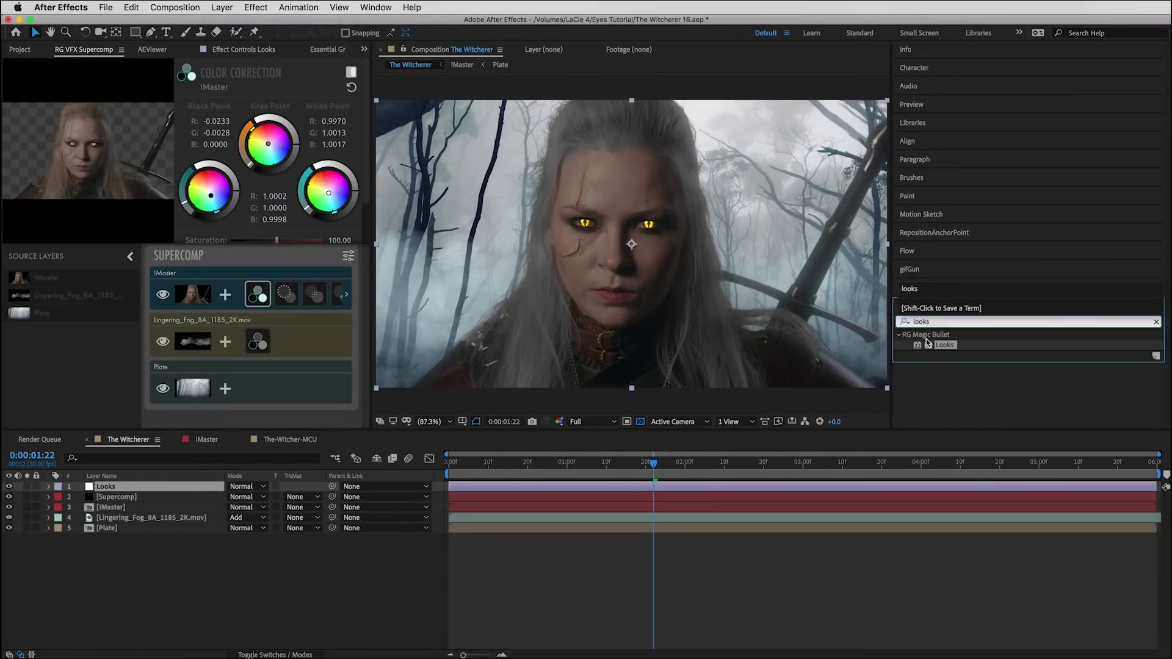
double_click(944, 345)
click(46, 108)
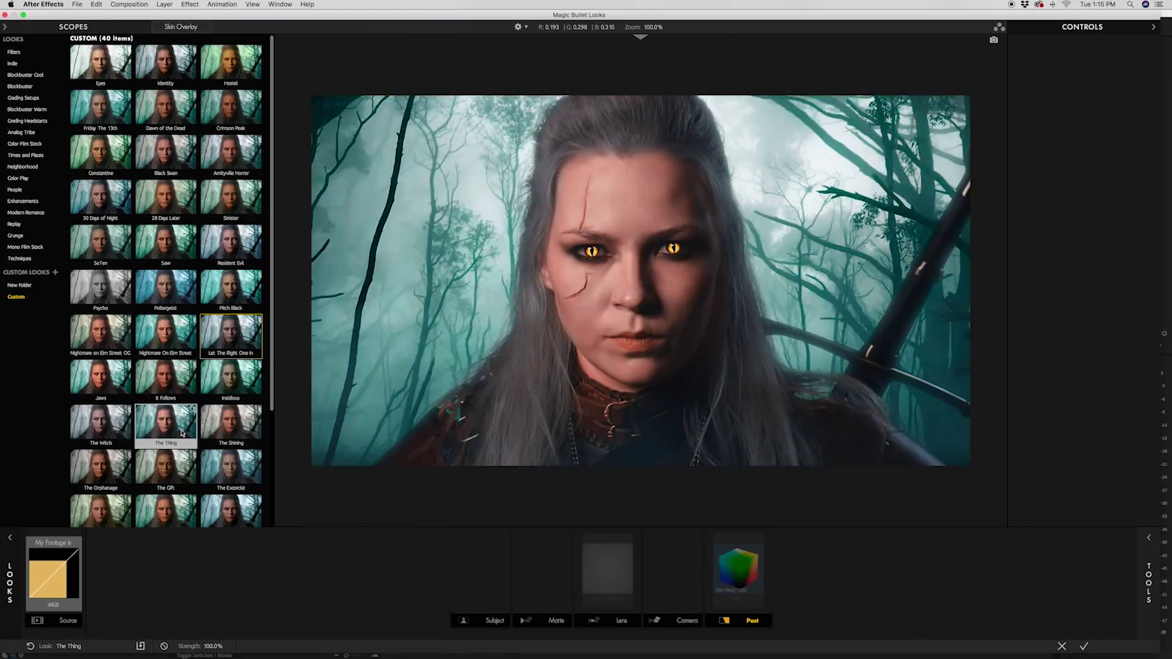
click(231, 335)
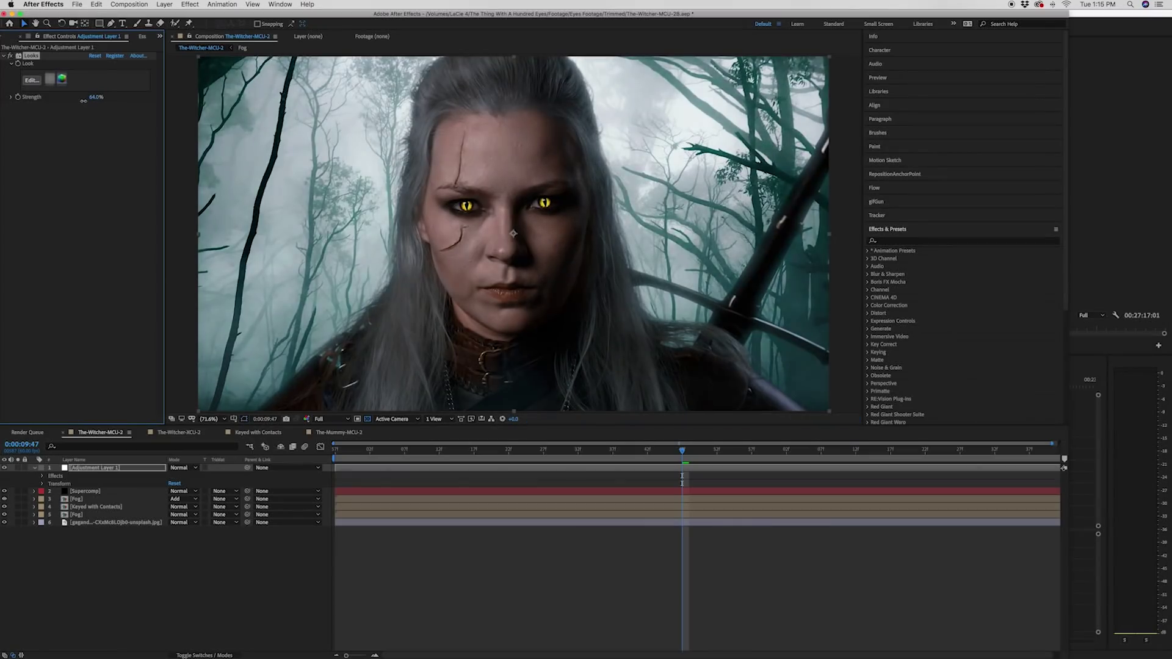
Apply Renoiser to Adjustment Layer 1 and set its Grain Preset to Kung-Fu Fighting
text(renois)
drag(907, 261, 48, 186)
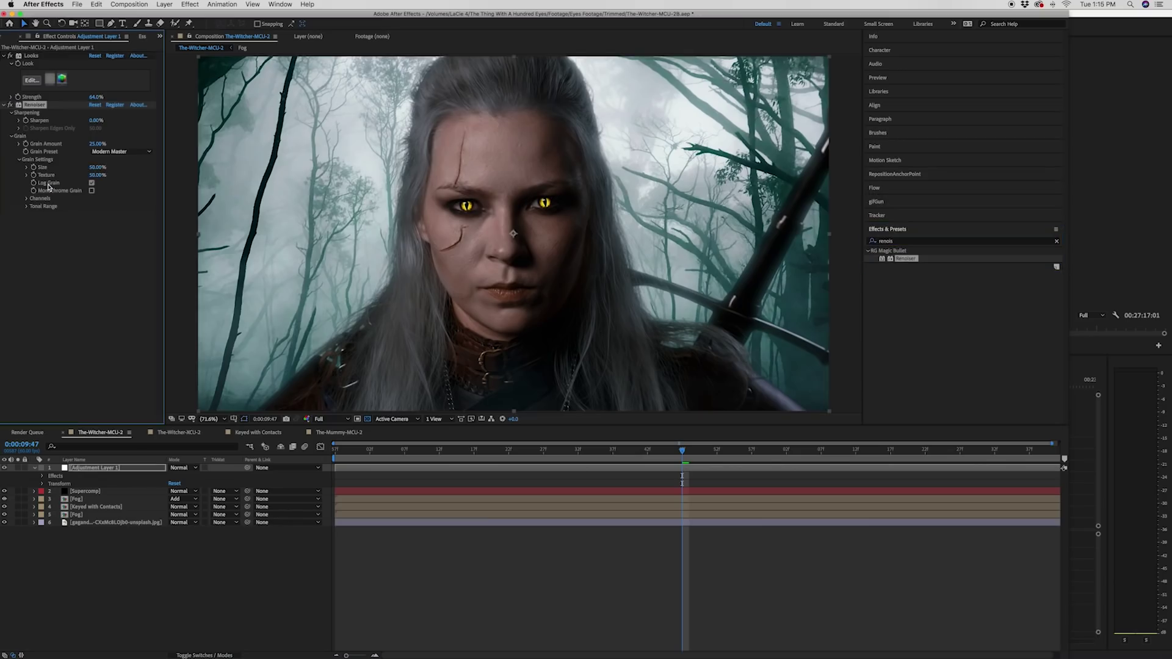
click(106, 152)
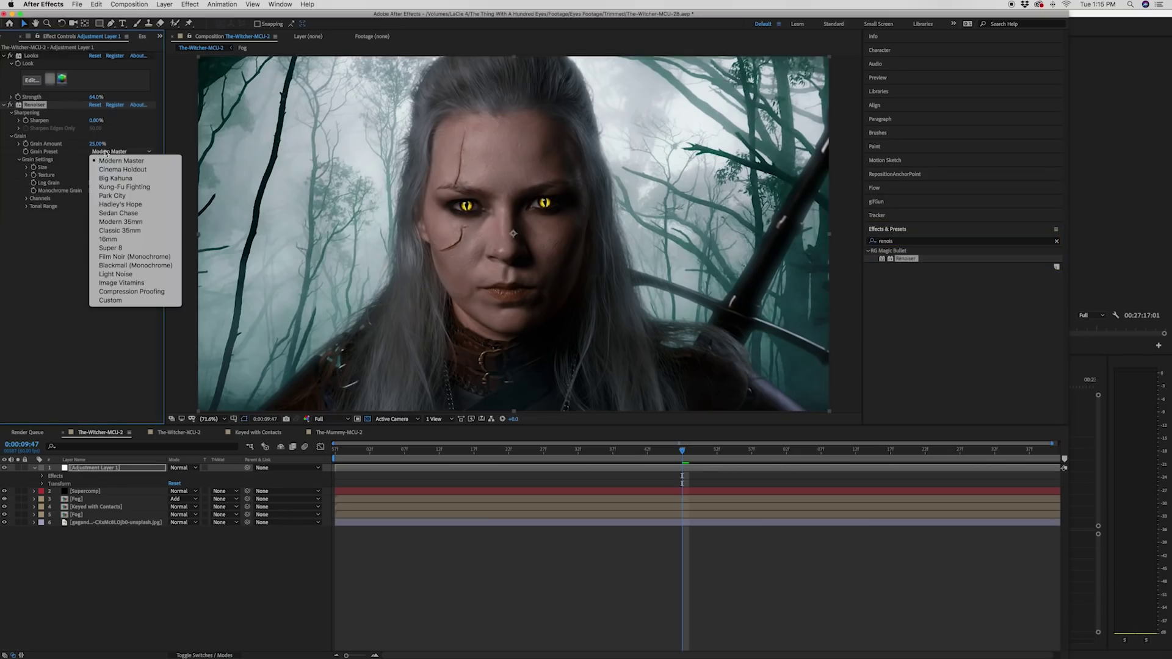
click(111, 178)
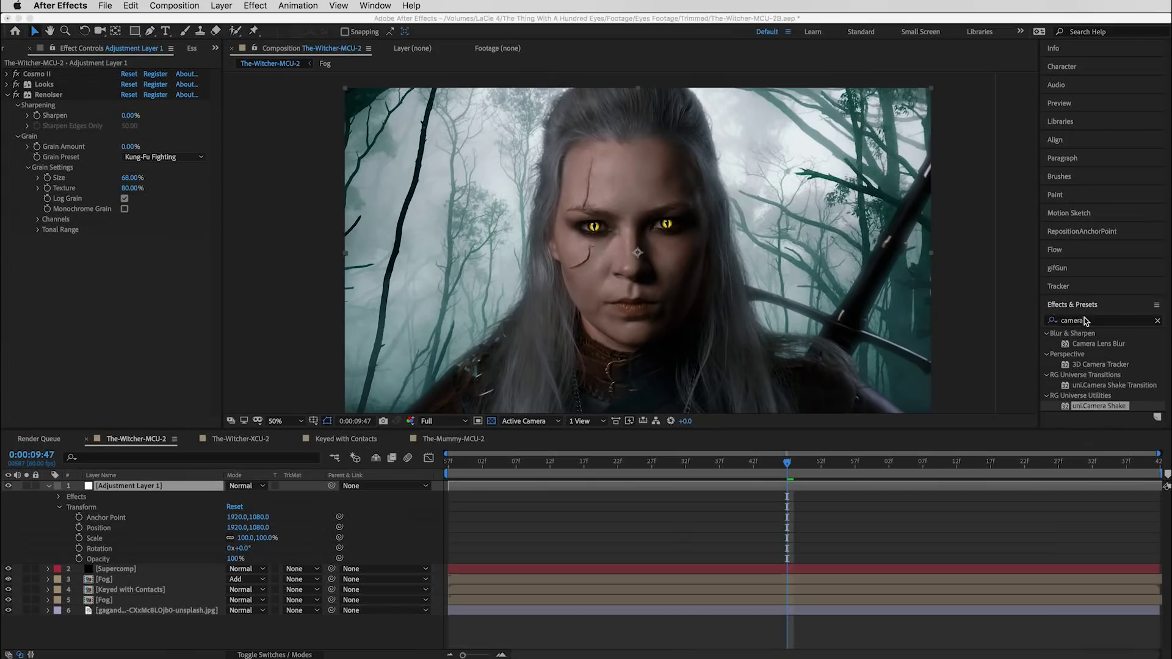
Find the uni.Camera Shake effect and apply it to Adjustment Layer 1 in The-Witcher-MCU-2
click(1153, 321)
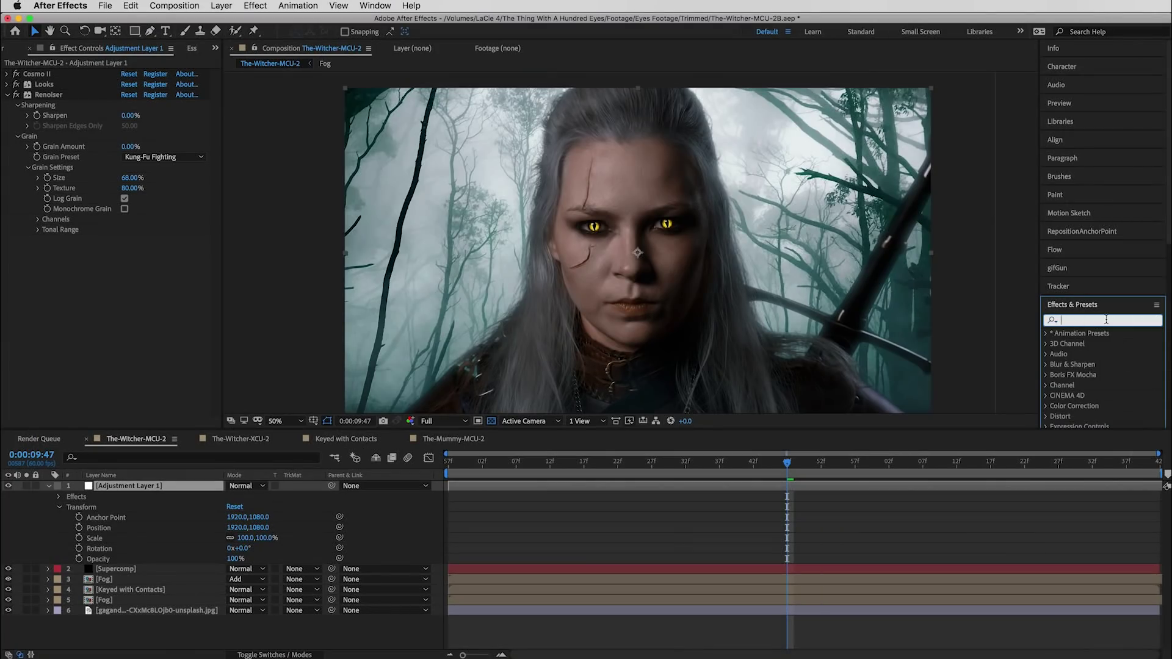
text(camera sha)
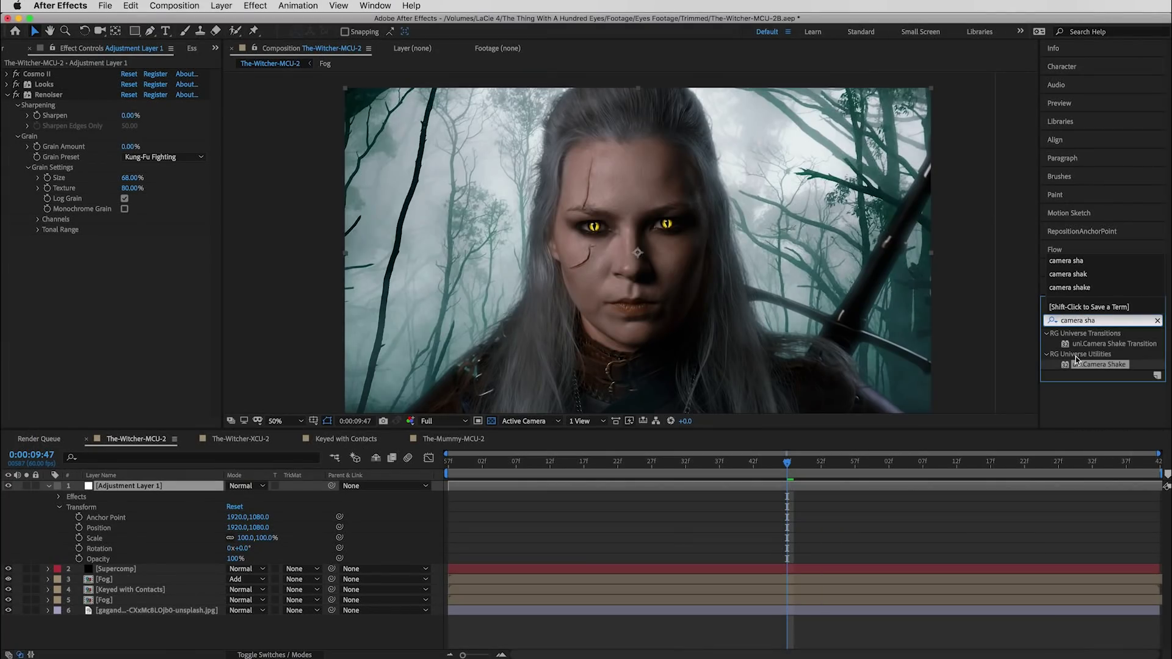
drag(1102, 365, 432, 353)
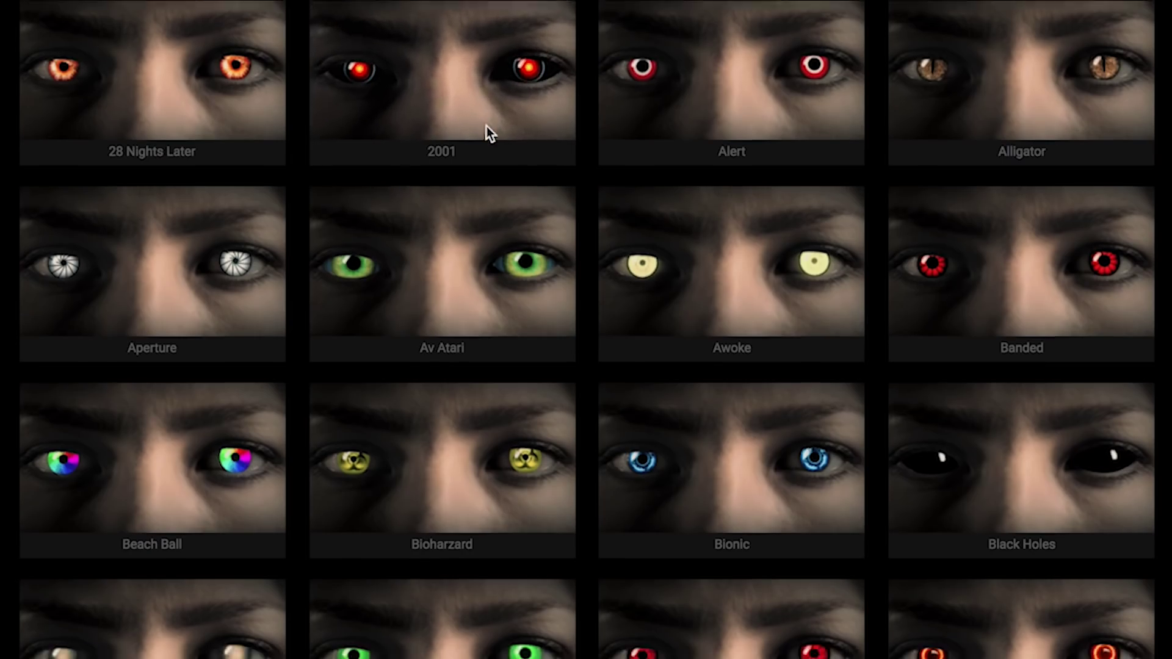
Look through the gallery of eye templates, from 28 Nights Later and 2001 down to Walking Dad
scroll(486, 126, down, 3)
scroll(642, 276, down, 10)
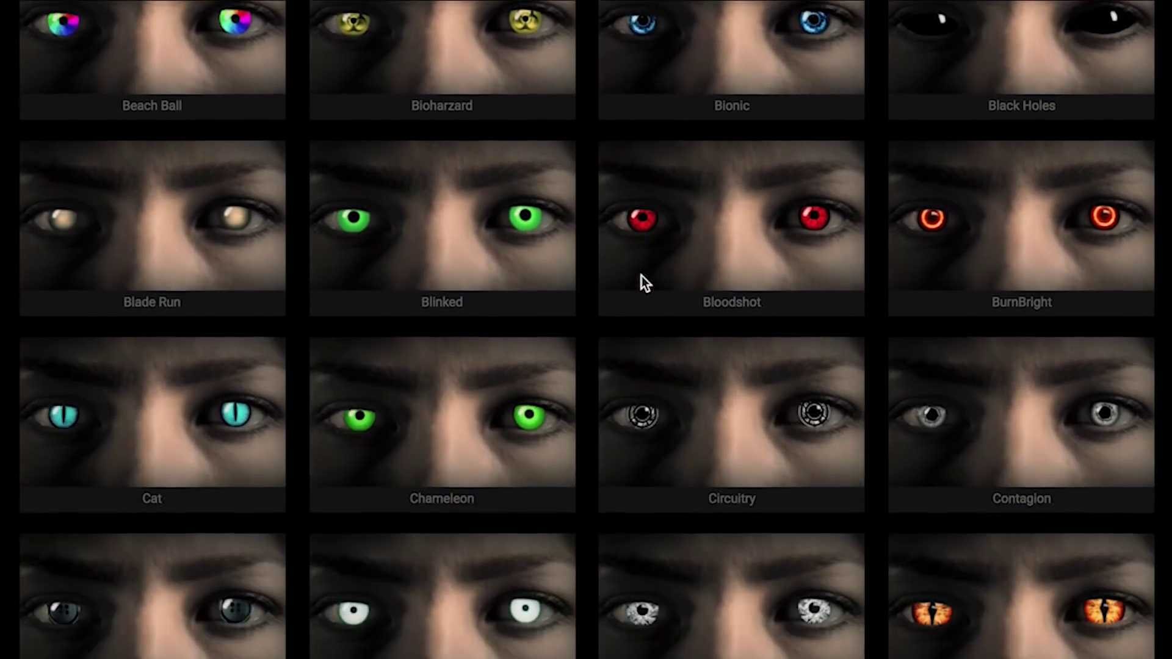
scroll(642, 275, down, 15)
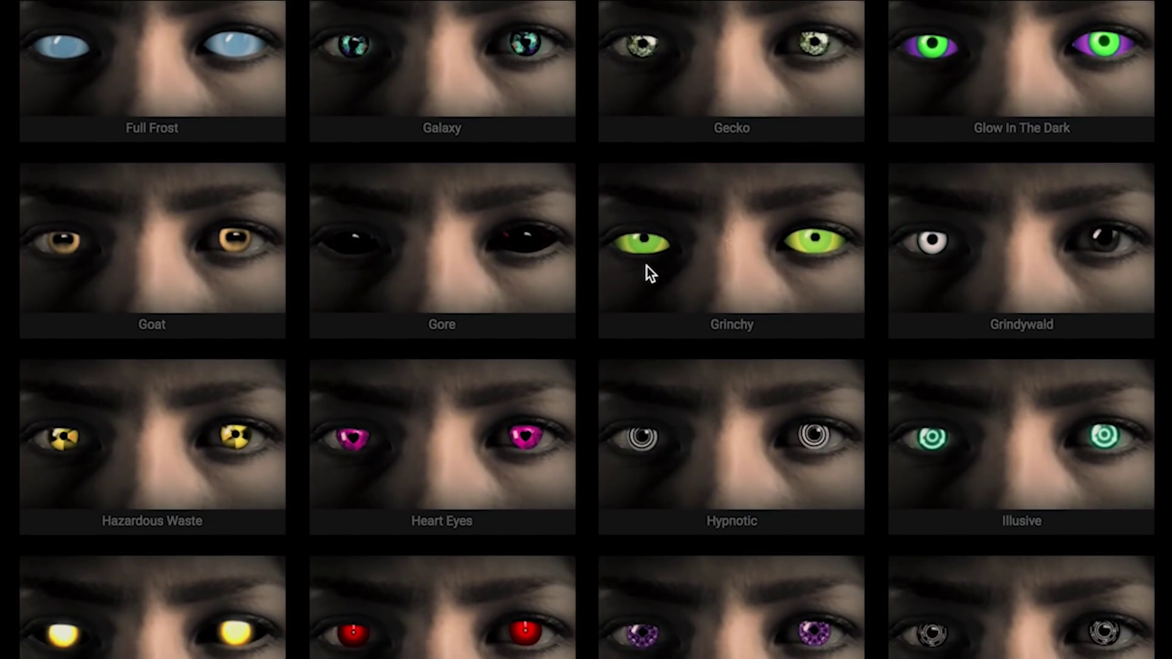
scroll(645, 268, down, 8)
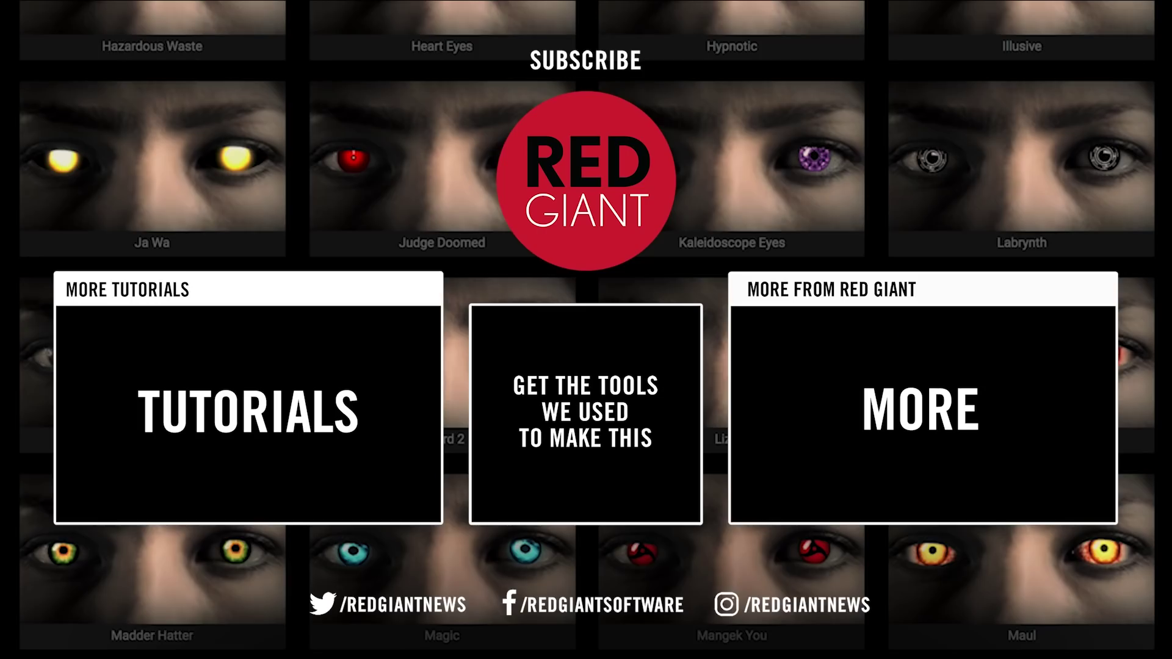
scroll(625, 281, down, 11)
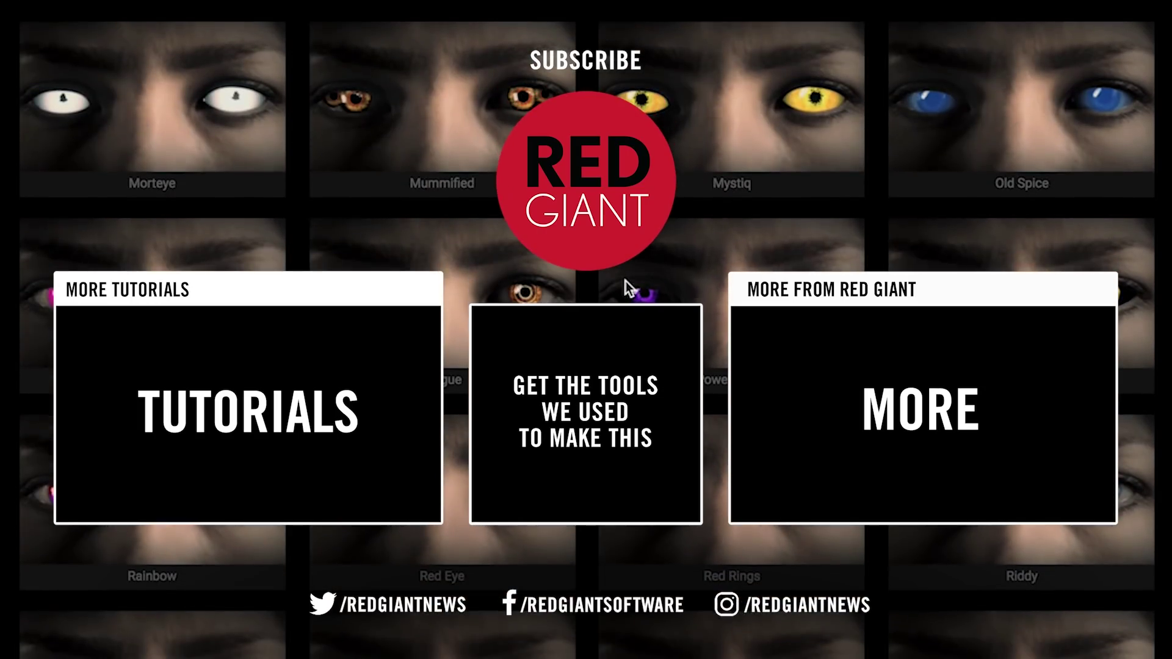
scroll(625, 281, down, 3)
scroll(625, 281, down, 10)
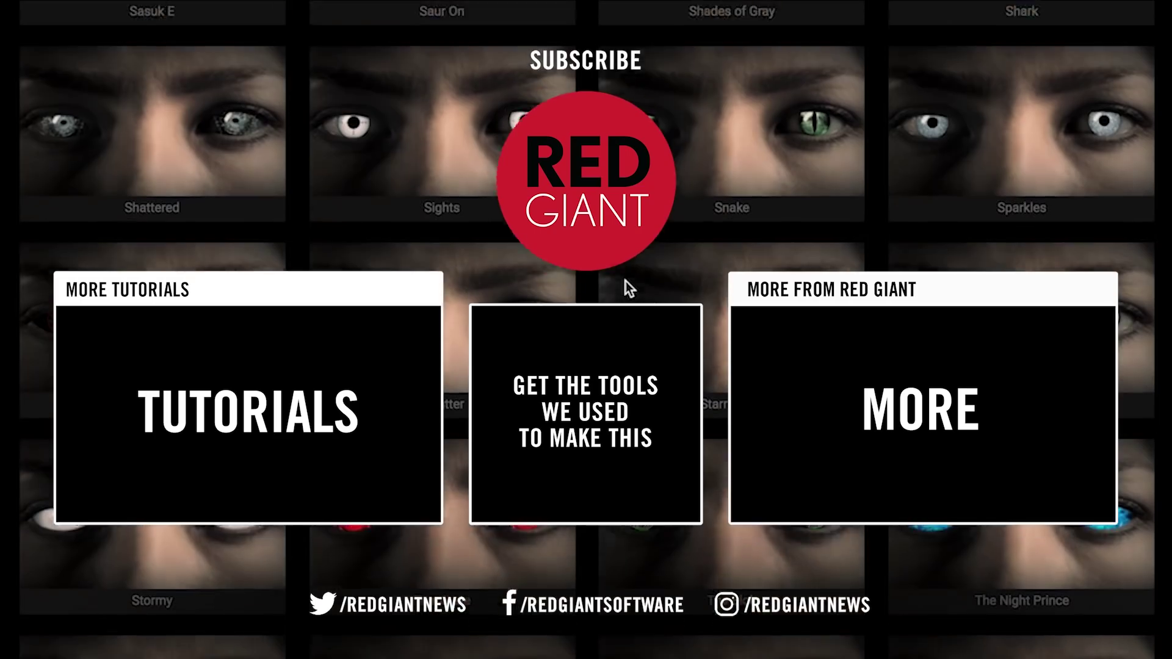
scroll(625, 280, down, 7)
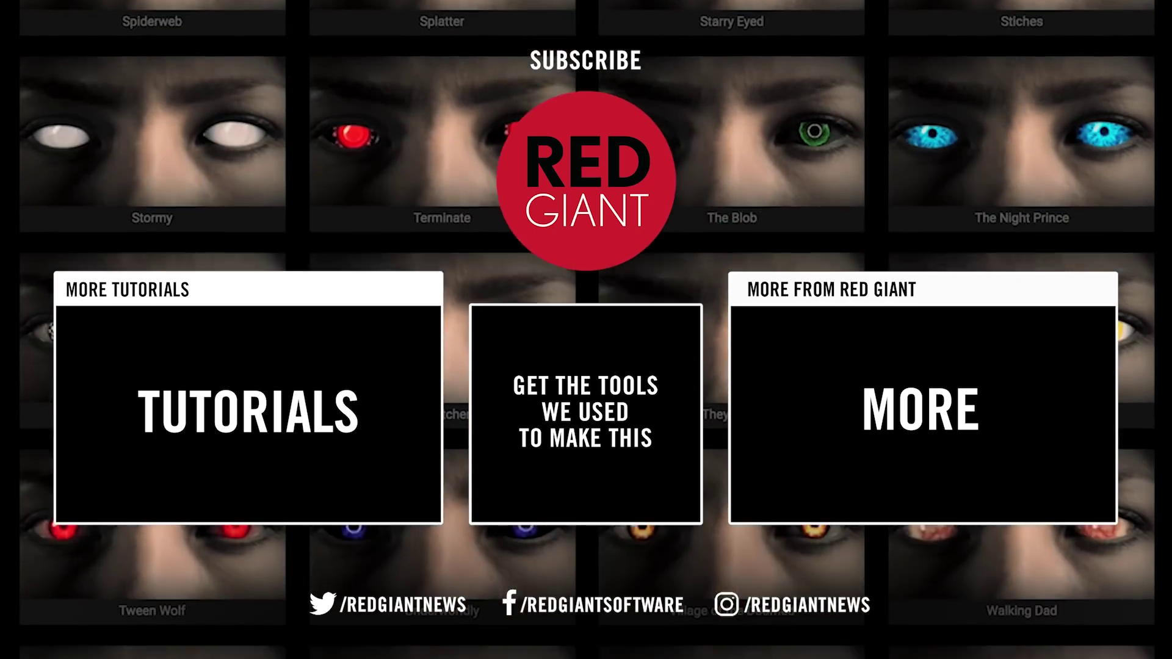